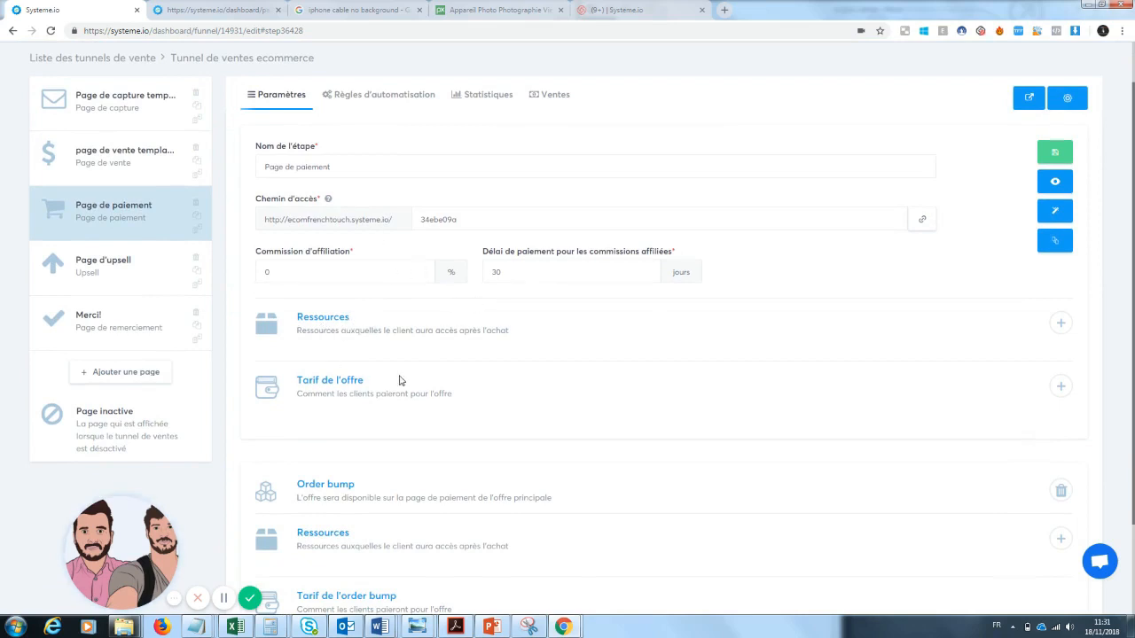
Add a Produit physique resource to the main offer and choose the product Zoom téléphone
left_click(1068, 328)
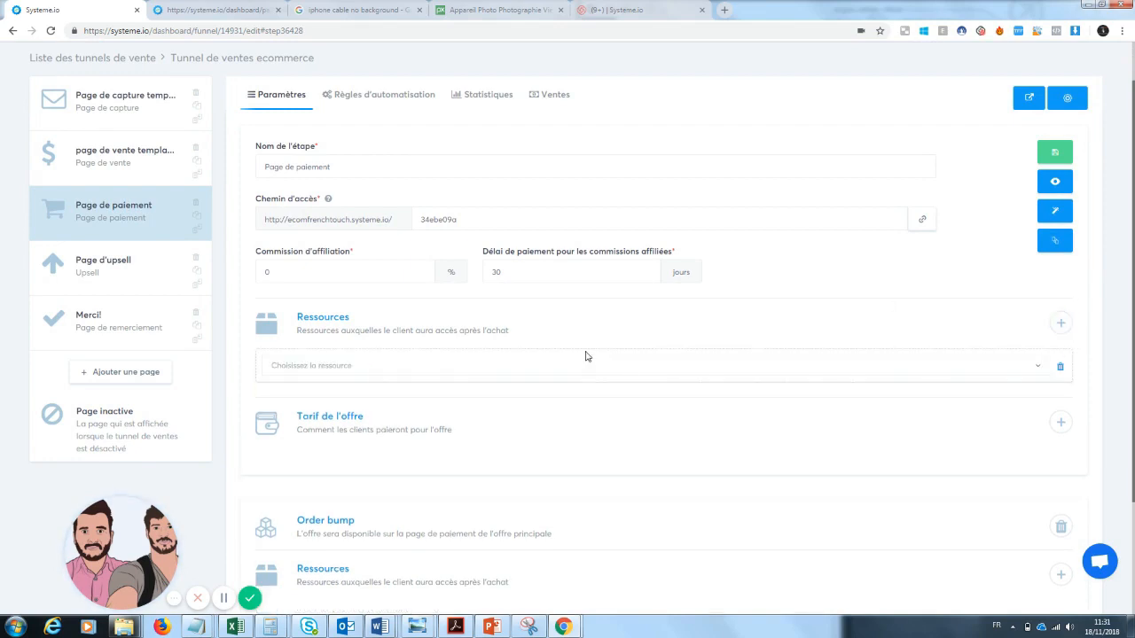
left_click(553, 370)
left_click(328, 496)
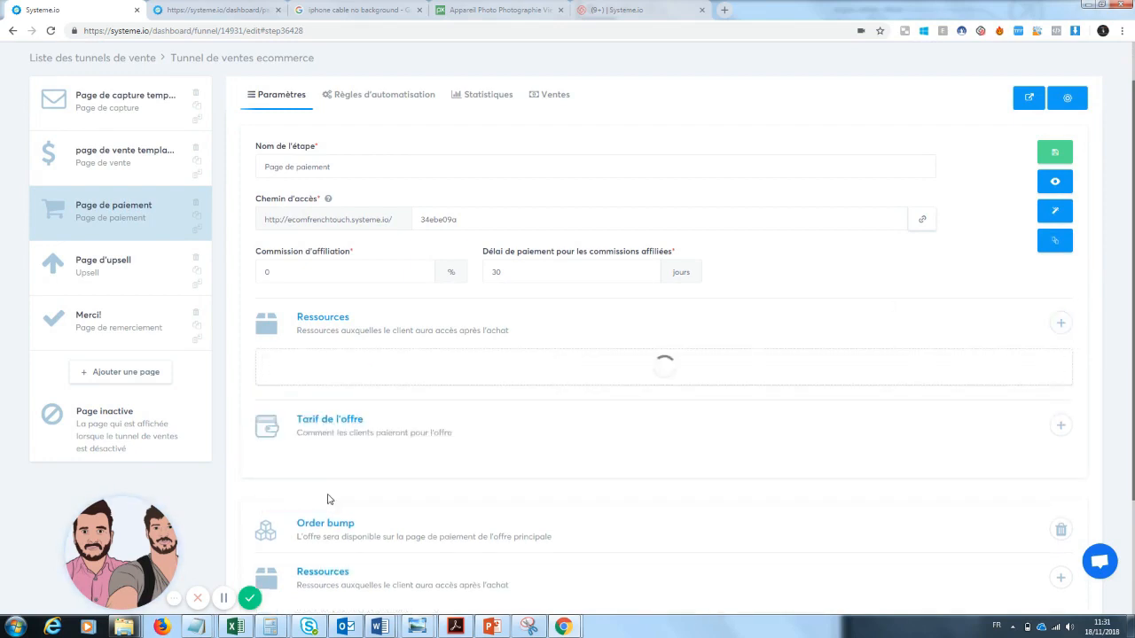
left_click(367, 404)
left_click(338, 441)
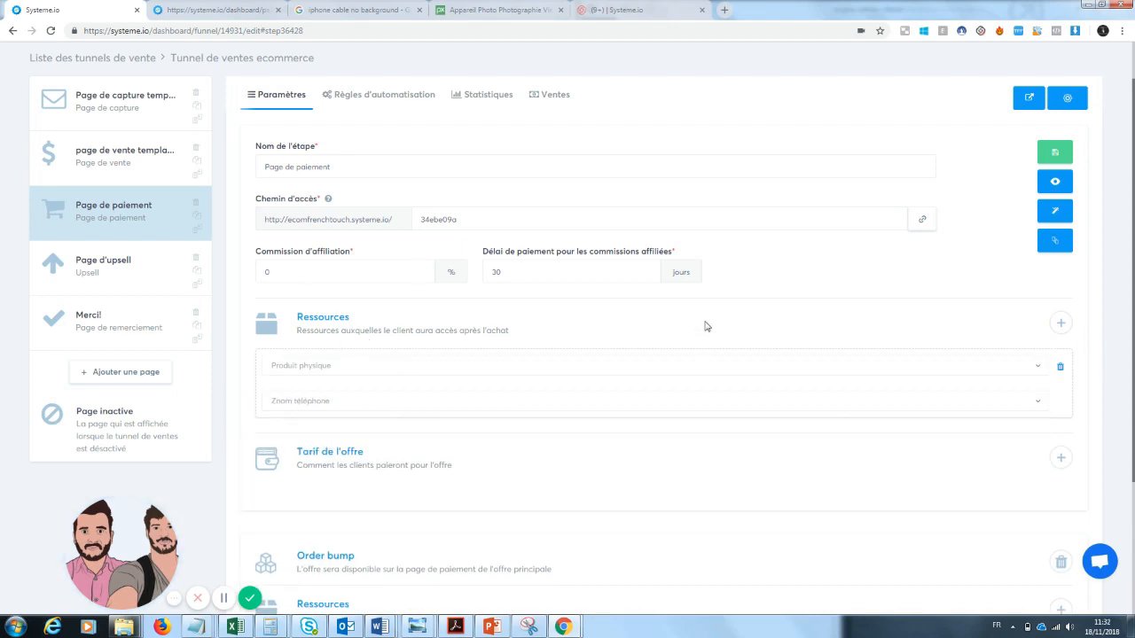
scroll(1109, 138, "up", 1)
mouse_move(855, 60)
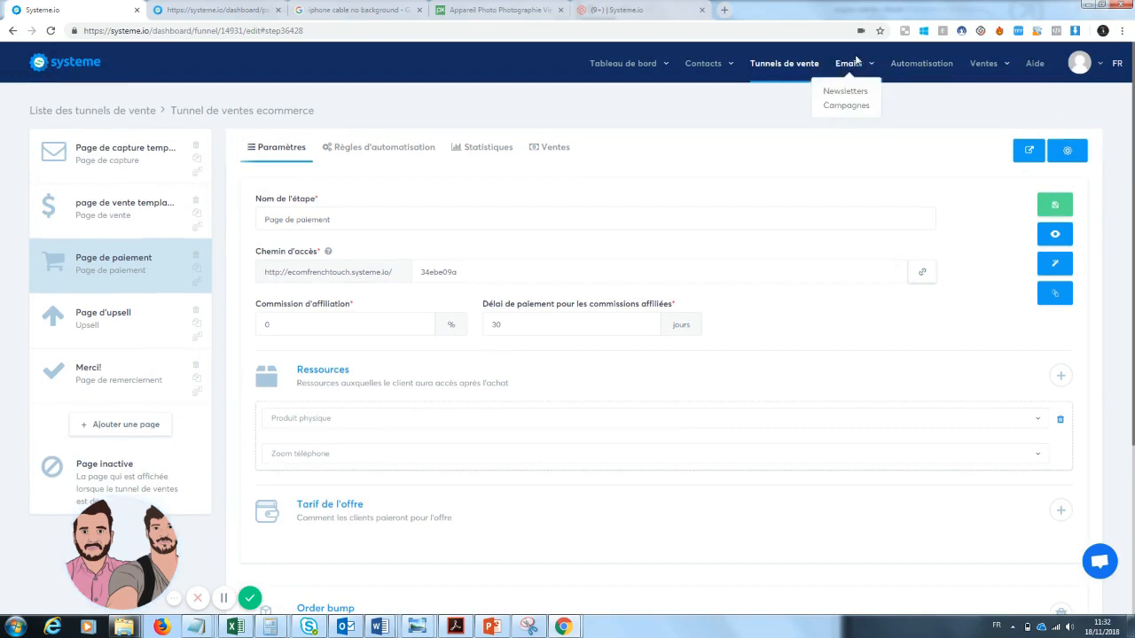
mouse_move(982, 67)
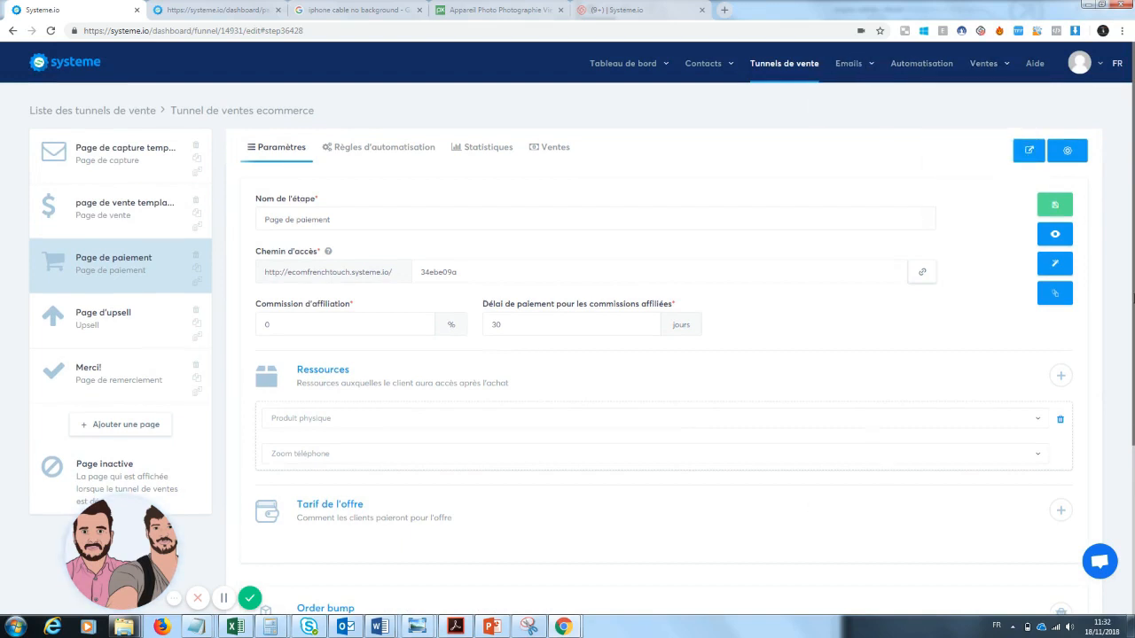
Start a new price for the main offer, entering "zoom téléphone" as offer name, product name and transaction description
scroll(588, 375, "down", 2)
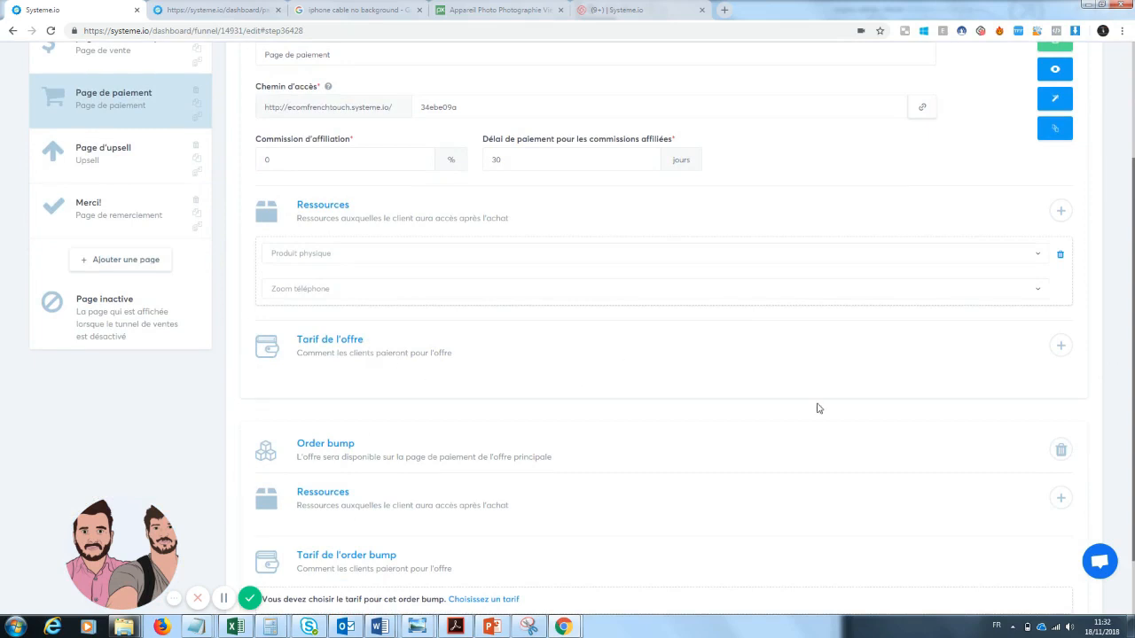
left_click(1057, 346)
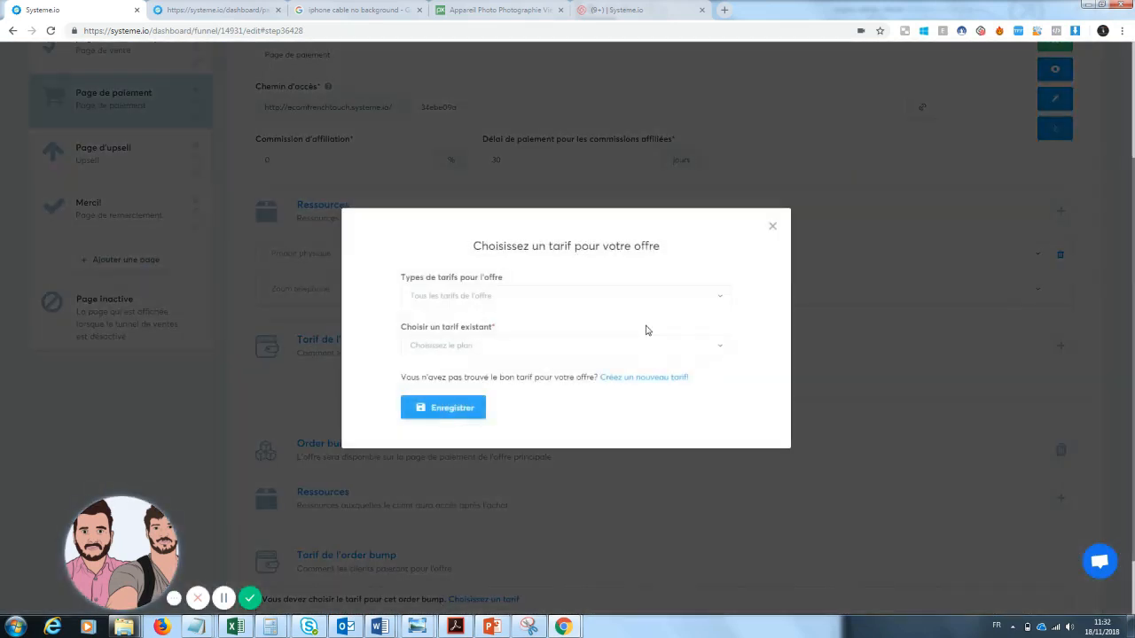
left_click(646, 383)
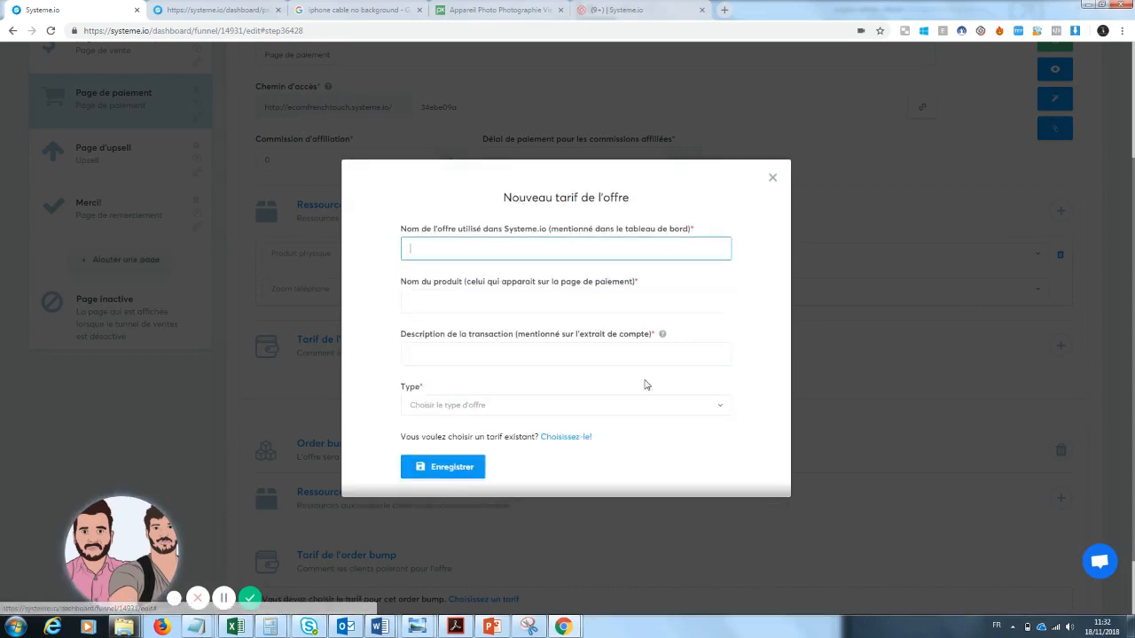
left_click(471, 239)
type("zo")
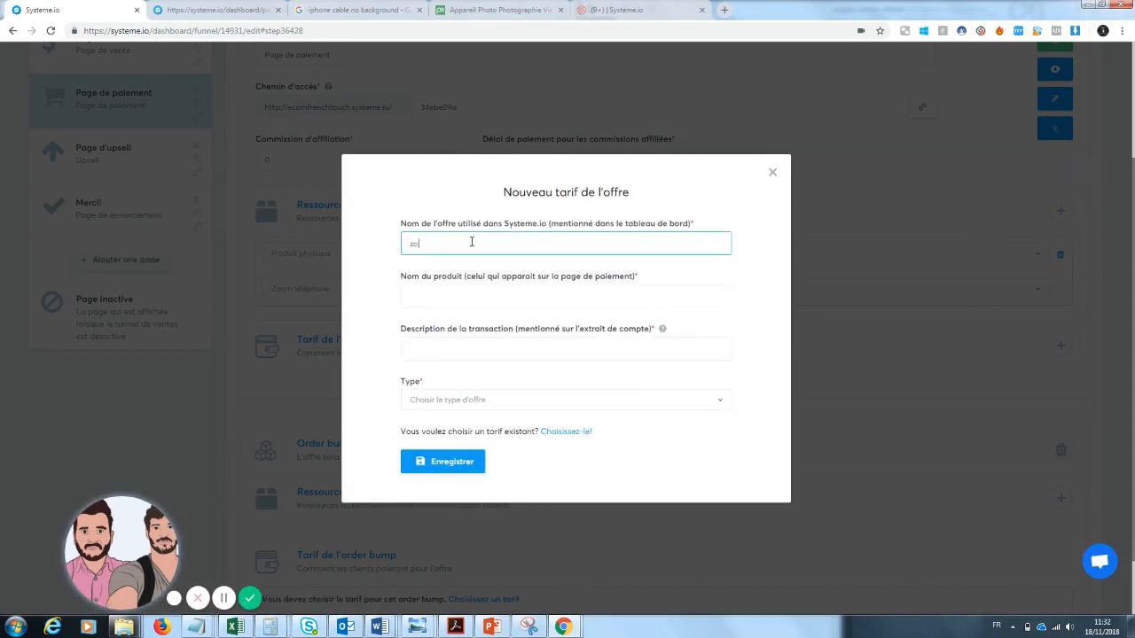
type("om teléphone")
key("Tab")
type("zoom ")
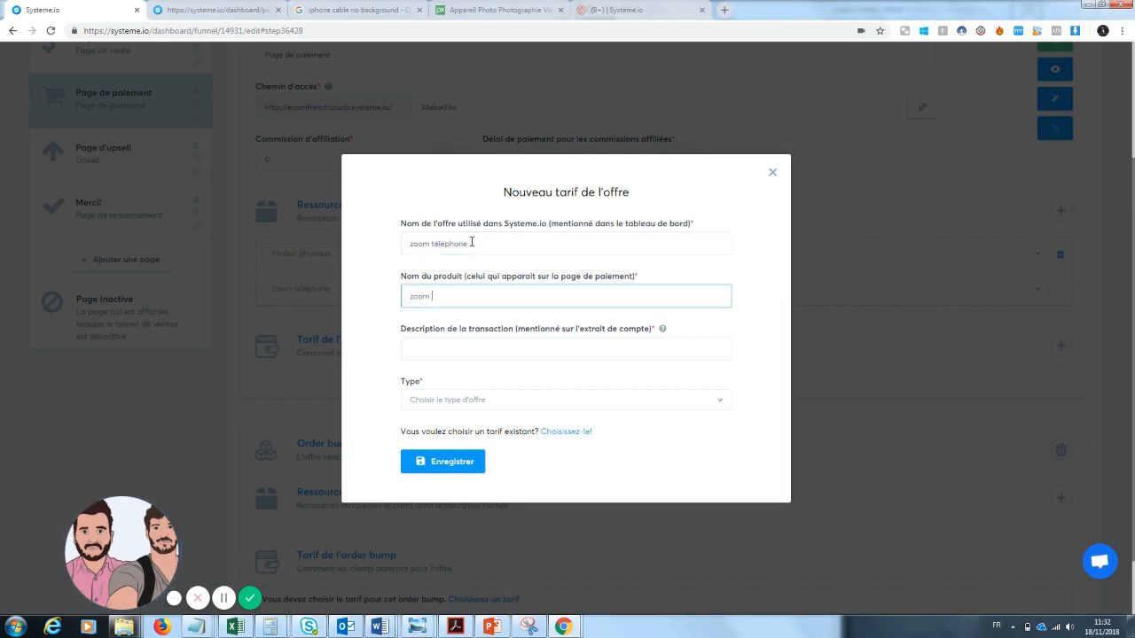
type("téléphone")
key("Tab")
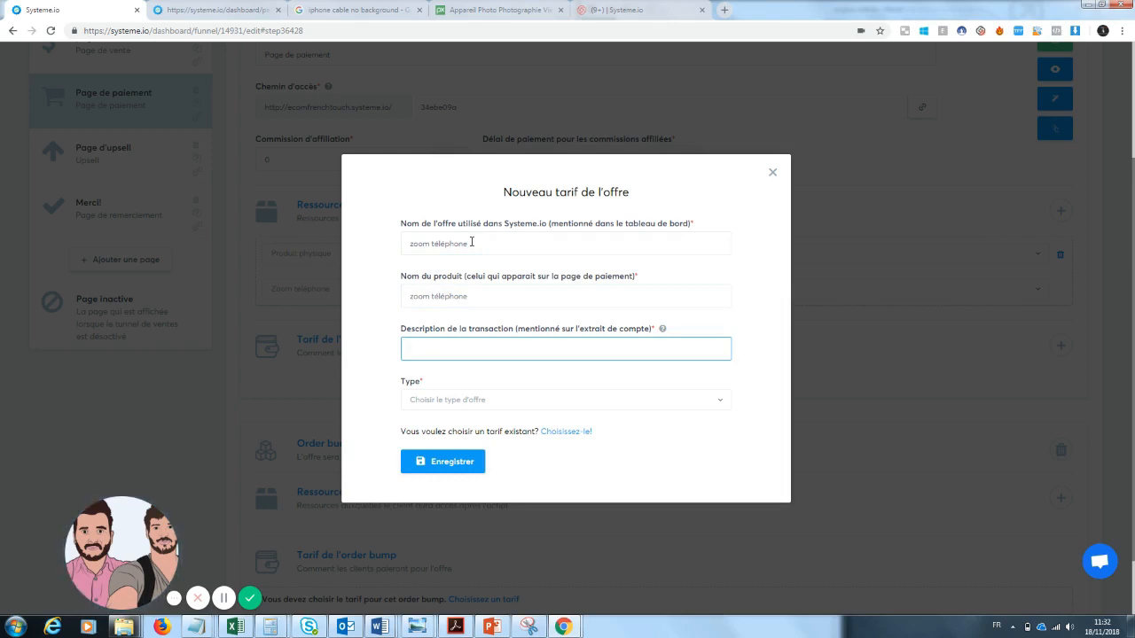
type("zoom téléphone")
Change the product name shown on the payment page to "zoom'Pro"
left_click_drag(481, 299, 432, 297)
key("BackSpace")
key("BackSpace")
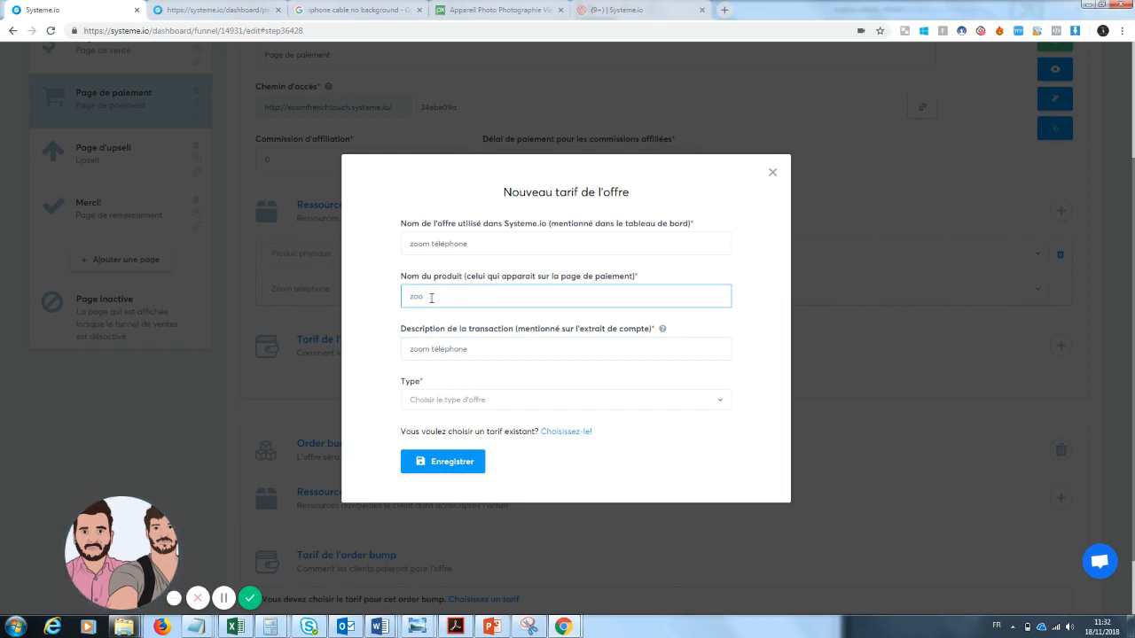
type("Tr")
Set the price type to Paiement unique with an amount of 19.99 € and try to save it
left_click(463, 404)
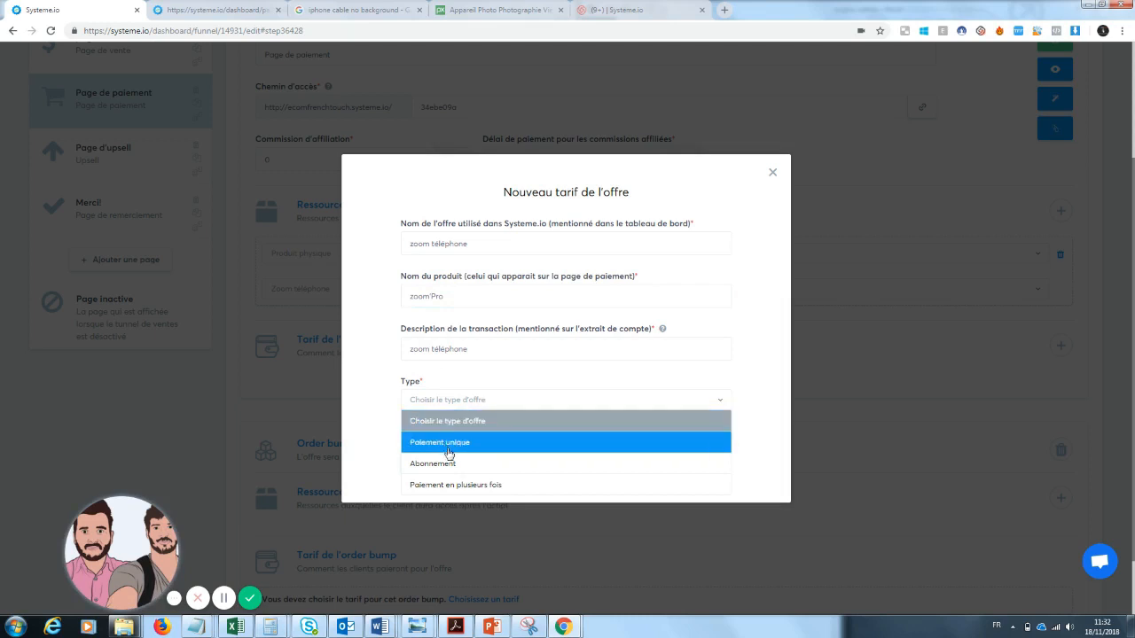
left_click(447, 444)
left_click(444, 424)
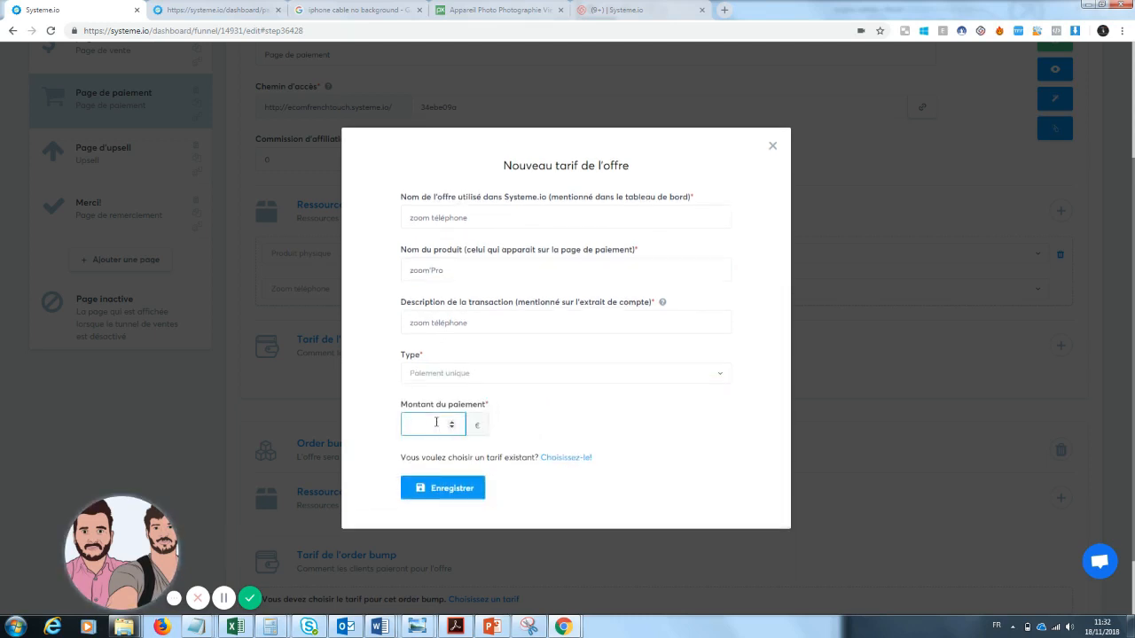
type("19.99")
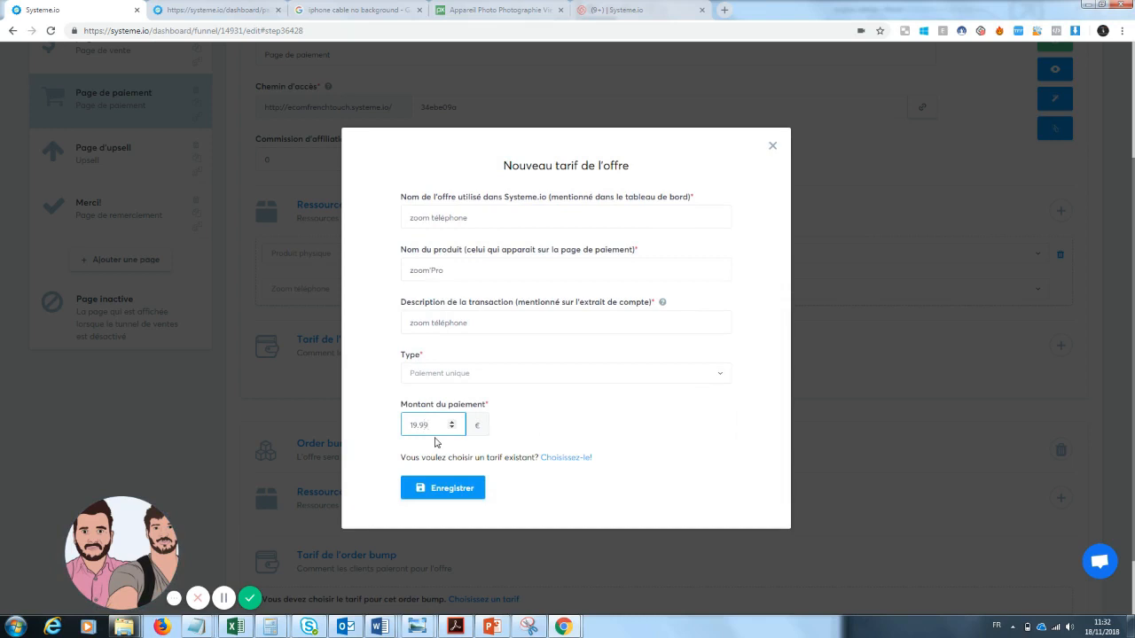
left_click(451, 487)
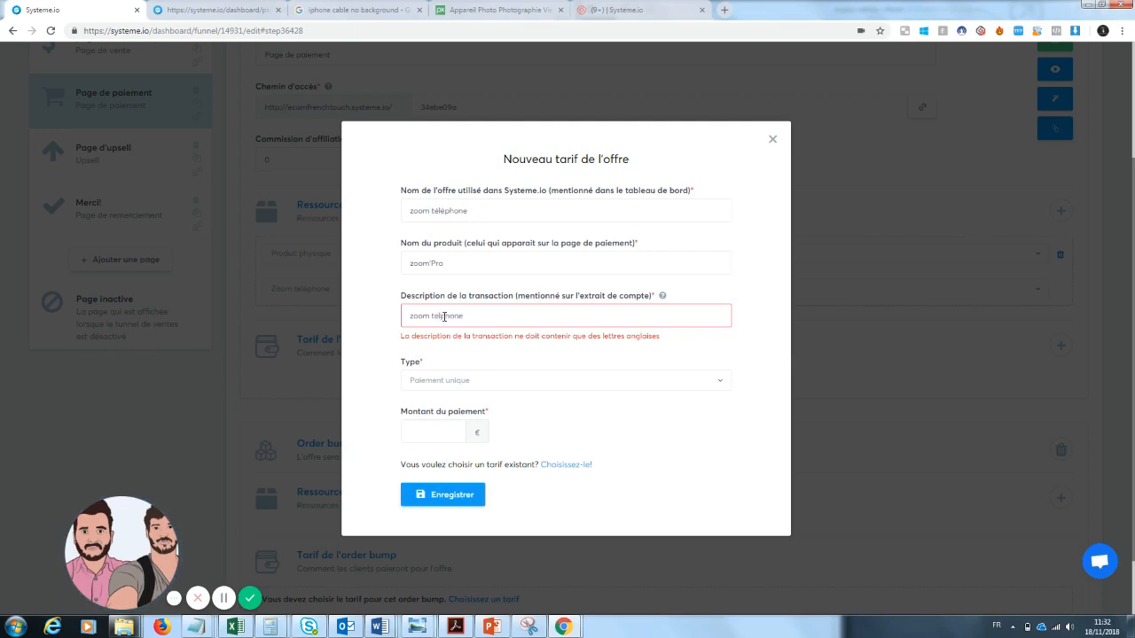
Rewrite the transaction description as "zoom telephone", set the payment amount to 20 € and save the price
left_click(457, 504)
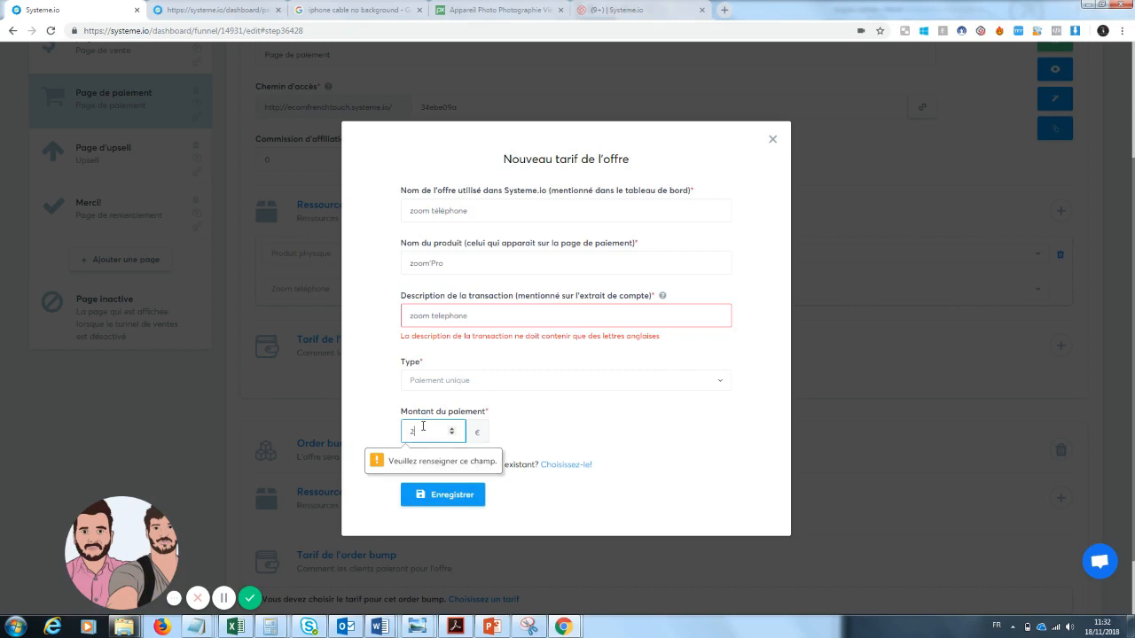
type("20")
left_click(449, 495)
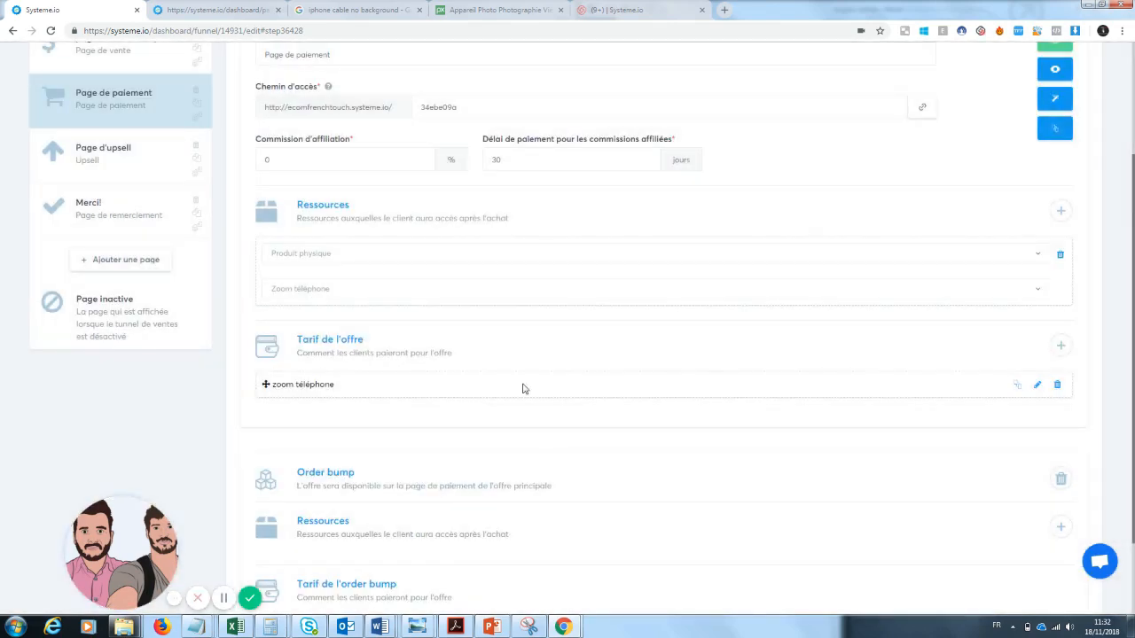
Add a Produit physique resource to the order bump, check its product choices and try to save the payment page
scroll(568, 328, "down", 2)
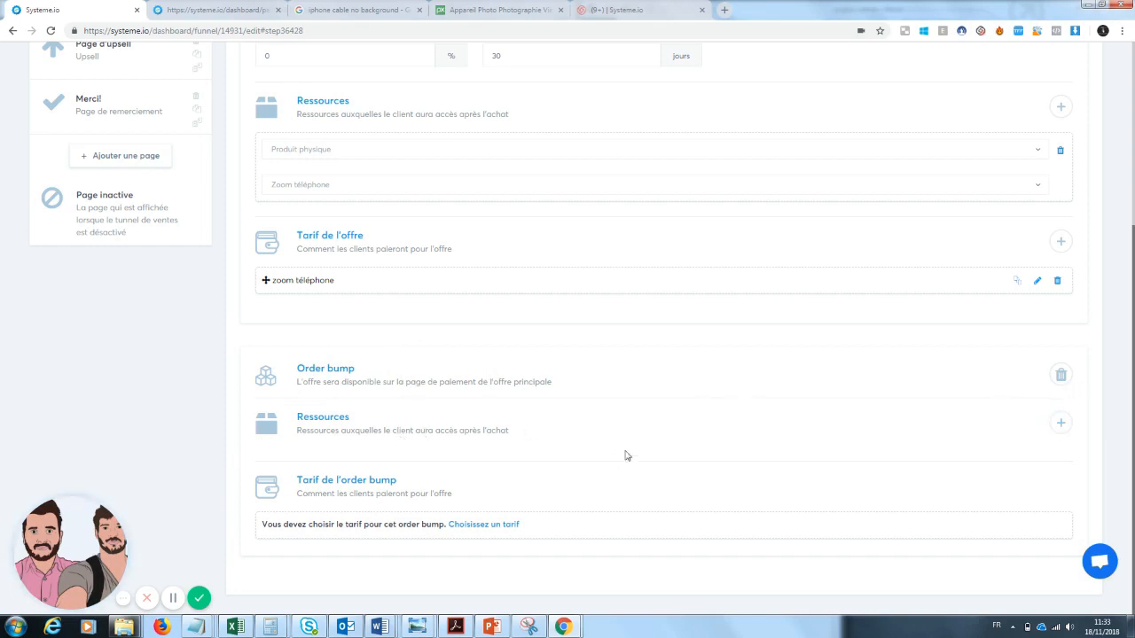
left_click(1061, 423)
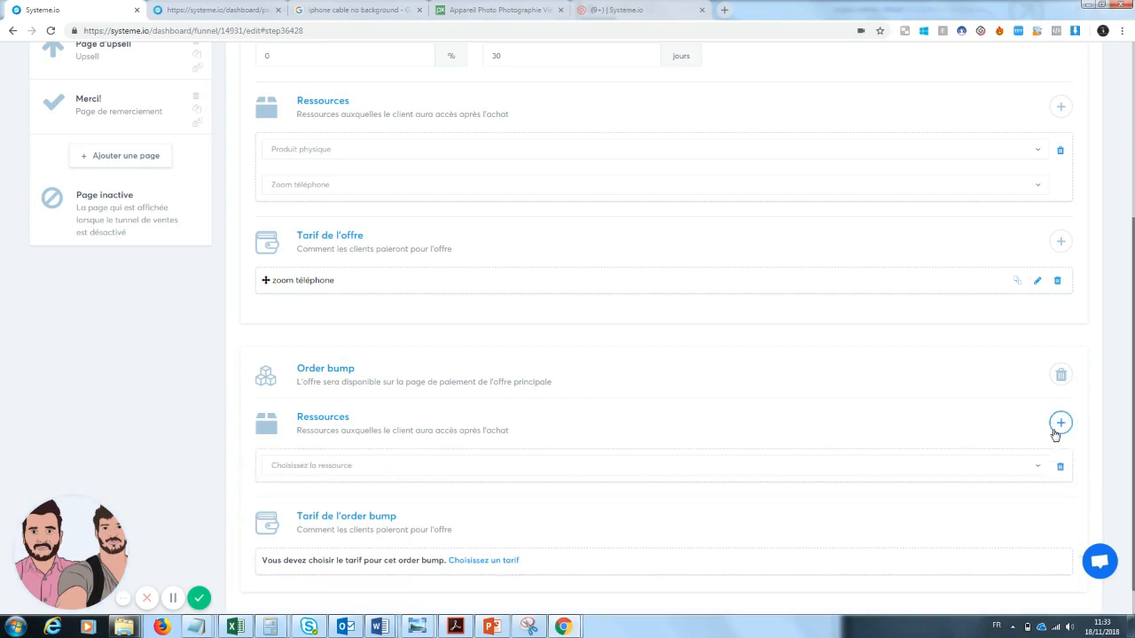
left_click(974, 477)
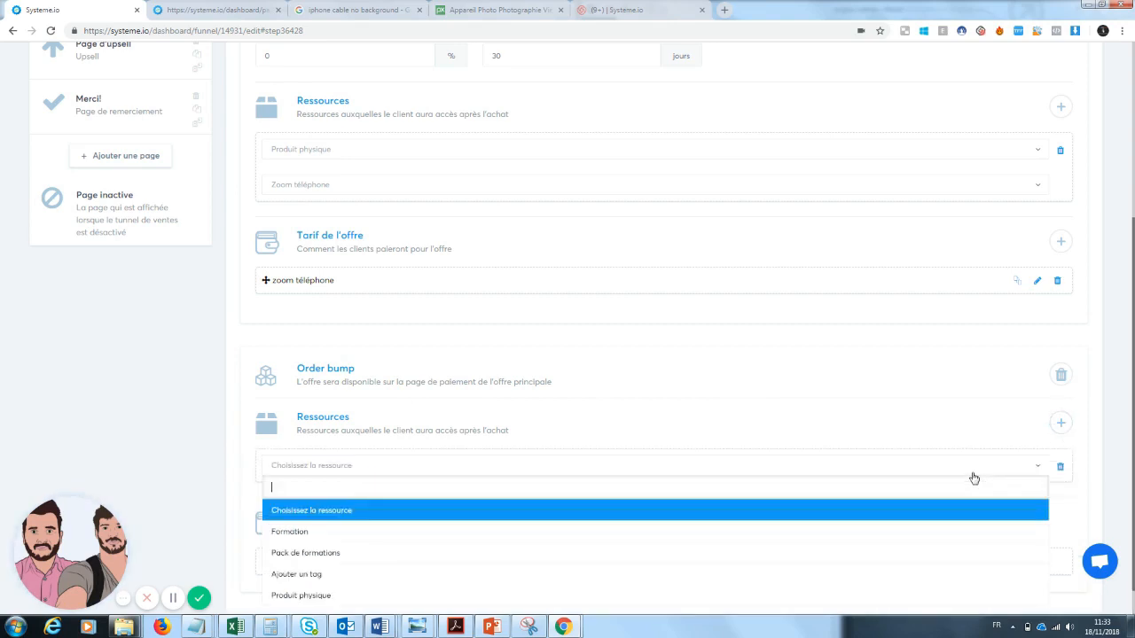
left_click(529, 602)
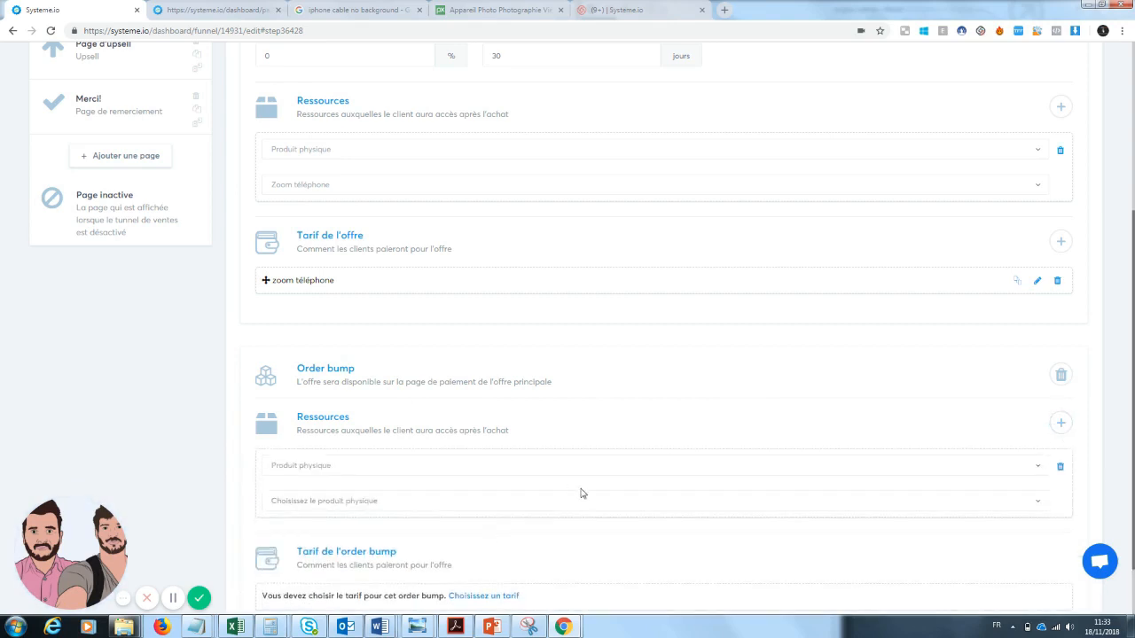
left_click(512, 507)
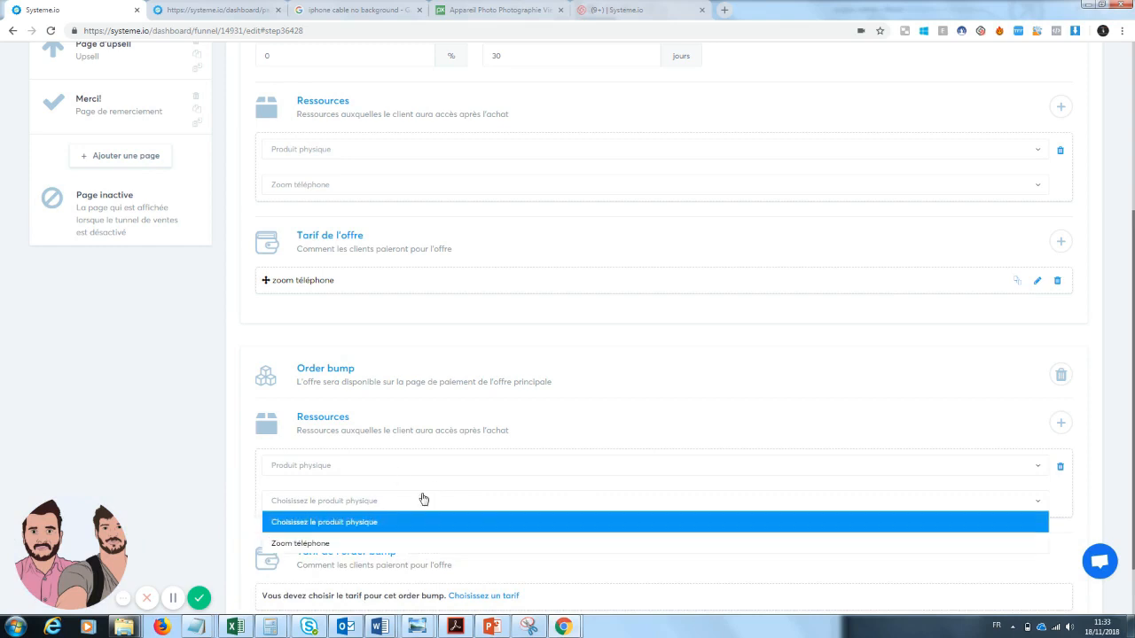
left_click(967, 432)
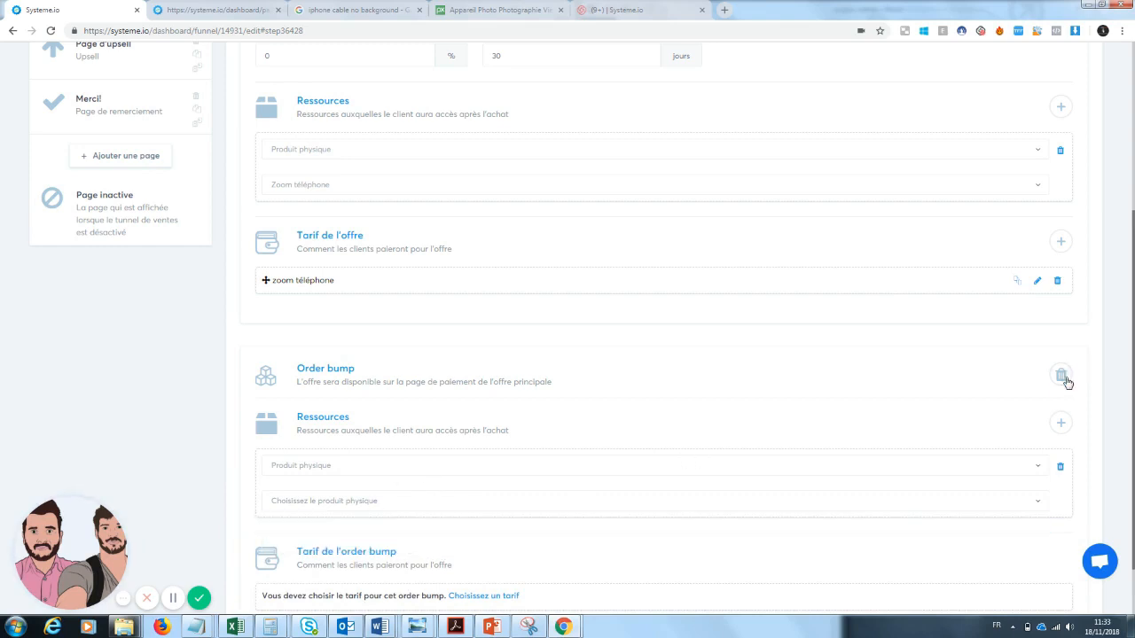
scroll(1129, 471, "up", 3)
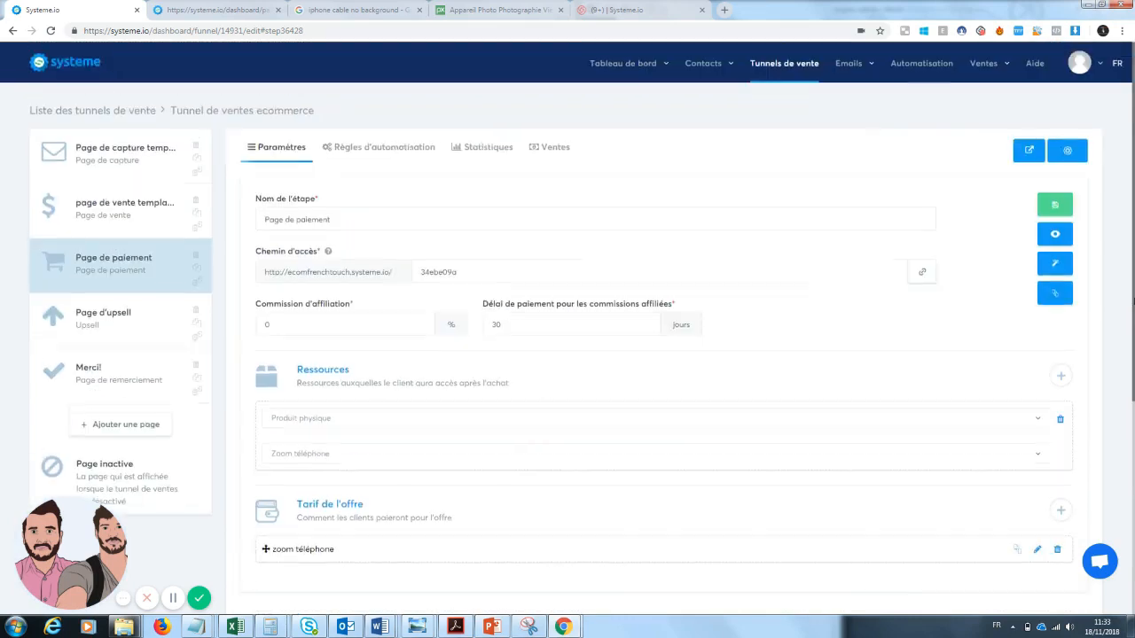
left_click(1063, 212)
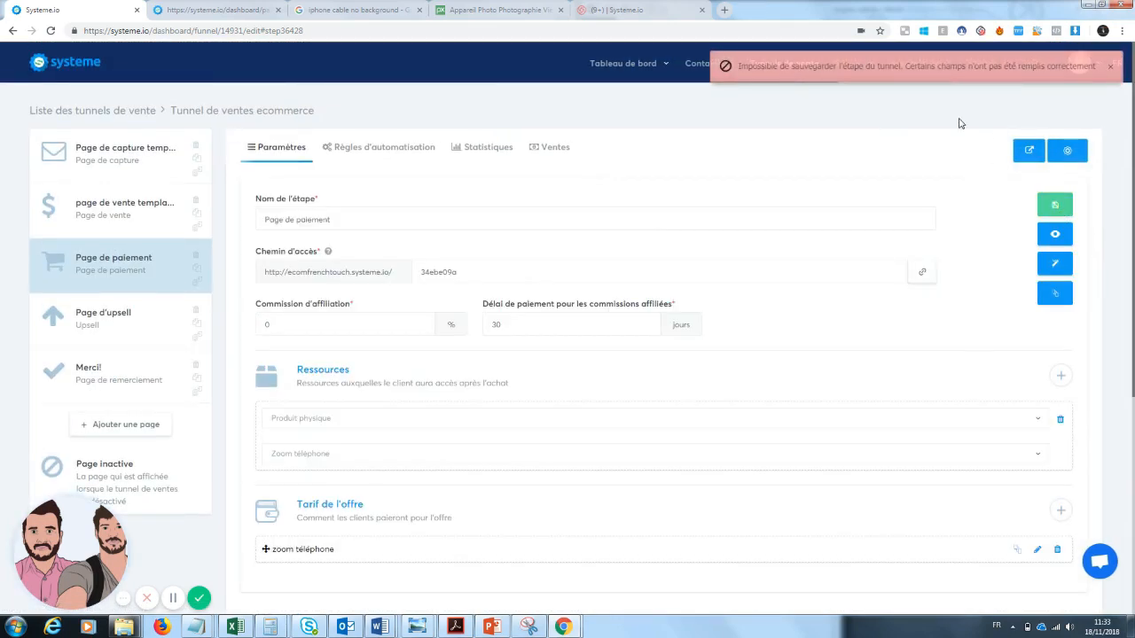
Delete the Produit physique resource from the order bump and confirm the removal
scroll(740, 486, "down", 3)
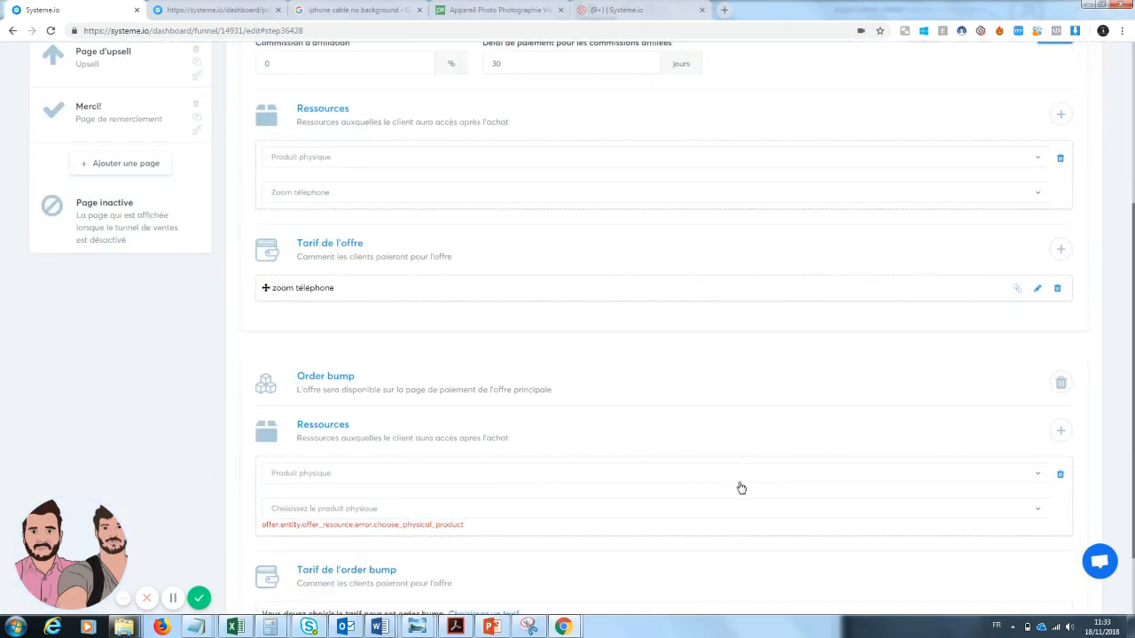
left_click(1060, 476)
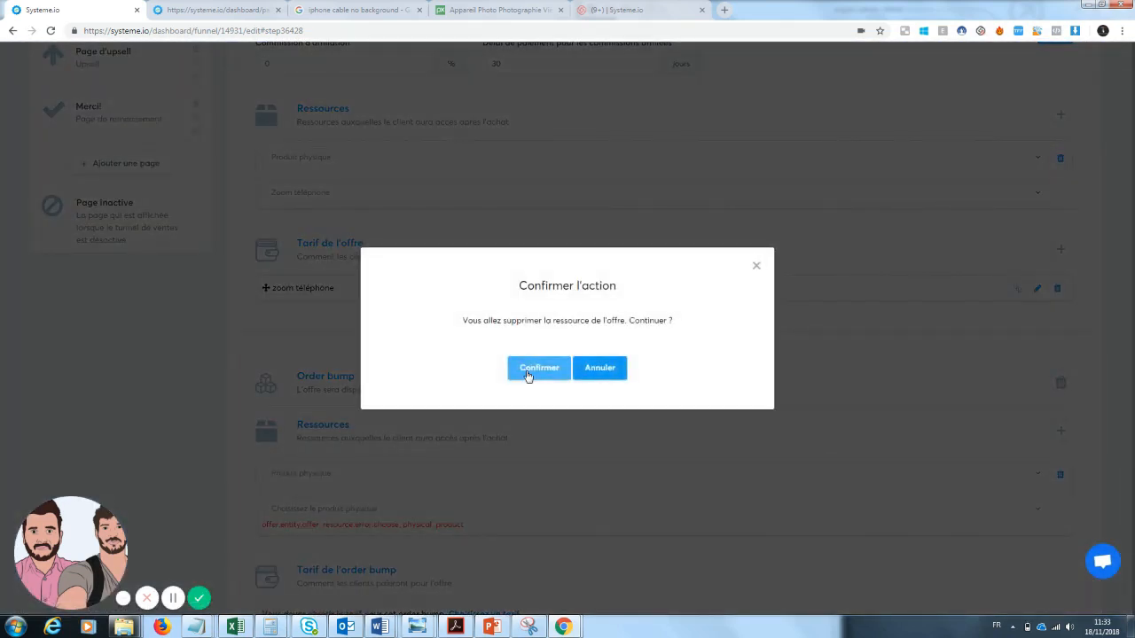
left_click(538, 368)
Create a new physical product named "order bund lave écran téléphone" in the product list
scroll(978, 375, "up", 3)
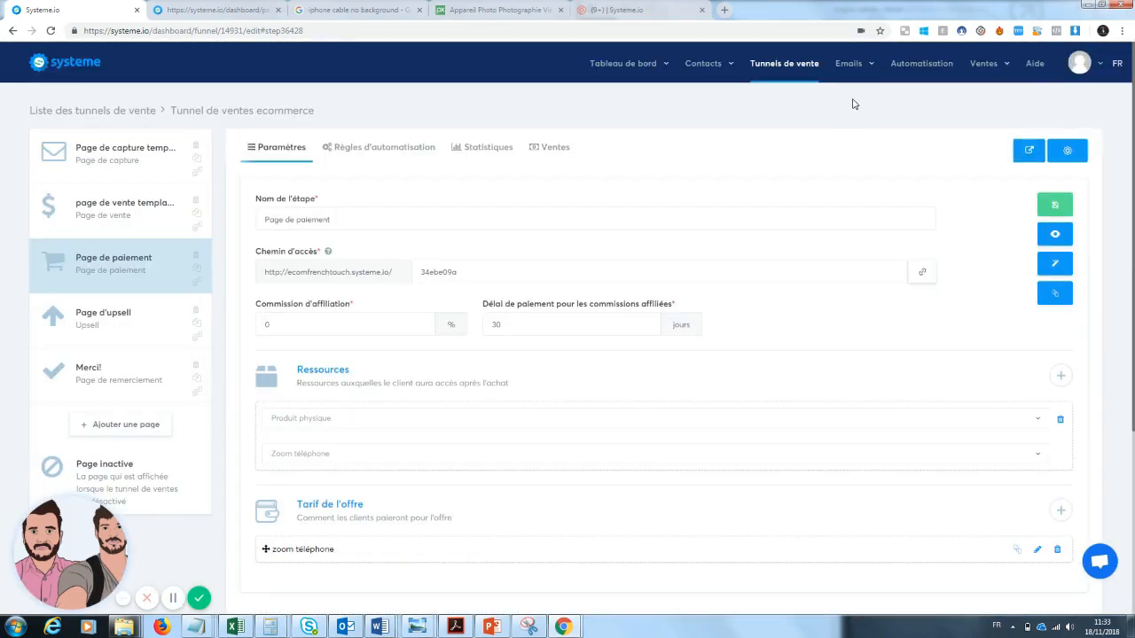
mouse_move(957, 73)
left_click(956, 92)
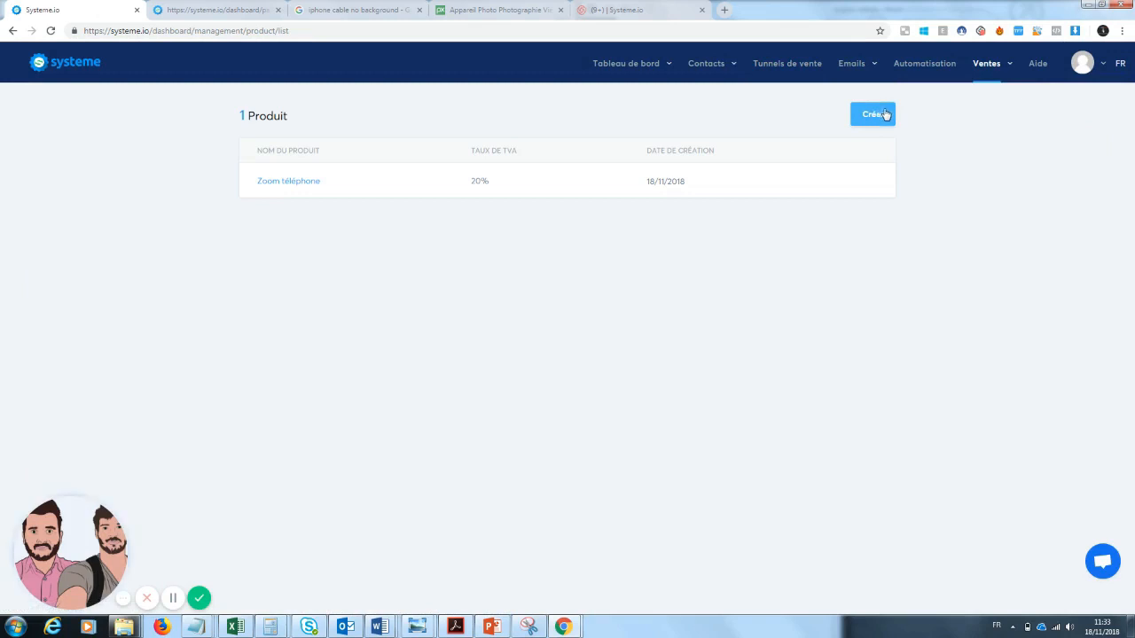
left_click(878, 115)
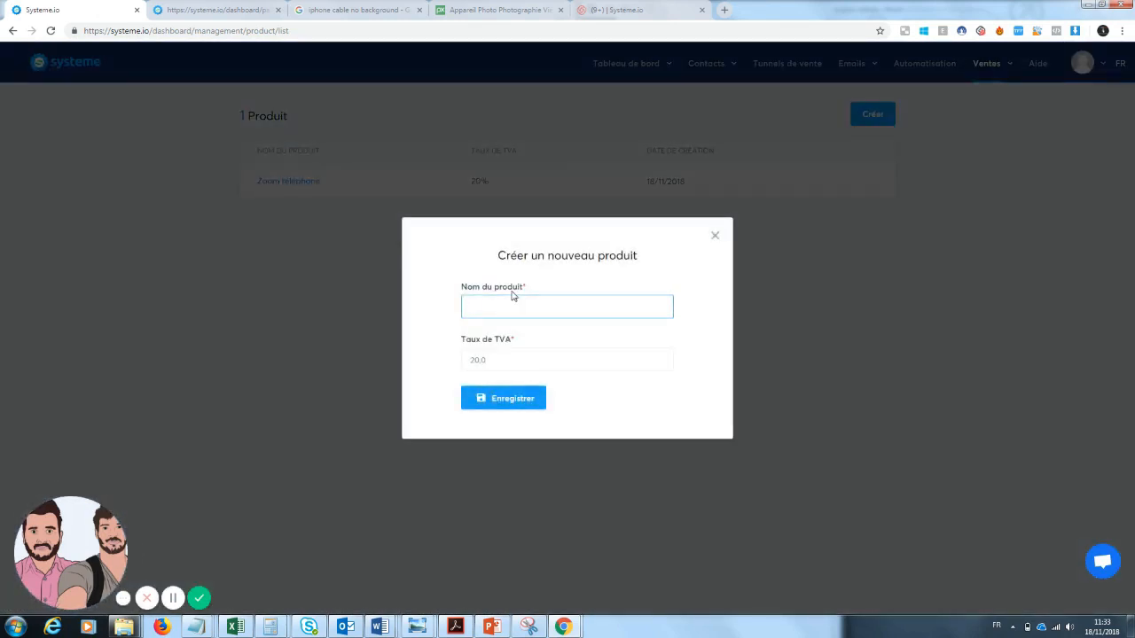
type("order bund")
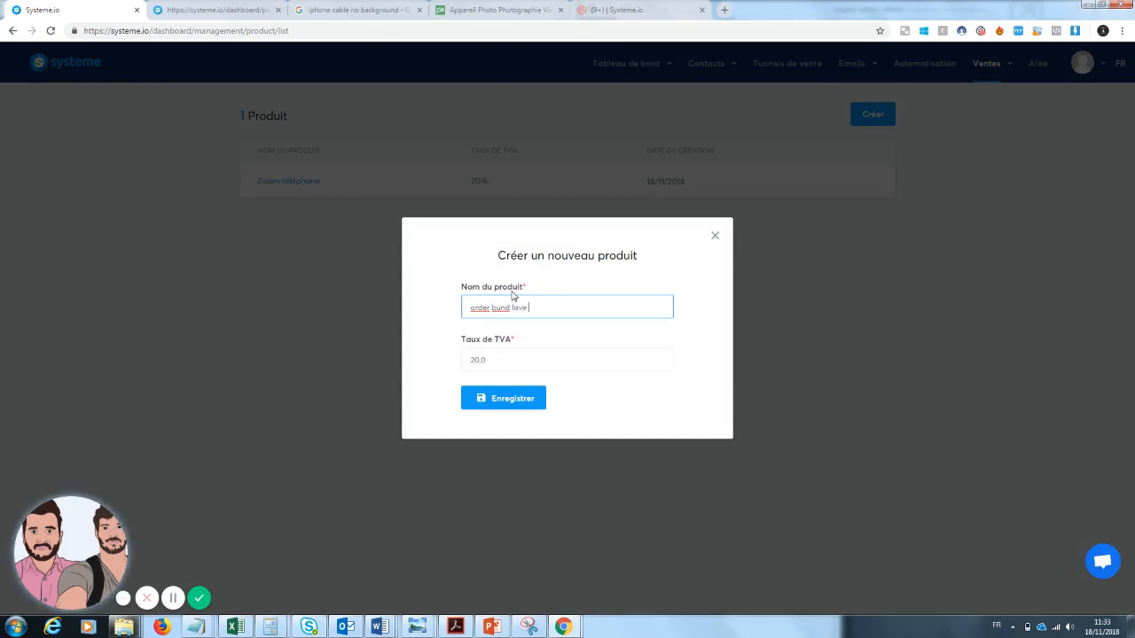
type(" lave écran téléphone")
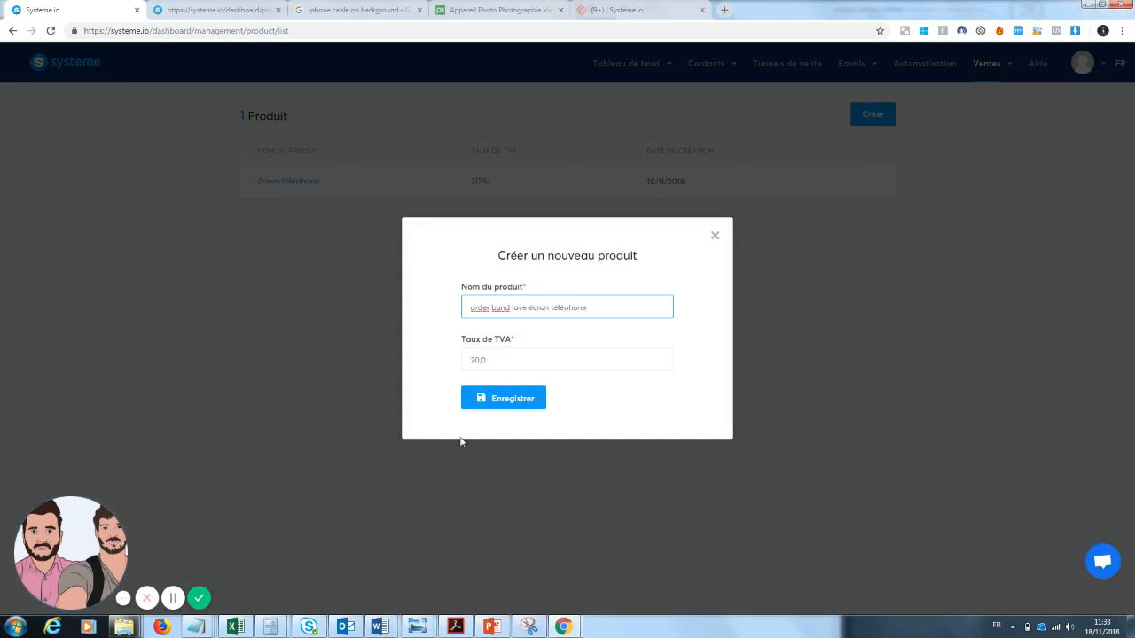
left_click(504, 401)
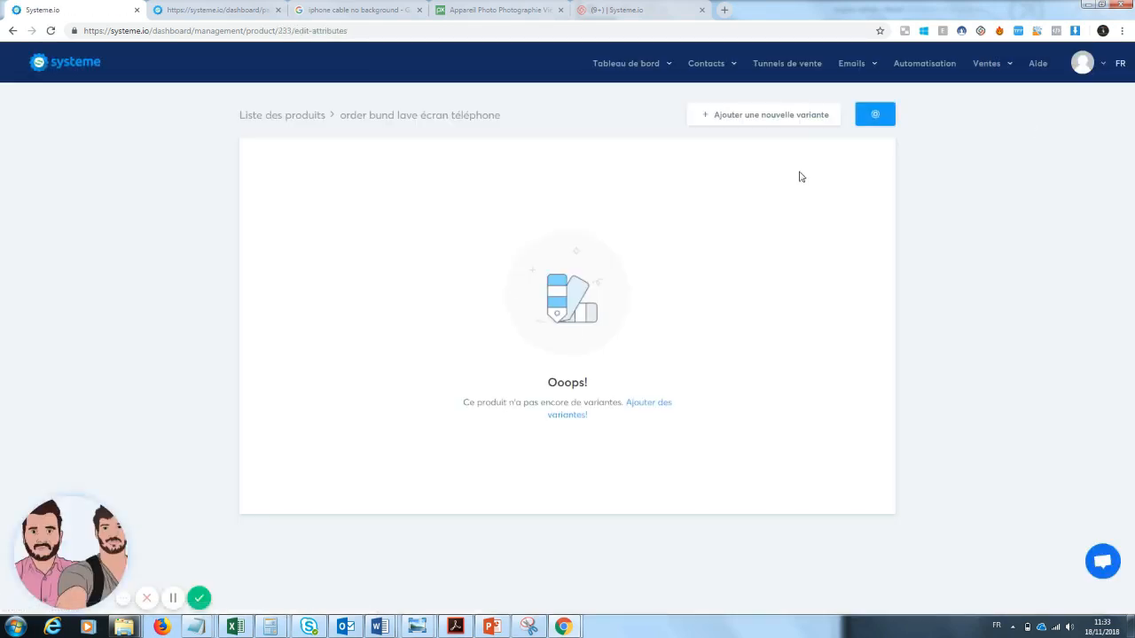
Reopen the "Tunnel de ventes ecommerce" funnel and add the Produit physique resource "order bund lave écran téléphone" to the payment page's order bump
left_click(786, 69)
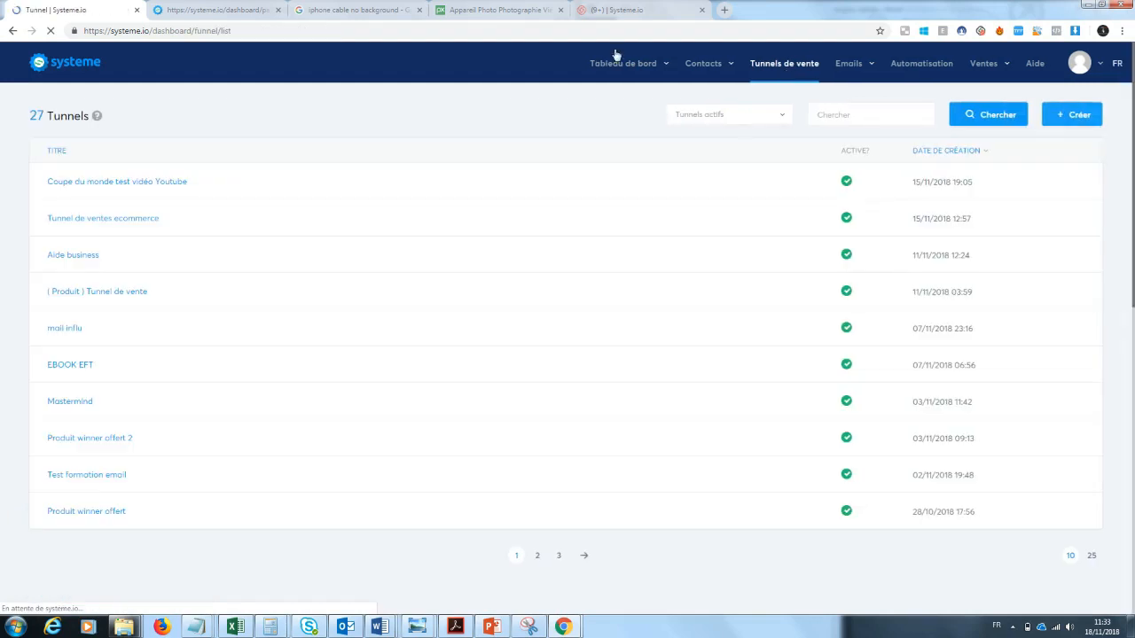
left_click(118, 220)
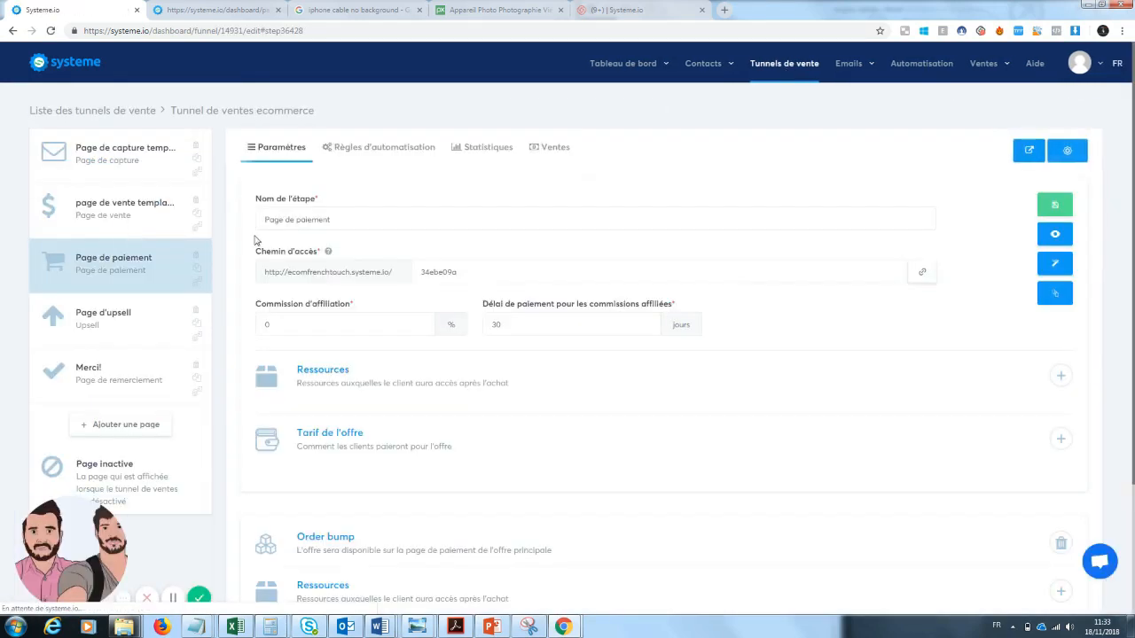
scroll(797, 550, "down", 2)
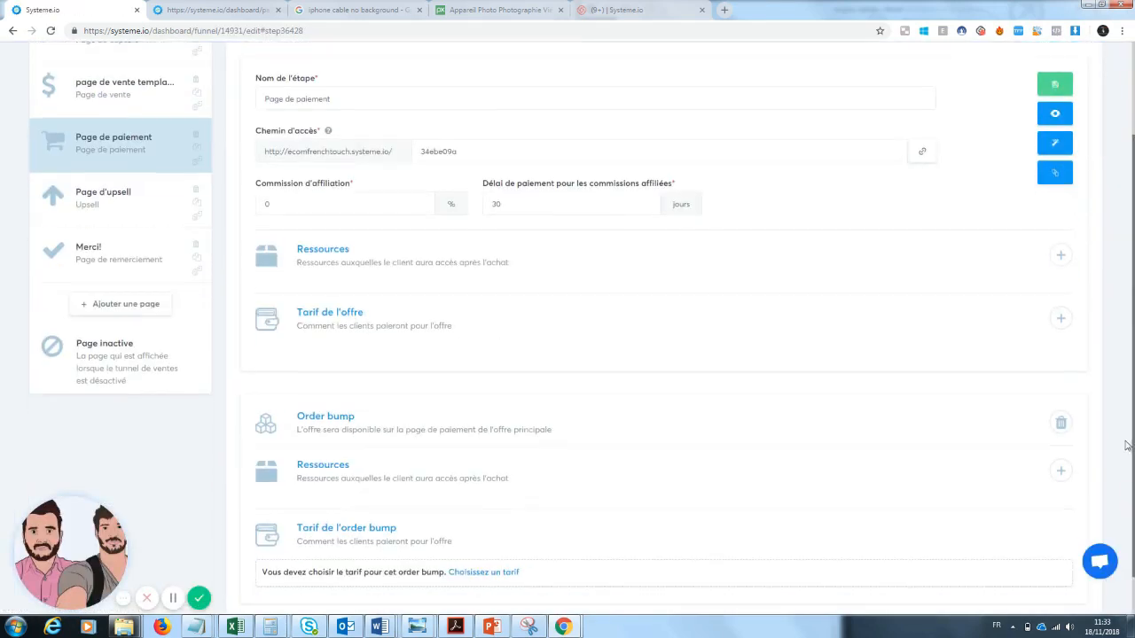
left_click(1060, 470)
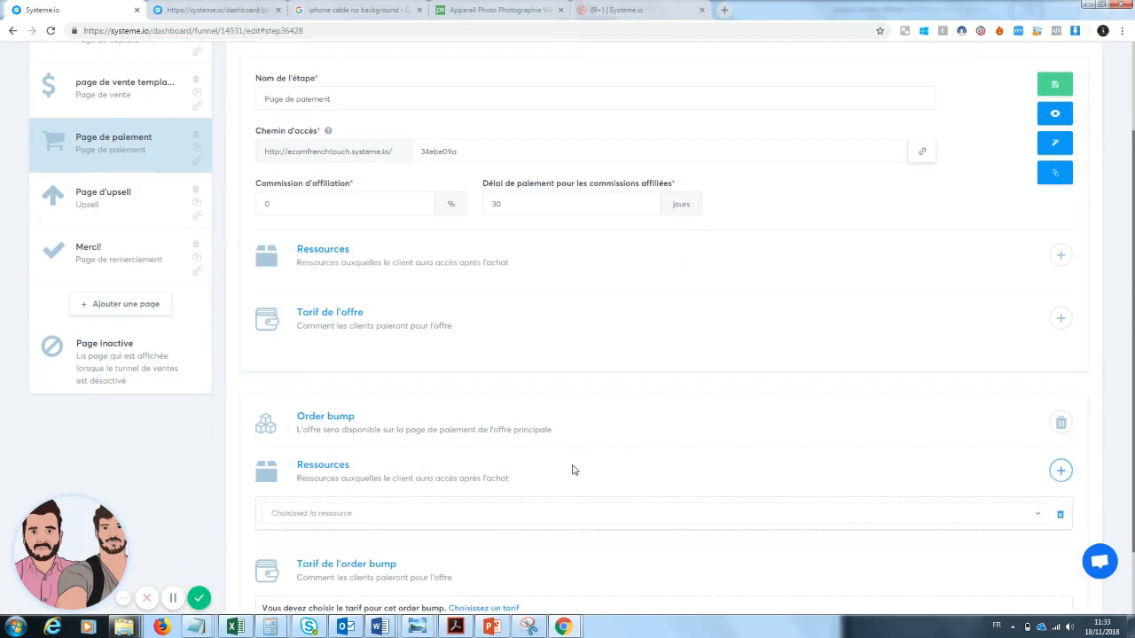
left_click(417, 512)
left_click(337, 494)
left_click(348, 548)
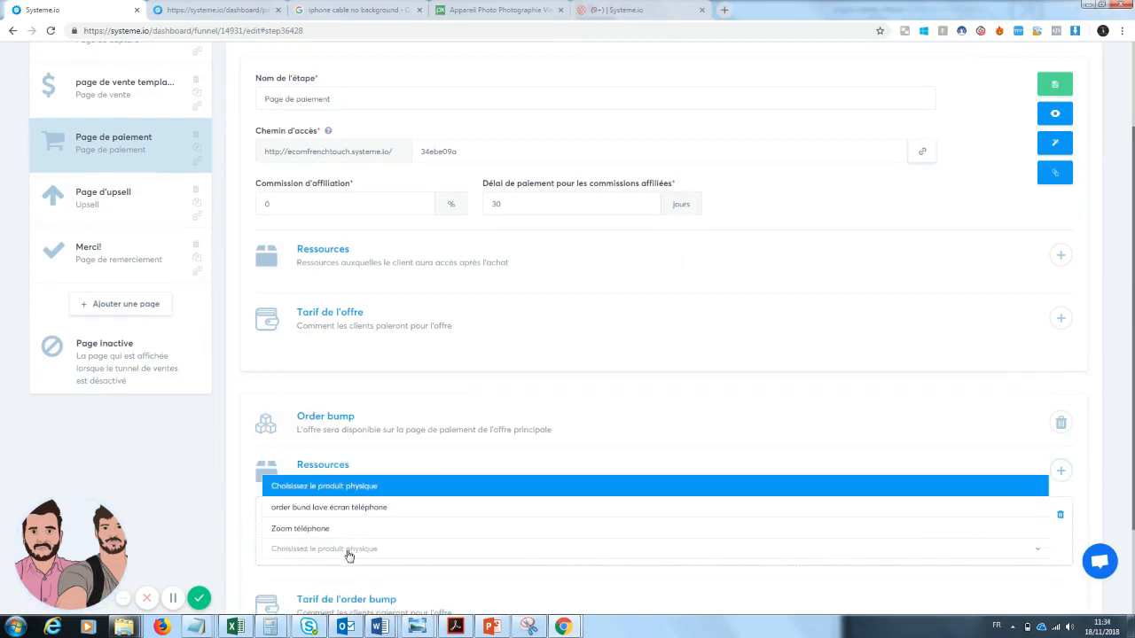
left_click(347, 507)
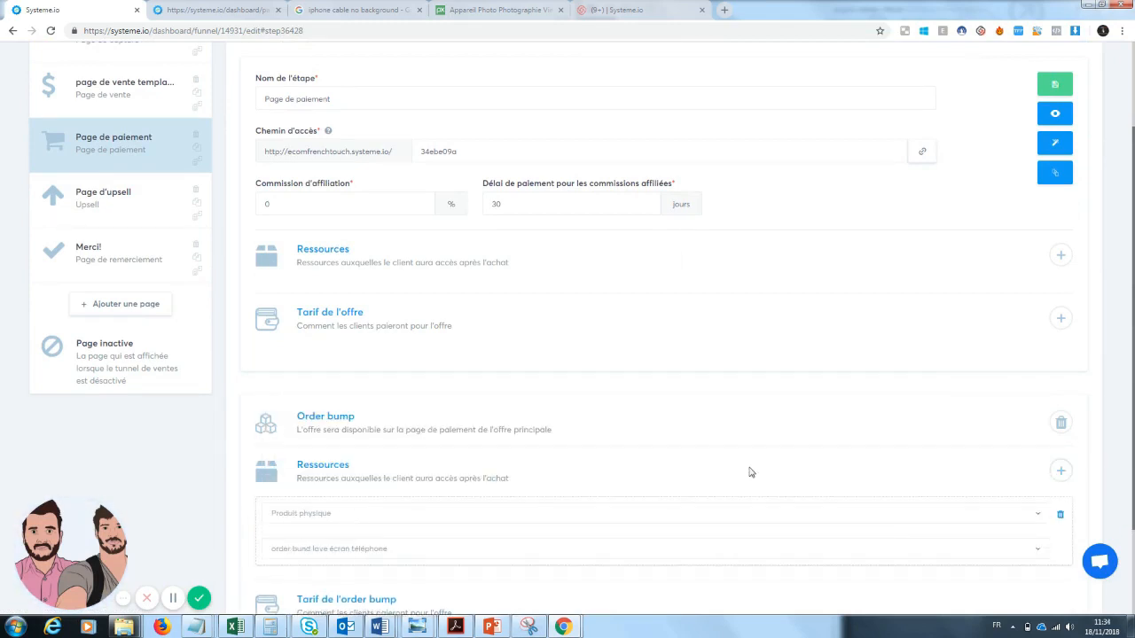
Start a new order bump price with the offer name "lave écran" and the product name "Clean Screnn : l'écran 100% propre"
scroll(1124, 545, "down", 2)
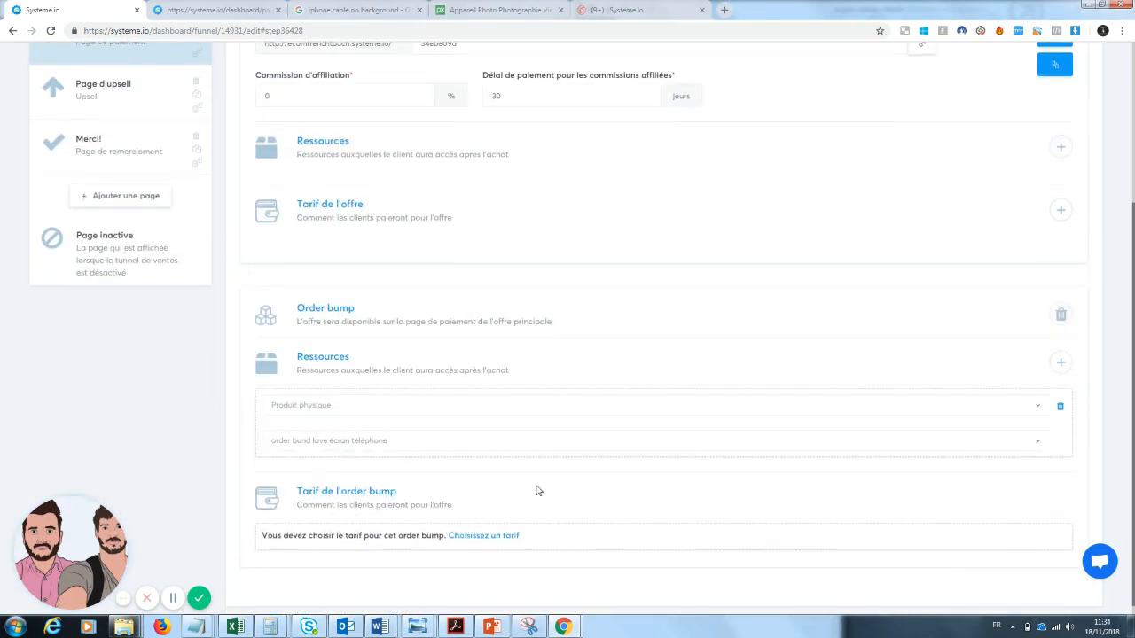
left_click(487, 538)
left_click(631, 378)
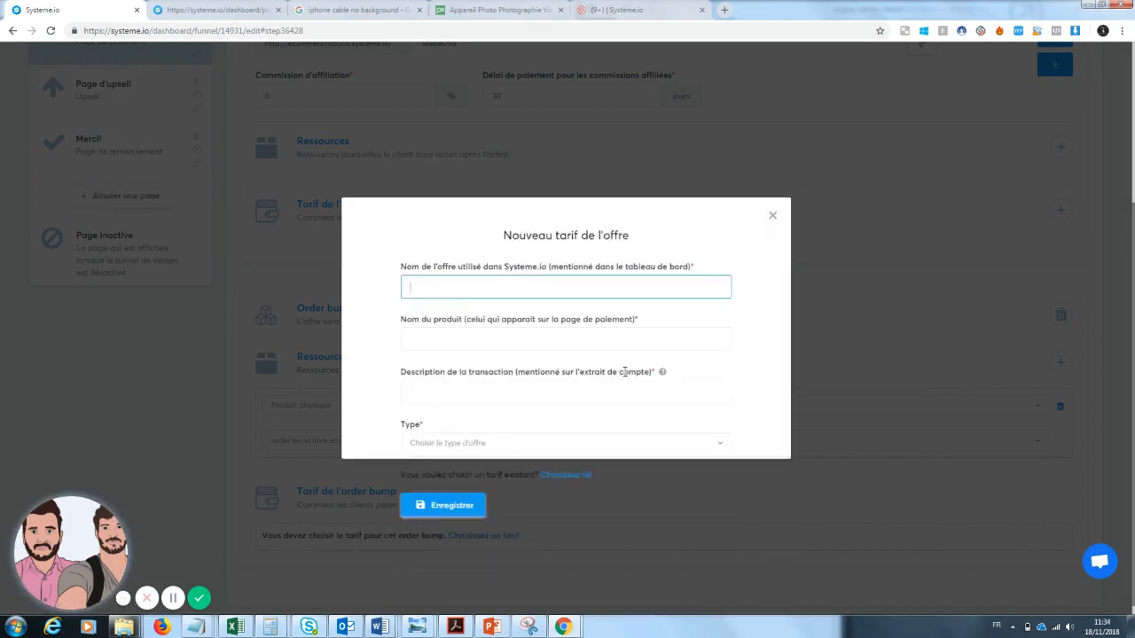
type("love")
type(" écran")
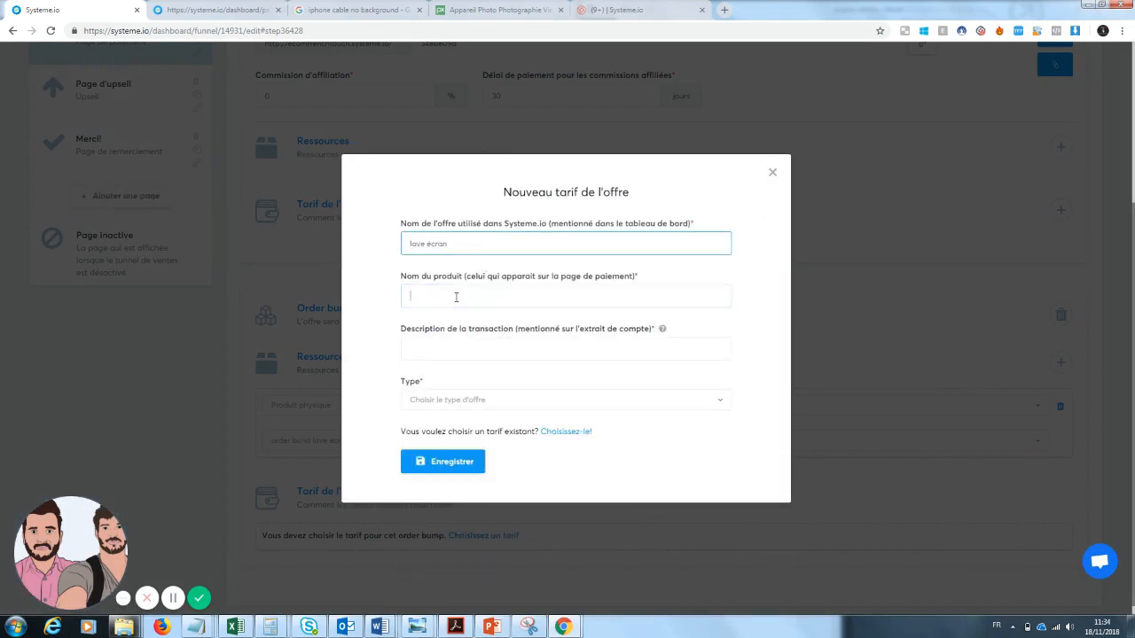
left_click(456, 297)
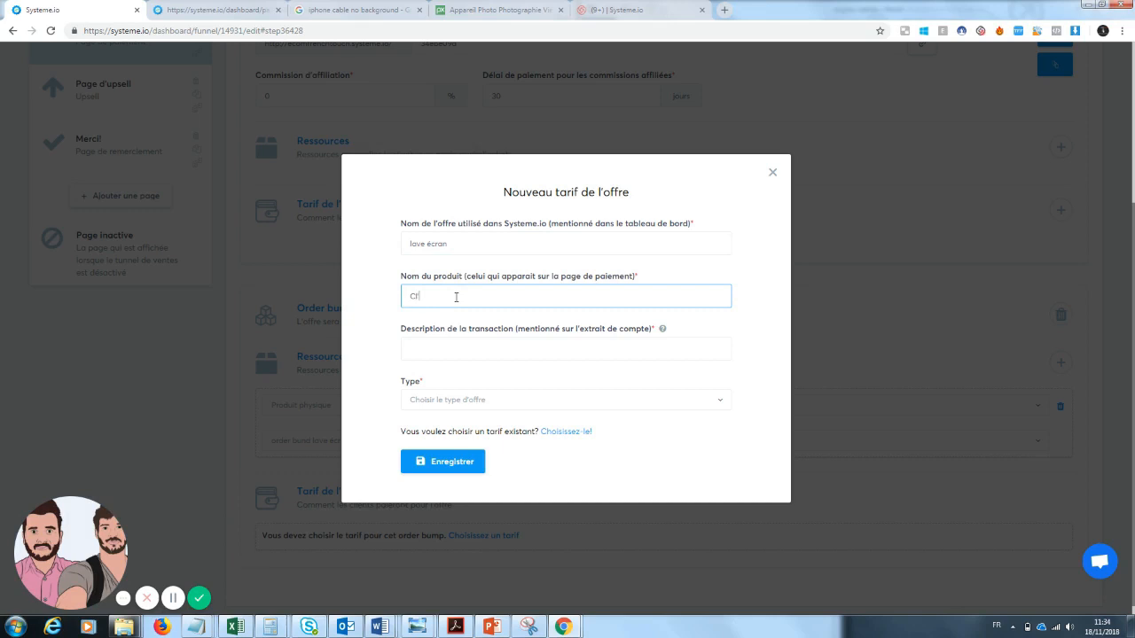
type("Screnn : l'écran ")
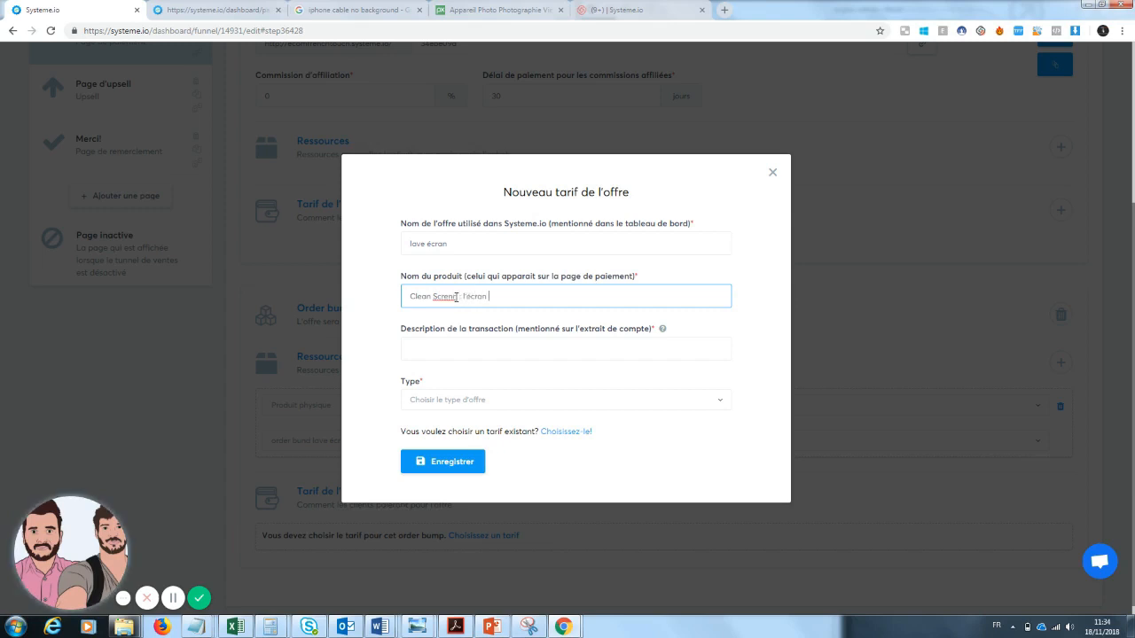
type("l00% propre")
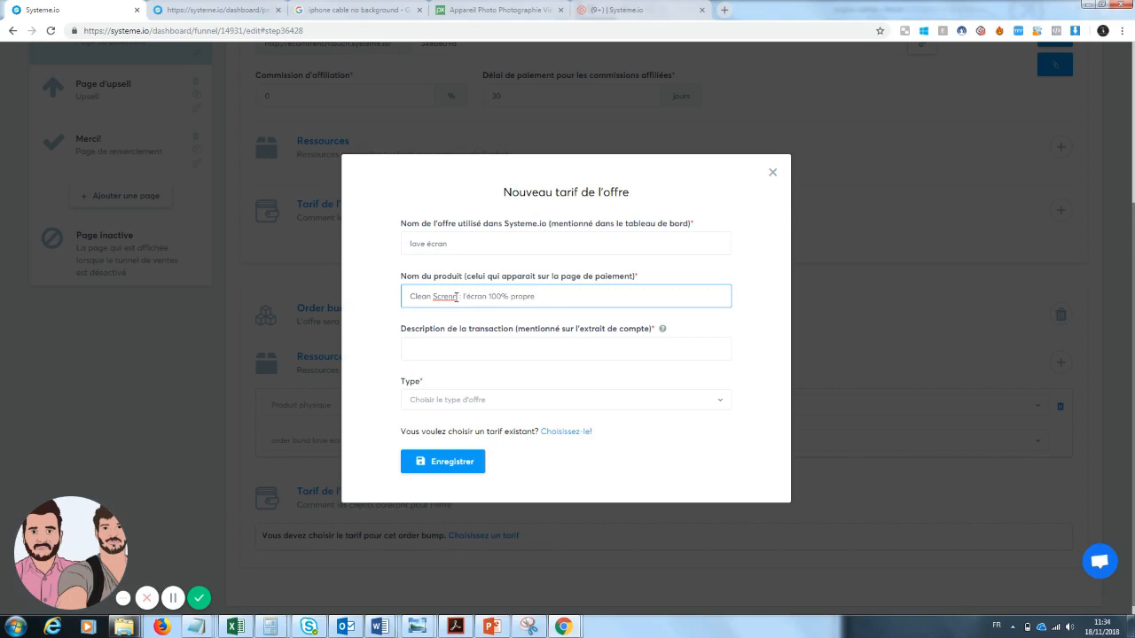
Fill in the transaction description "lave écran", choose Paiement unique with an amount of 10 €, and save the order bump price
left_click(449, 352)
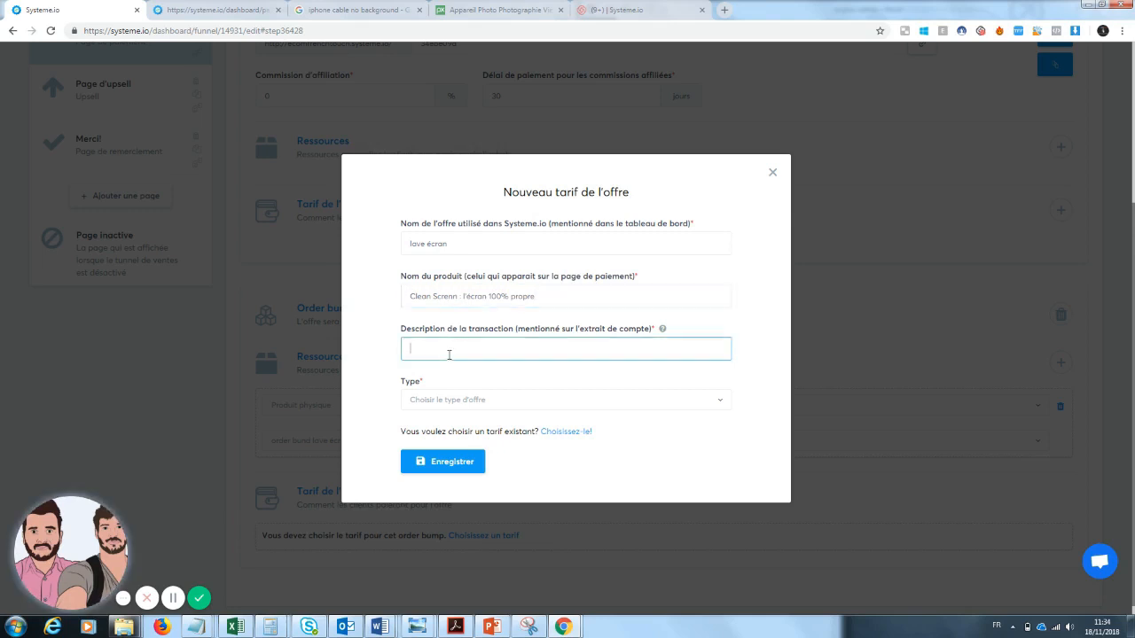
type("lave écran")
left_click(446, 400)
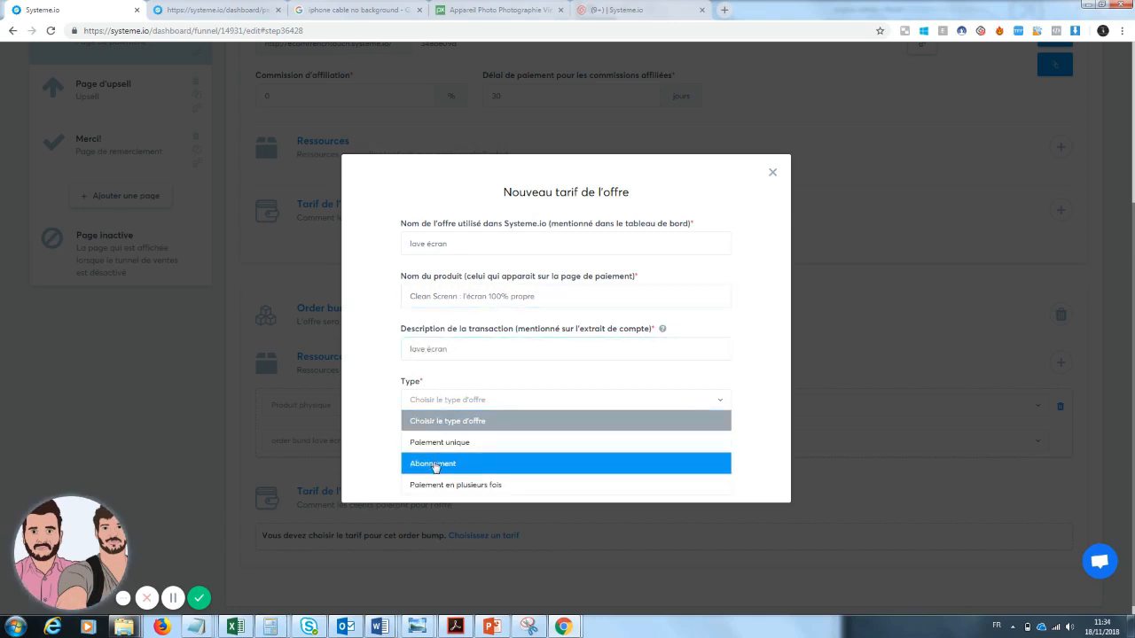
left_click(446, 441)
left_click(429, 425)
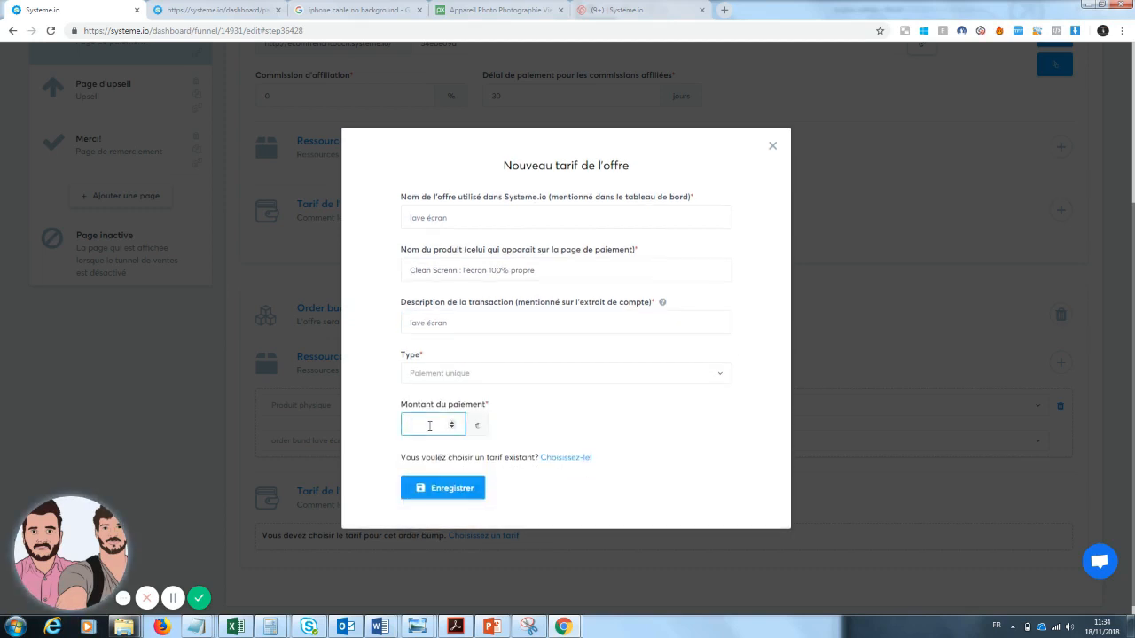
type("10")
left_click(441, 486)
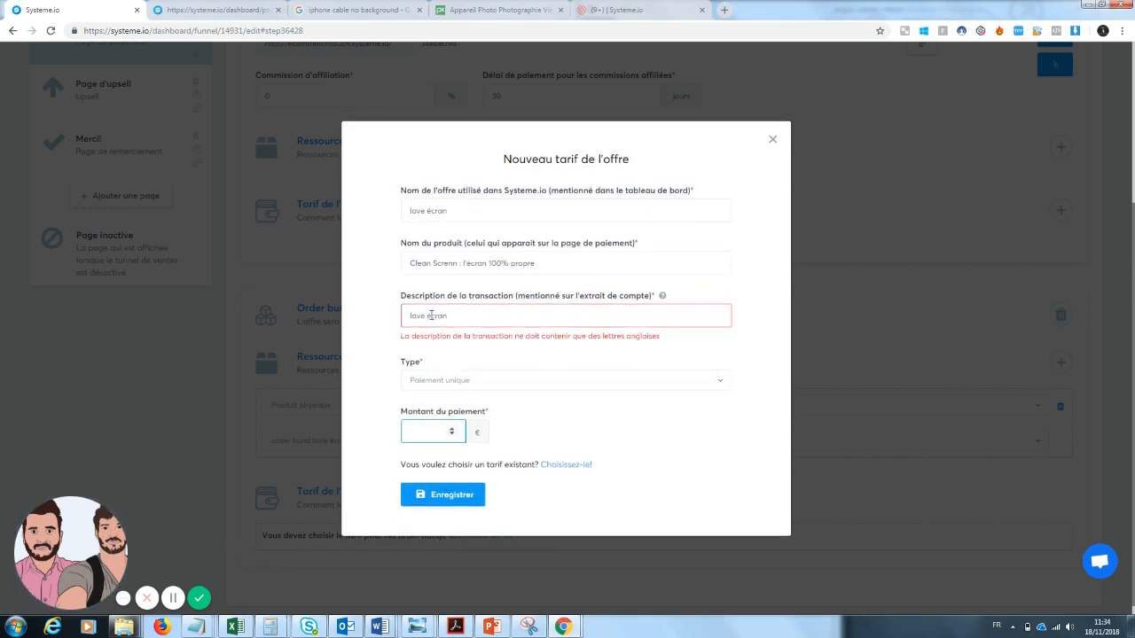
left_click(457, 494)
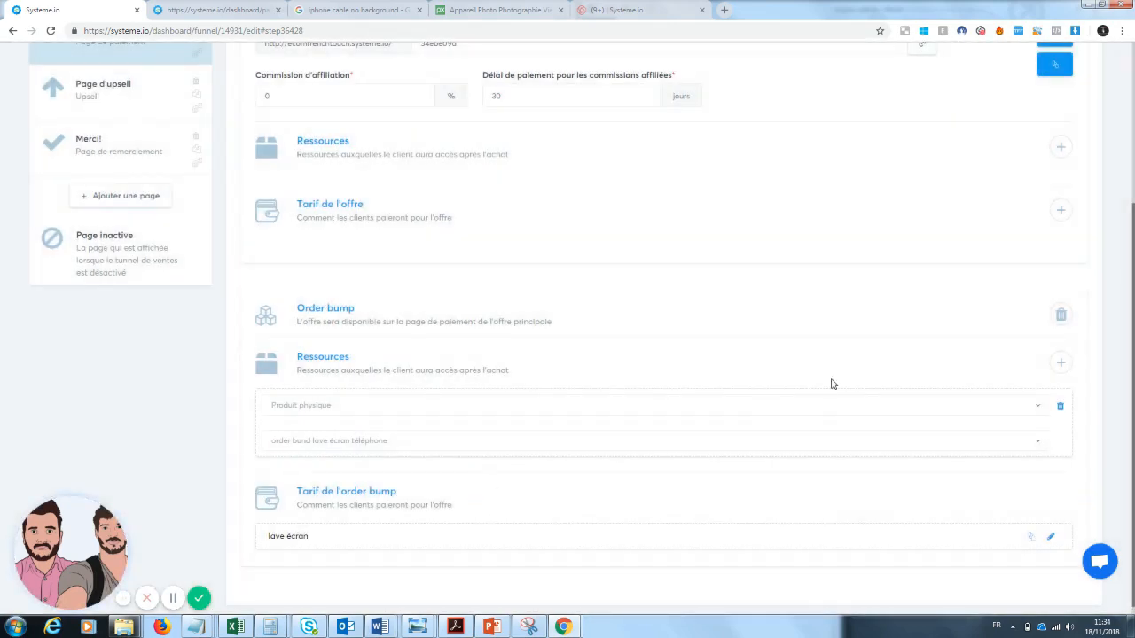
Save the payment page step and preview the published page, looking over its form, product and payment sections
scroll(1095, 393, "up", 3)
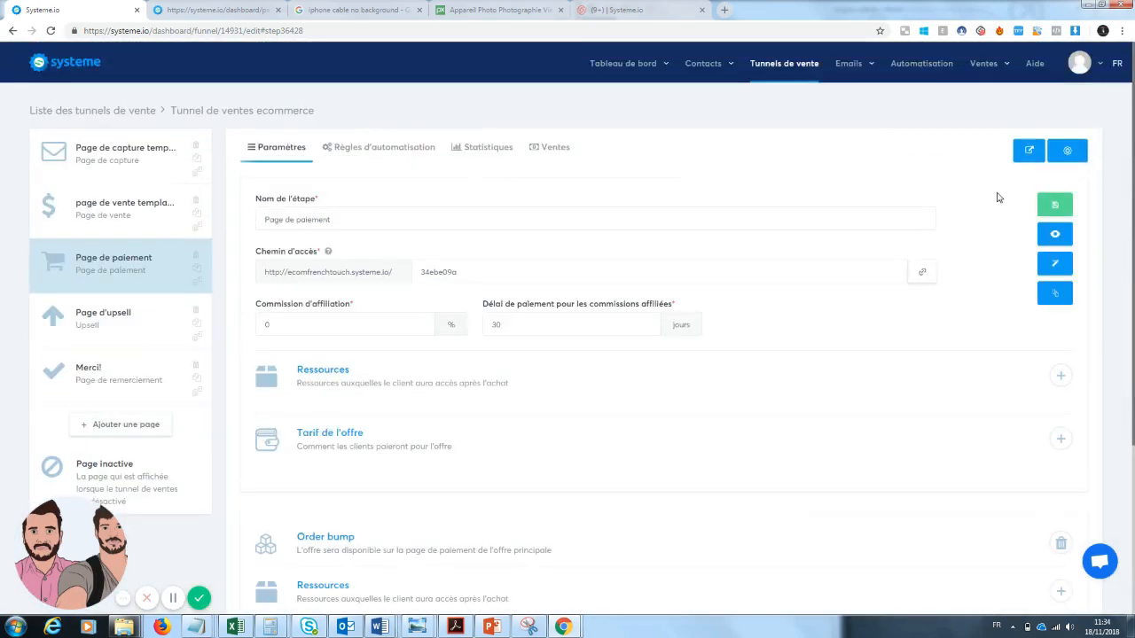
left_click(1054, 204)
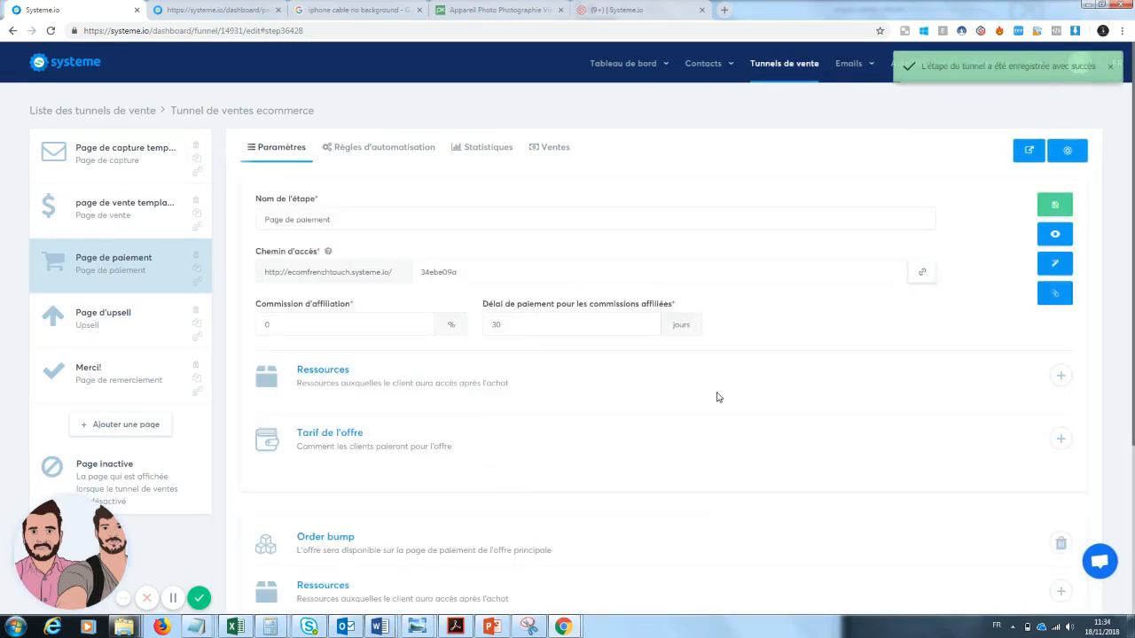
left_click(1055, 234)
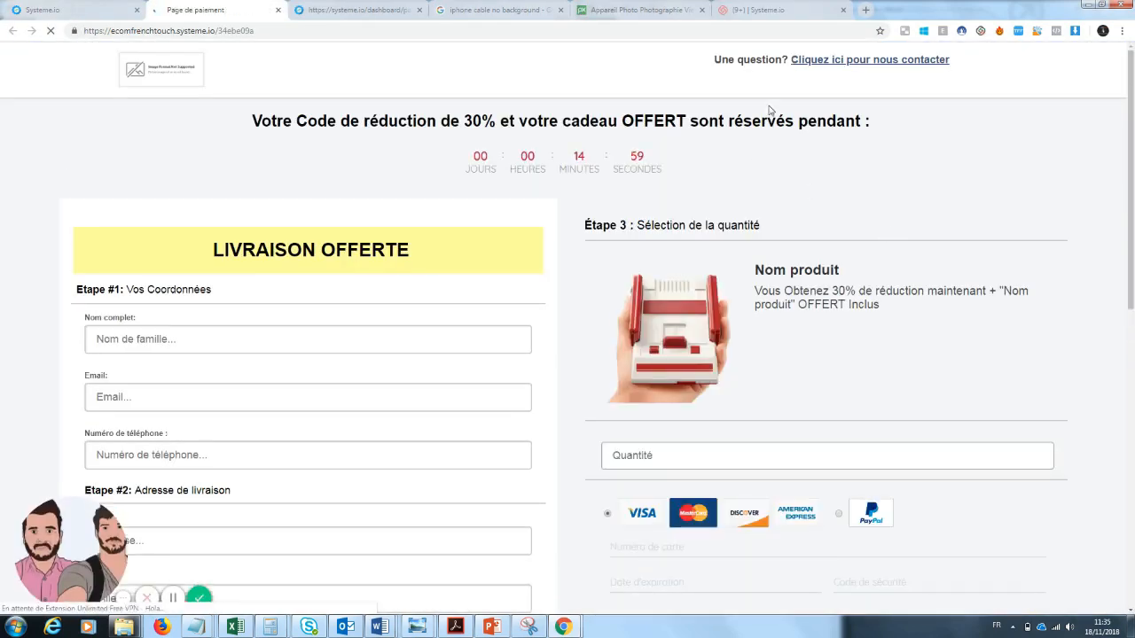
left_click_drag(1133, 126, 1133, 166)
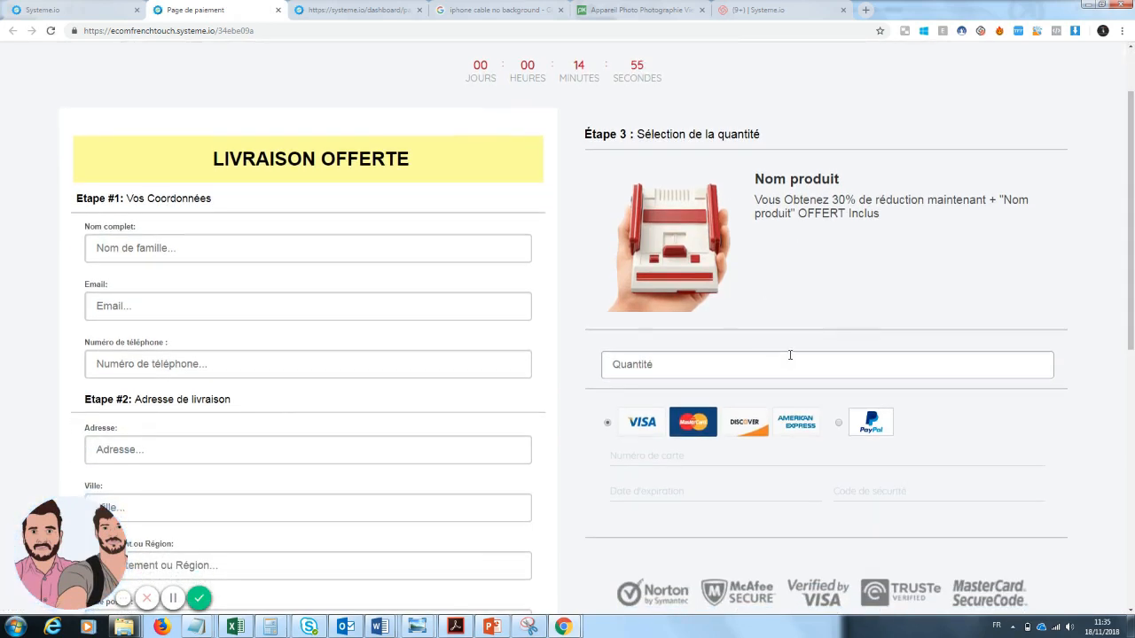
left_click_drag(1132, 316, 1132, 270)
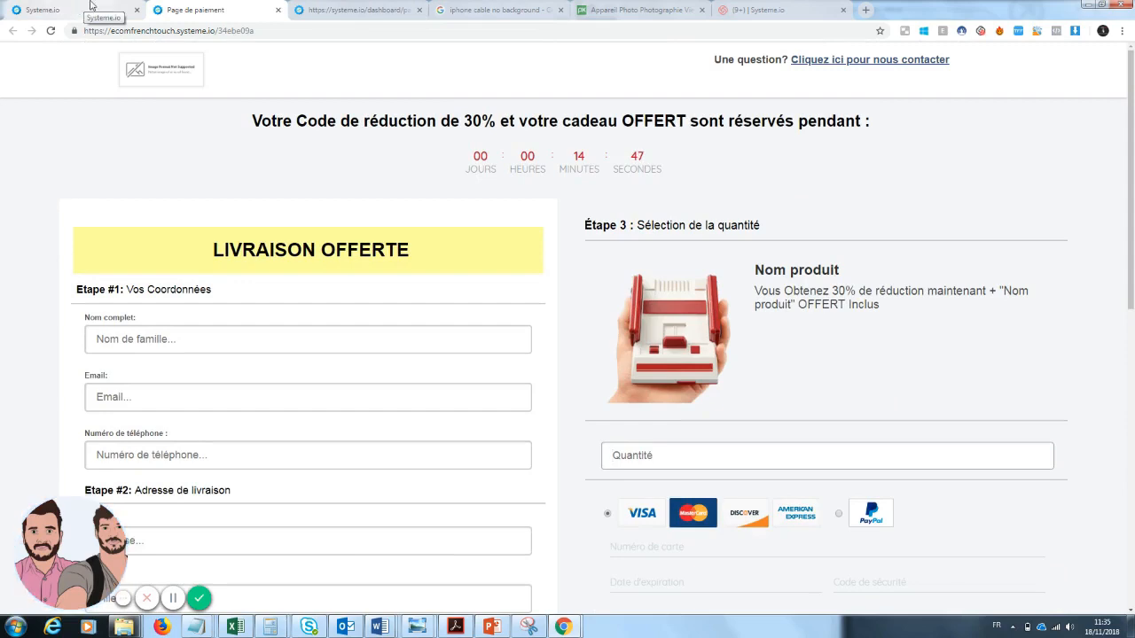
Open the payment page in the page editor and remove "et votre cadeau OFFERT" from the headline above the countdown
left_click(78, 9)
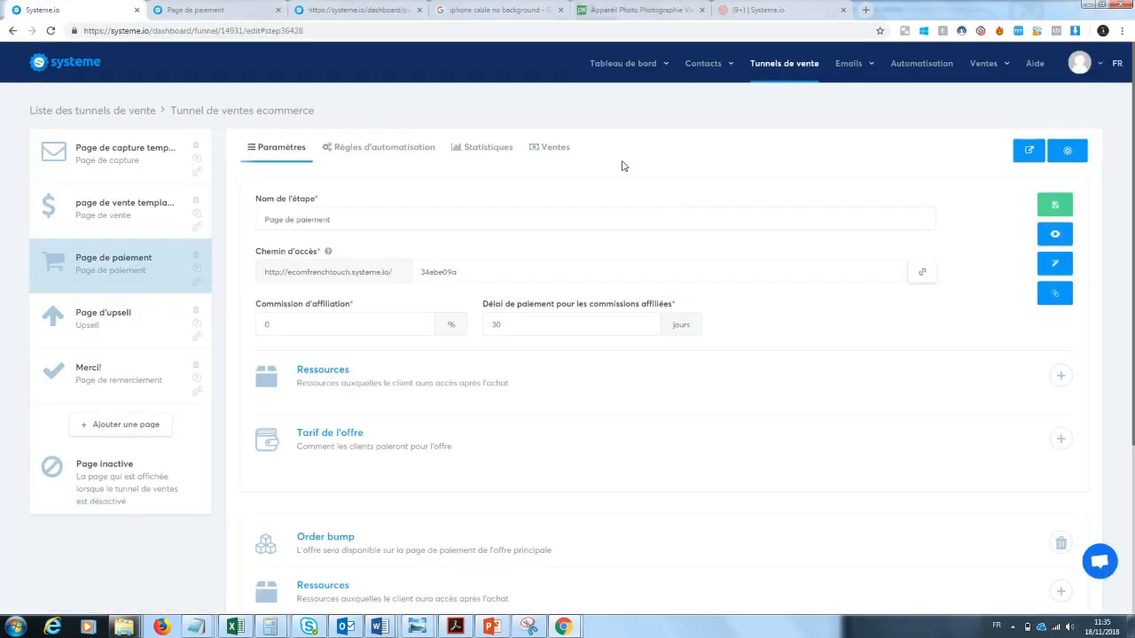
left_click(1064, 270)
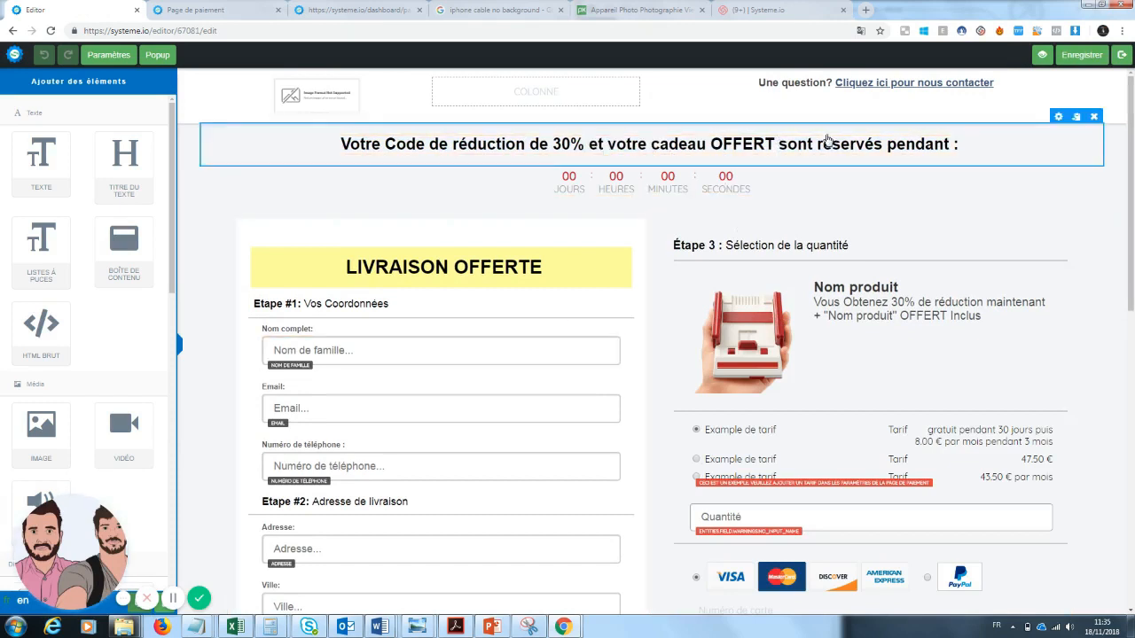
left_click(827, 142)
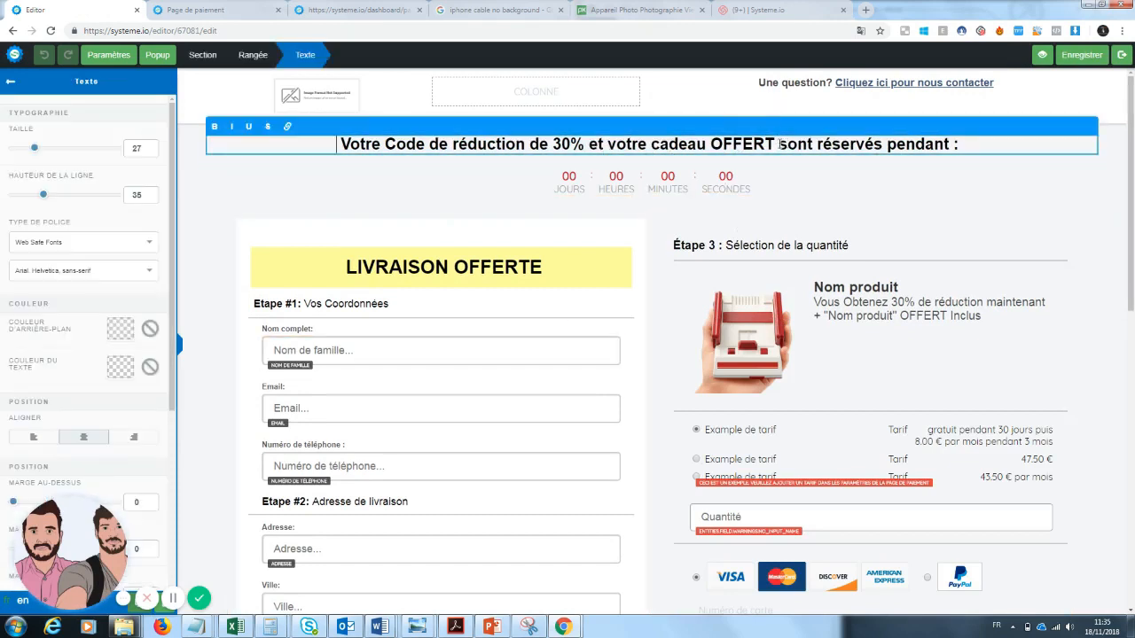
left_click_drag(781, 143, 618, 143)
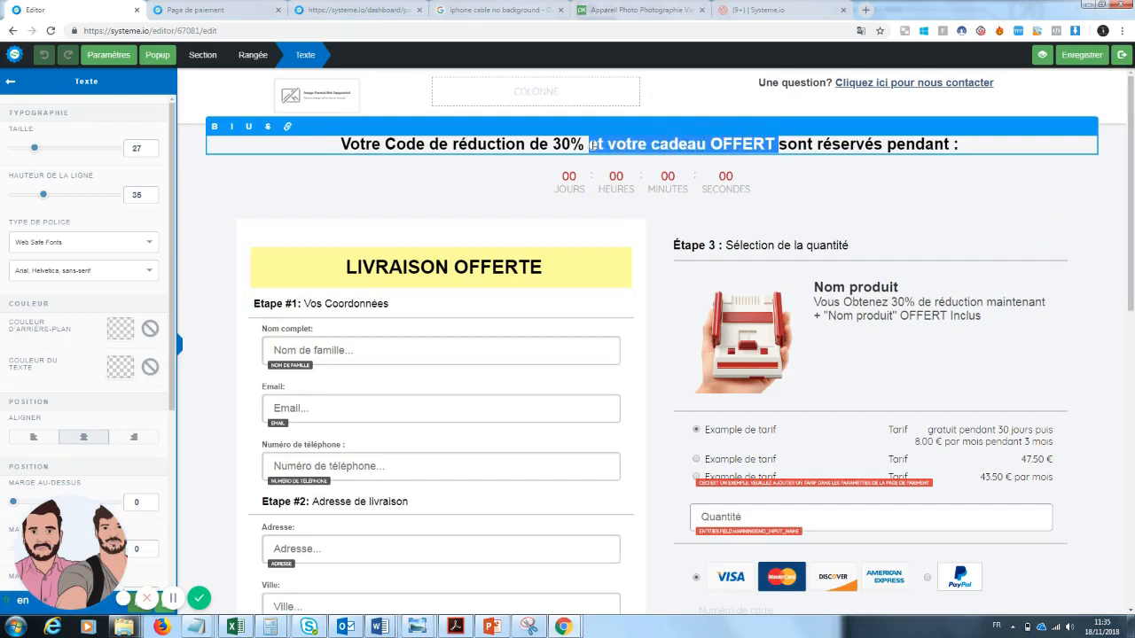
key("BackSpace")
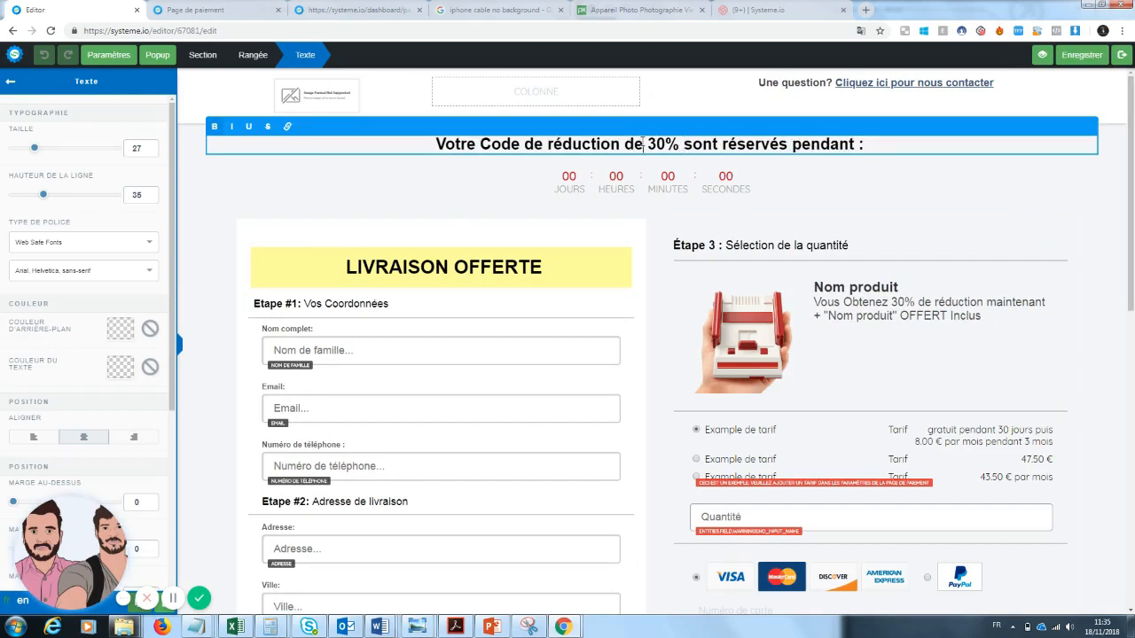
key("BackSpace")
key("BackSpace")
type("de")
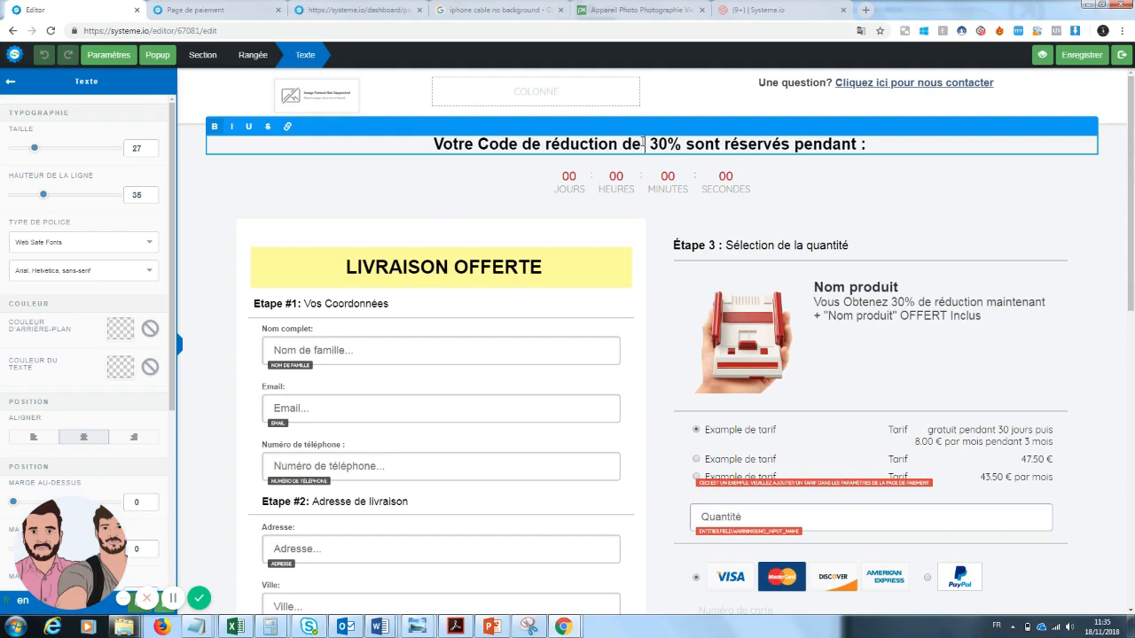
Change "sont réservés" to the singular "est réservé" in the discount headline
double_click(701, 144)
type("est")
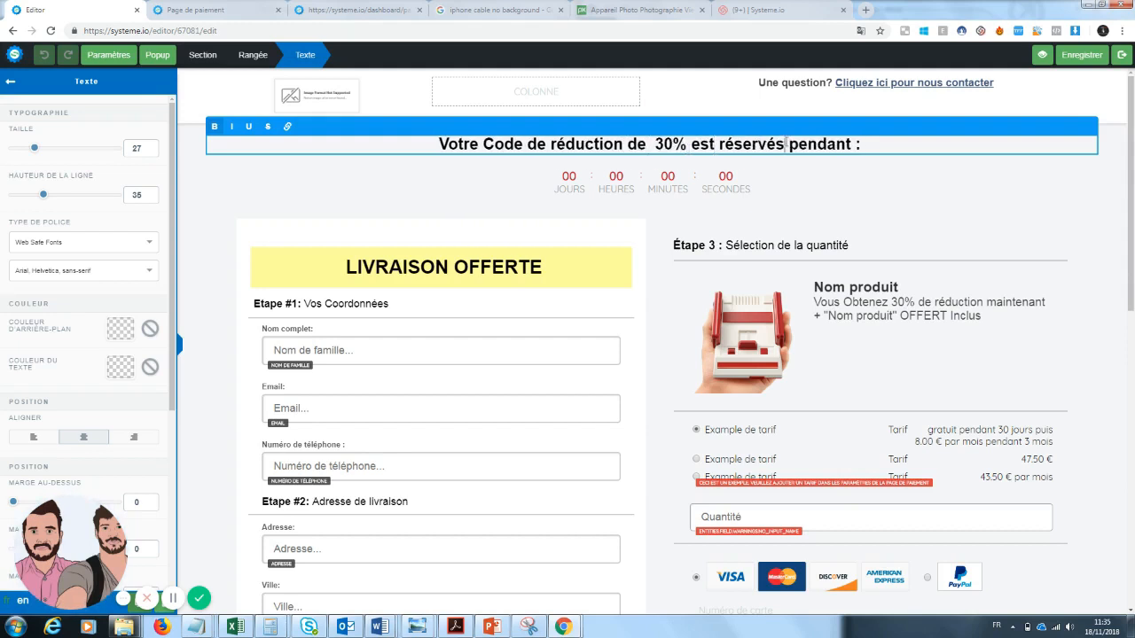
key("BackSpace")
left_click(957, 239)
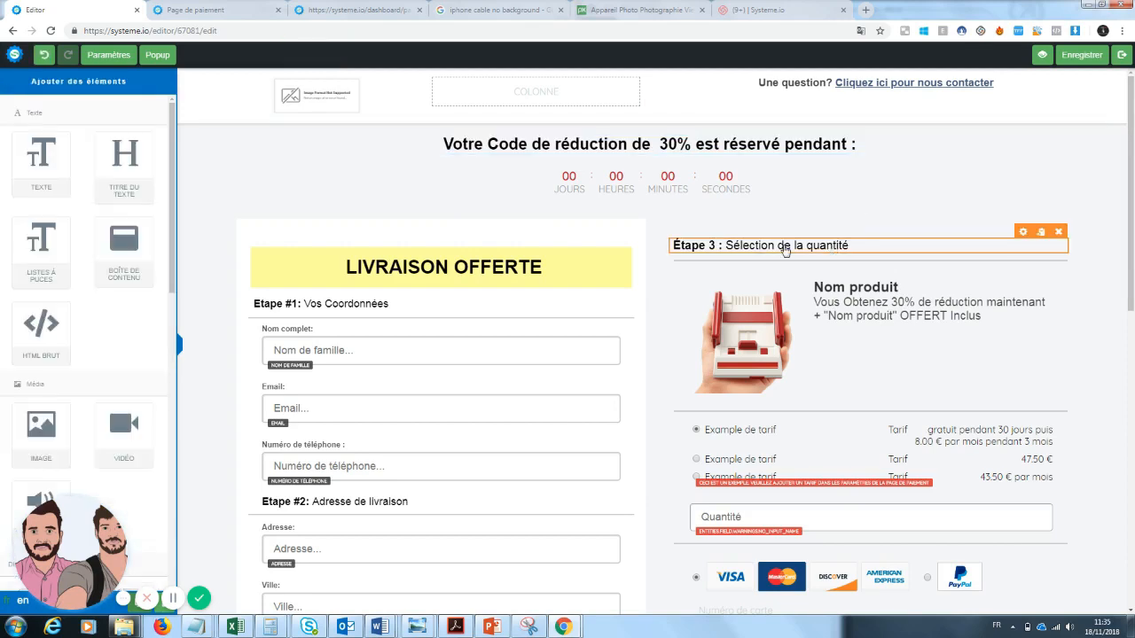
Renumber the "Sélection de la quantité" heading as "Étape 2"
scroll(957, 239, "down", 1)
left_click_drag(1134, 194, 1122, 227)
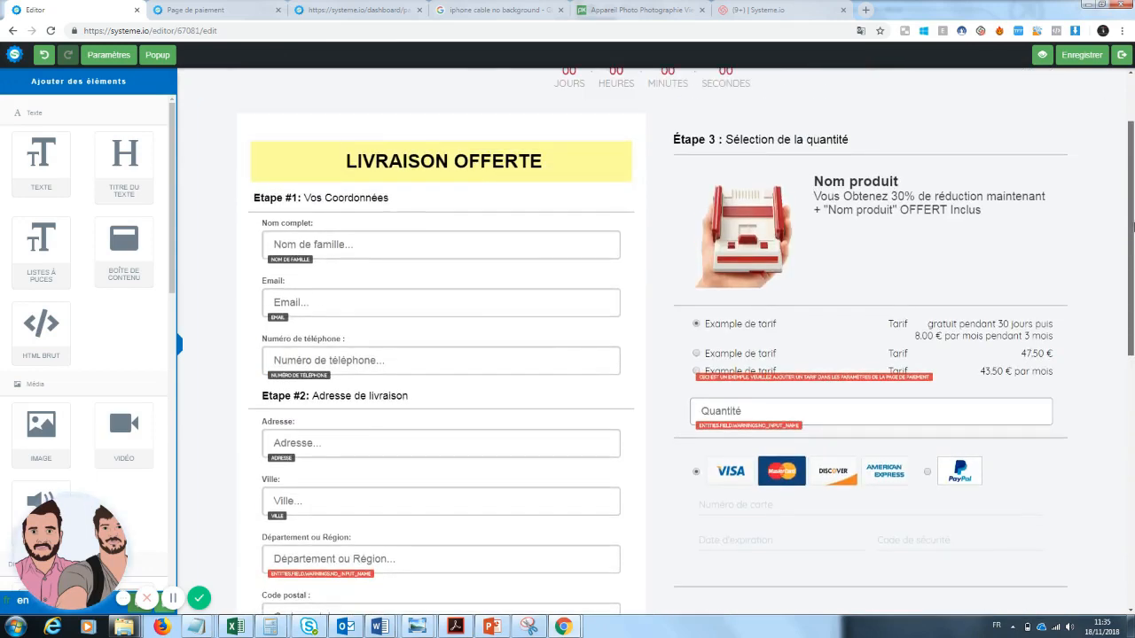
left_click(713, 142)
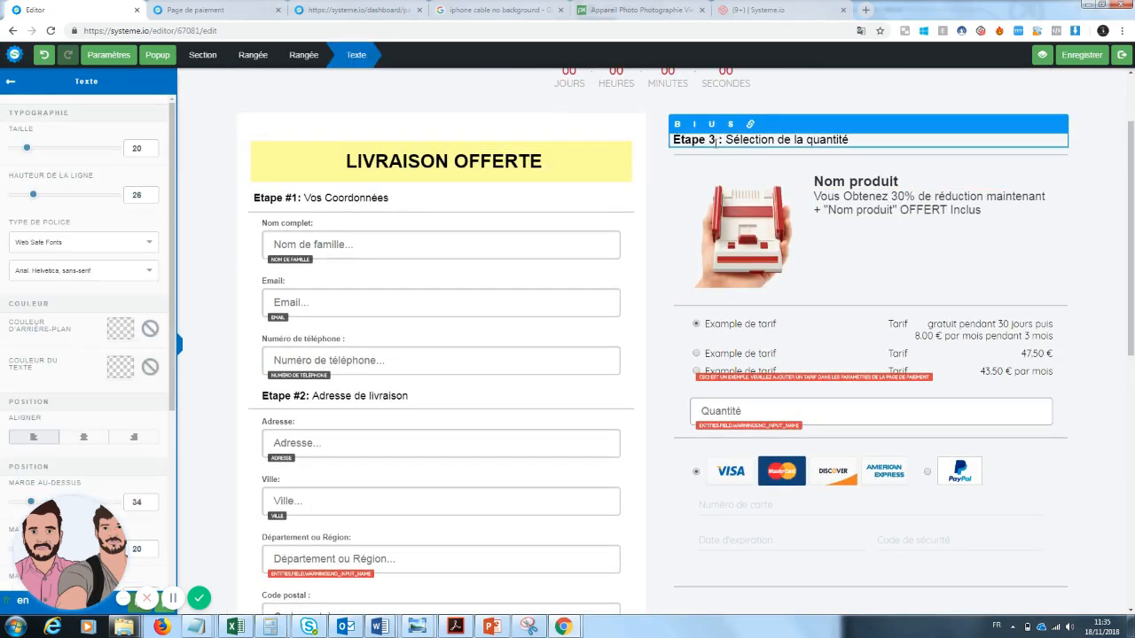
key("BackSpace")
type("2")
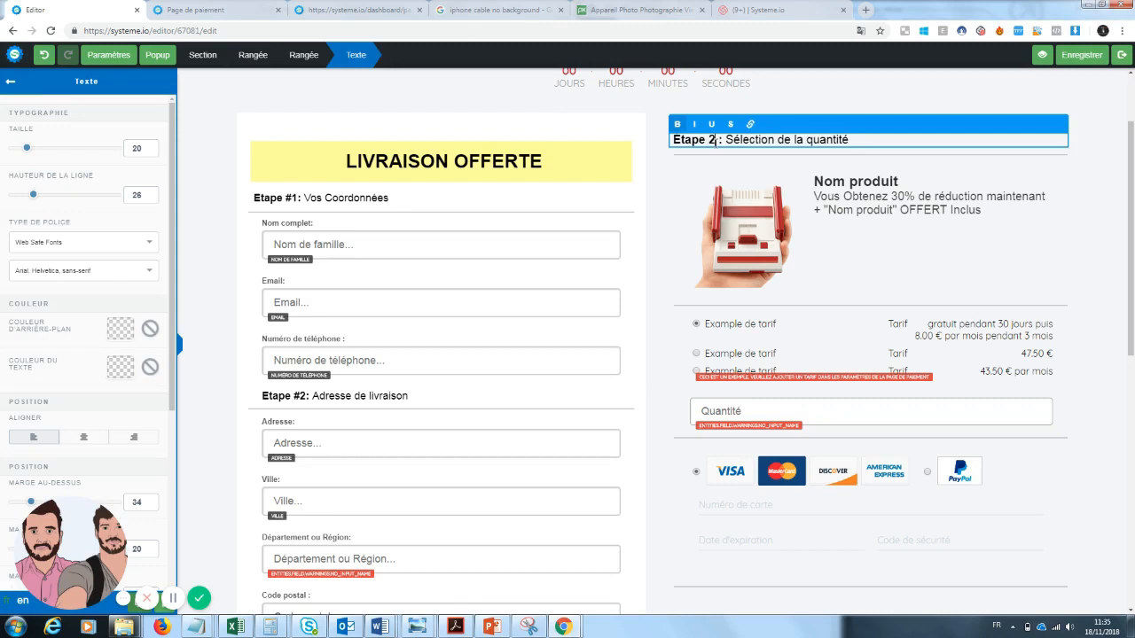
left_click(921, 271)
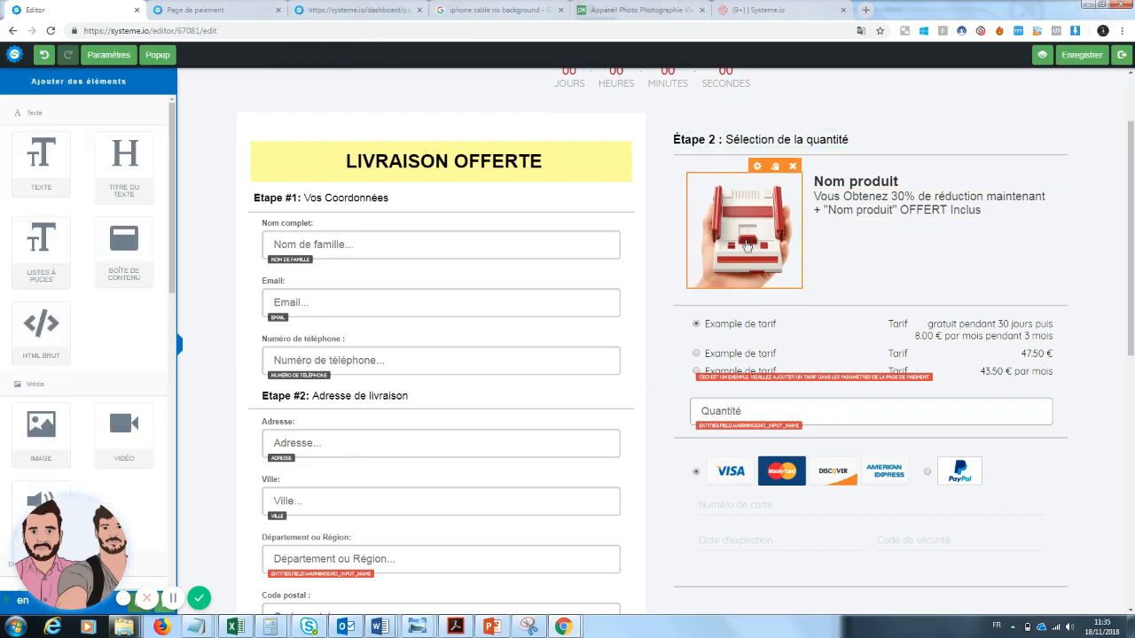
Replace the product image beside "Nom produit" with the uploaded smartphone lens picture whose file name starts with "tech-worlds-strongest-smartphone-lens"
left_click(756, 167)
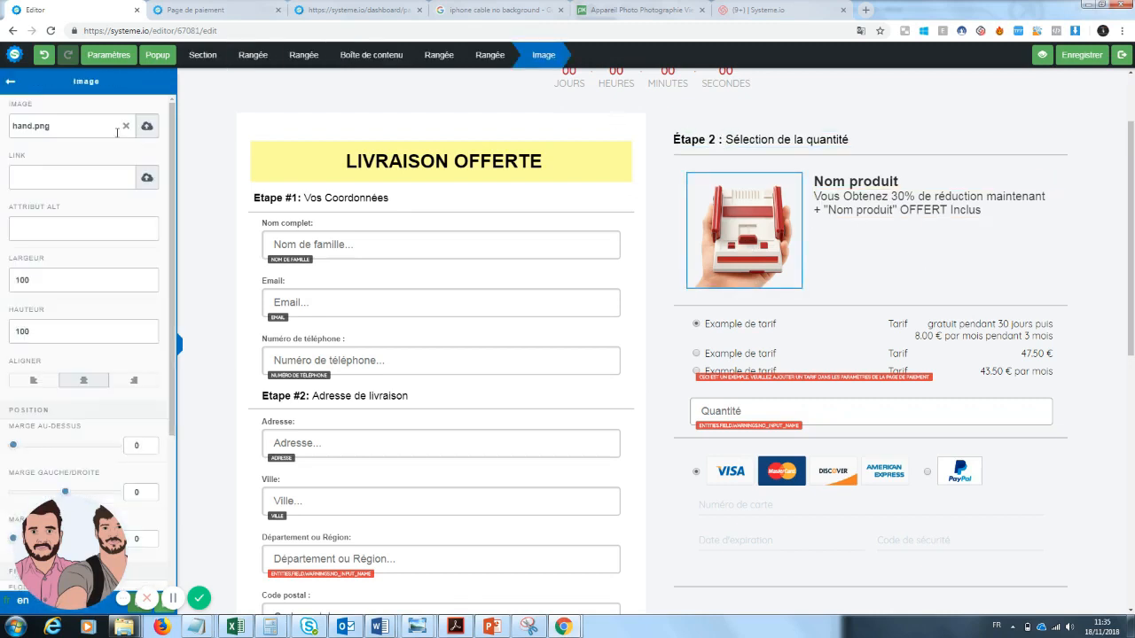
left_click(145, 132)
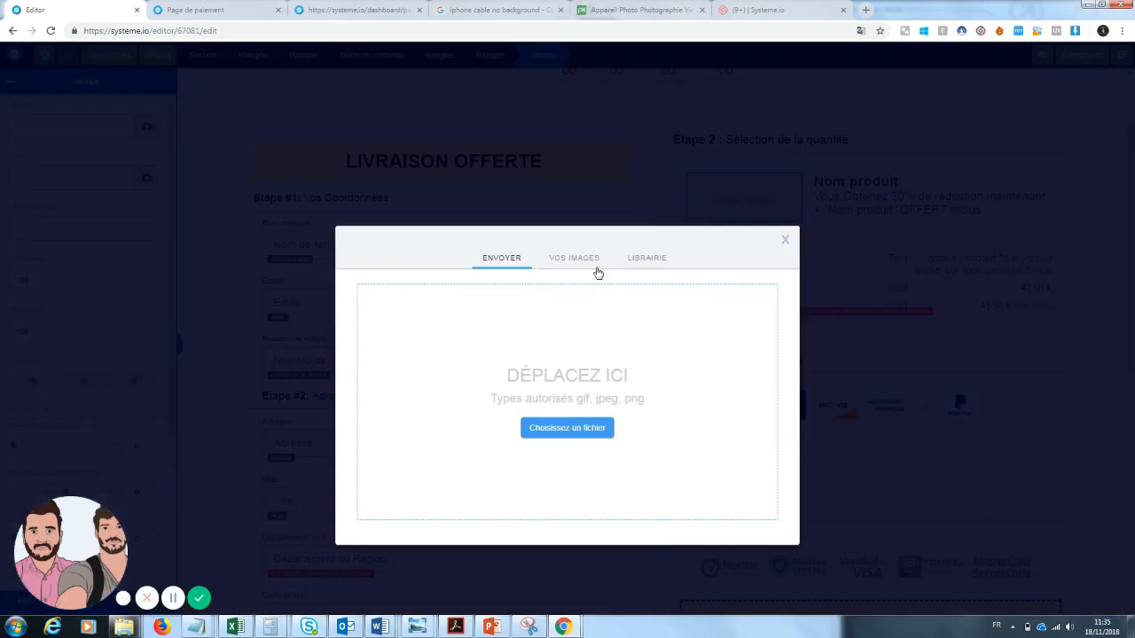
left_click(596, 268)
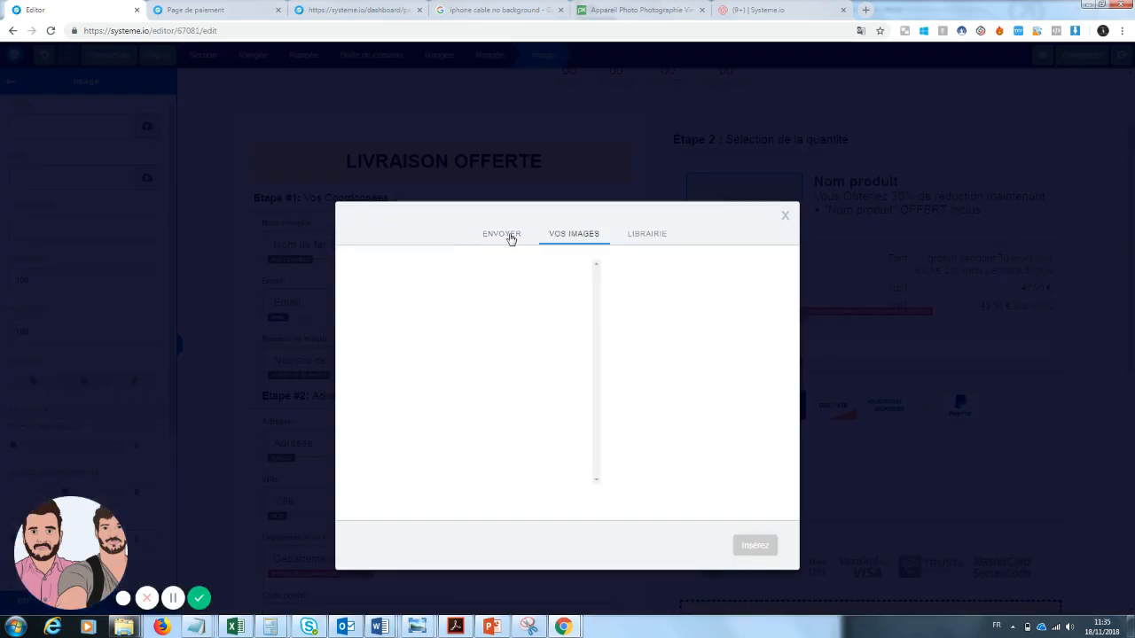
left_click(644, 236)
left_click(581, 233)
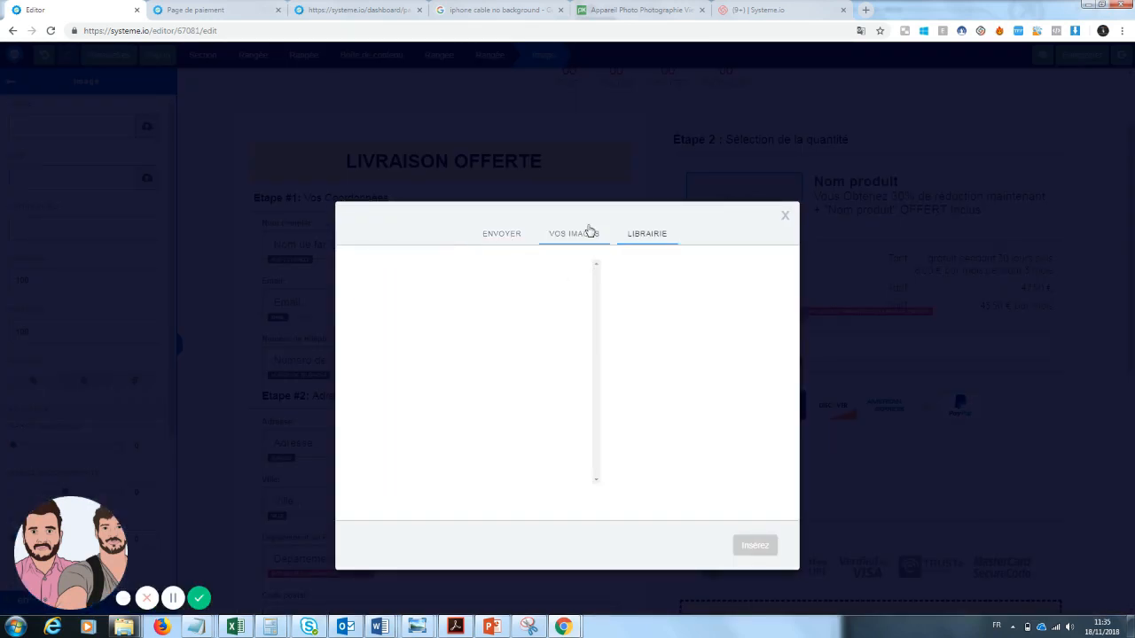
left_click(501, 236)
left_click(585, 234)
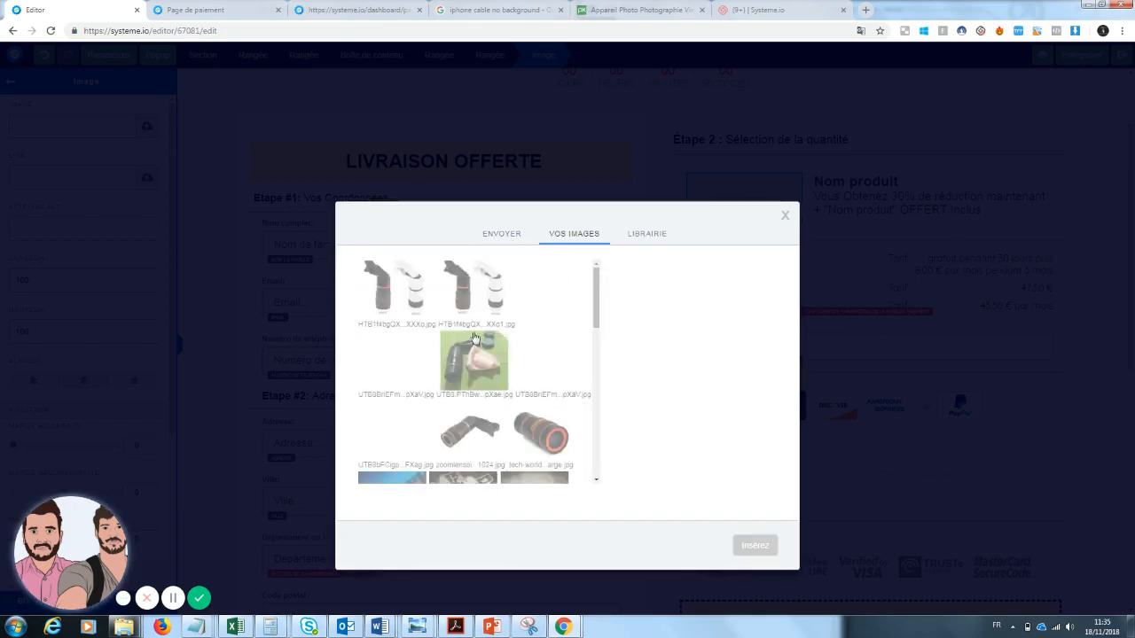
left_click(541, 433)
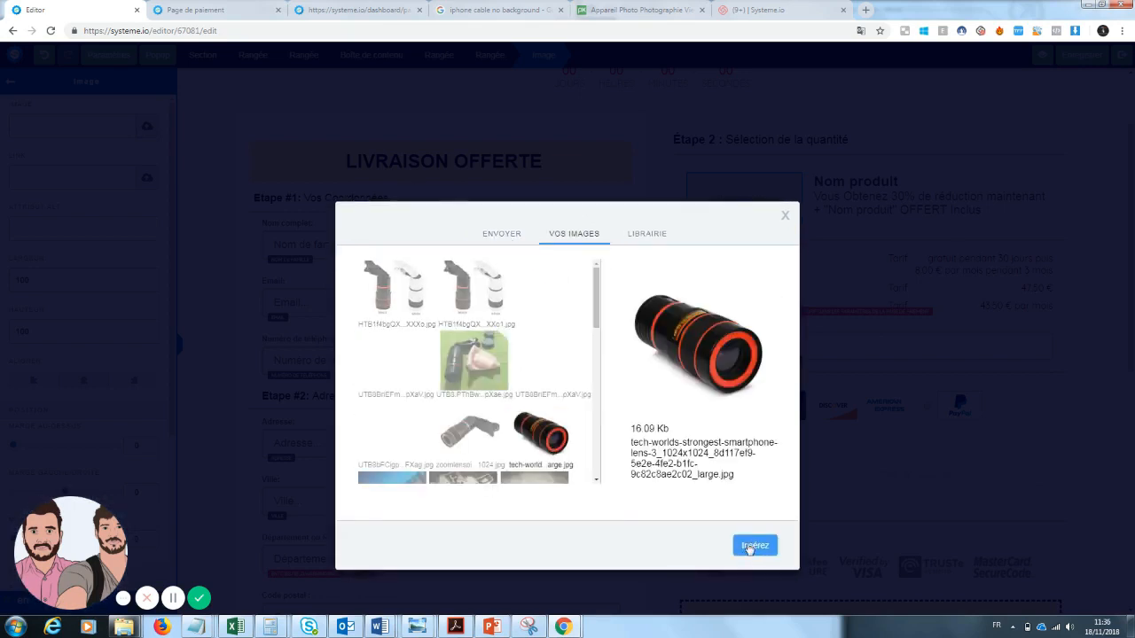
left_click(753, 546)
left_click(890, 225)
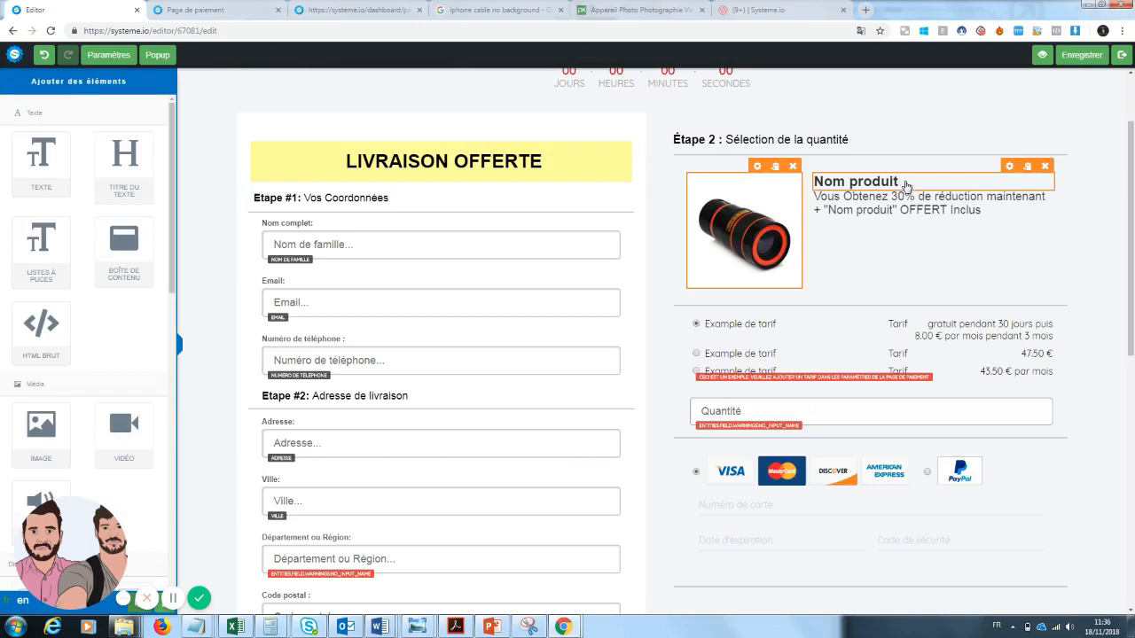
Change the "Nom produit" heading beside the product image to "Zoom Pro"
left_click(905, 184)
left_click_drag(903, 183, 815, 183)
type("Zoo")
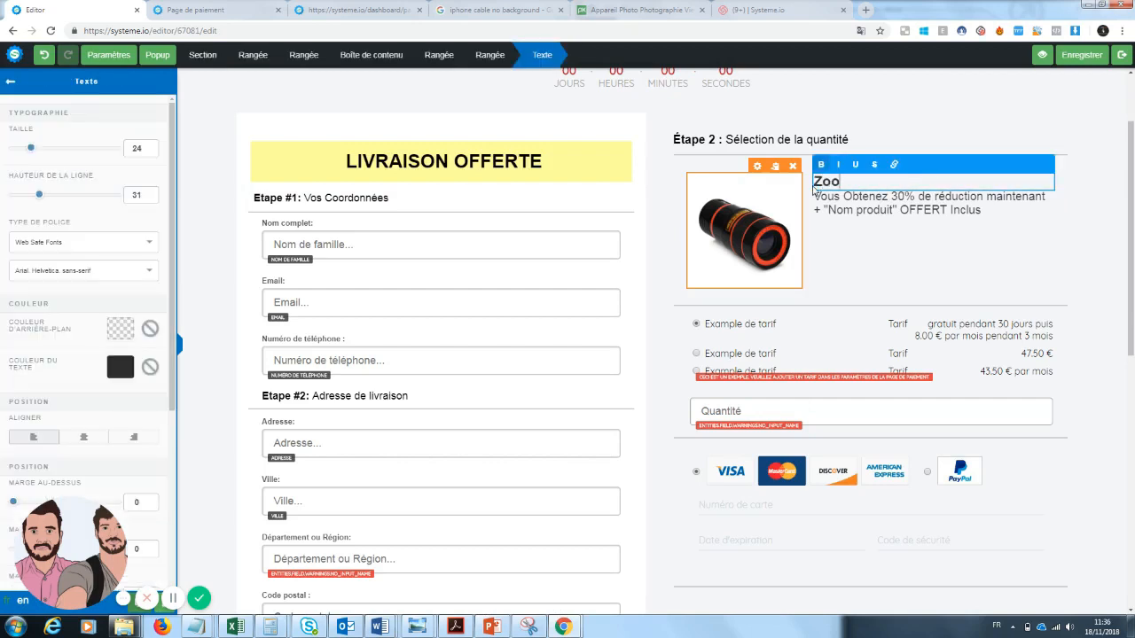
type("m Pro")
left_click(878, 222)
Replace '"Nom produit" OFFERT Inclus' in the product description with "une garantie de 30 jours"
left_click(993, 209)
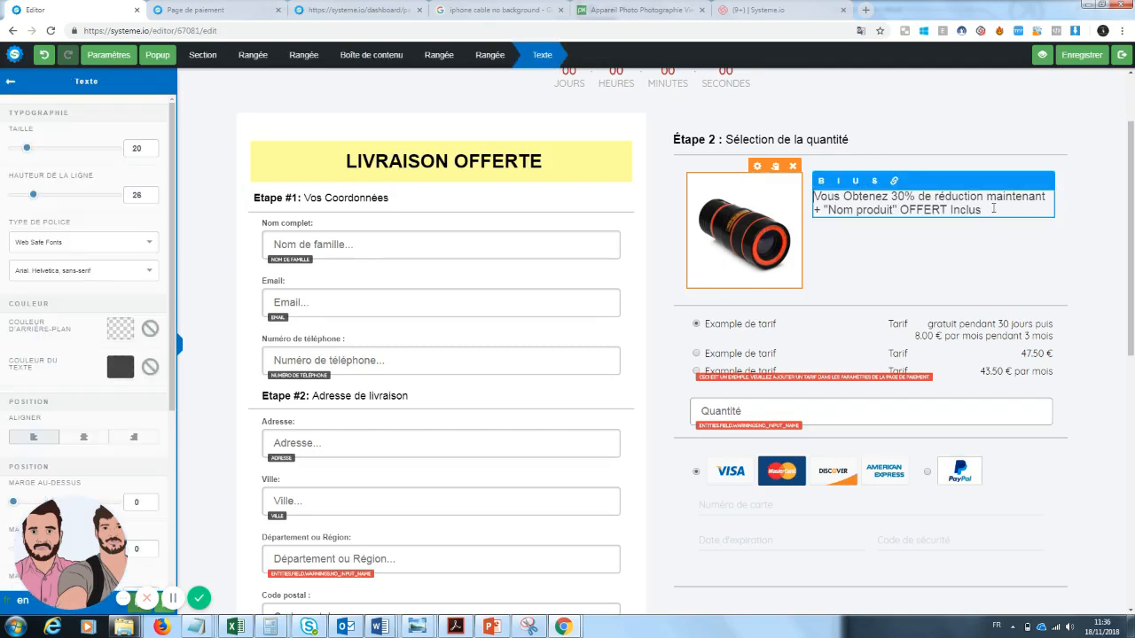
left_click_drag(993, 210, 827, 211)
key("BackSpace")
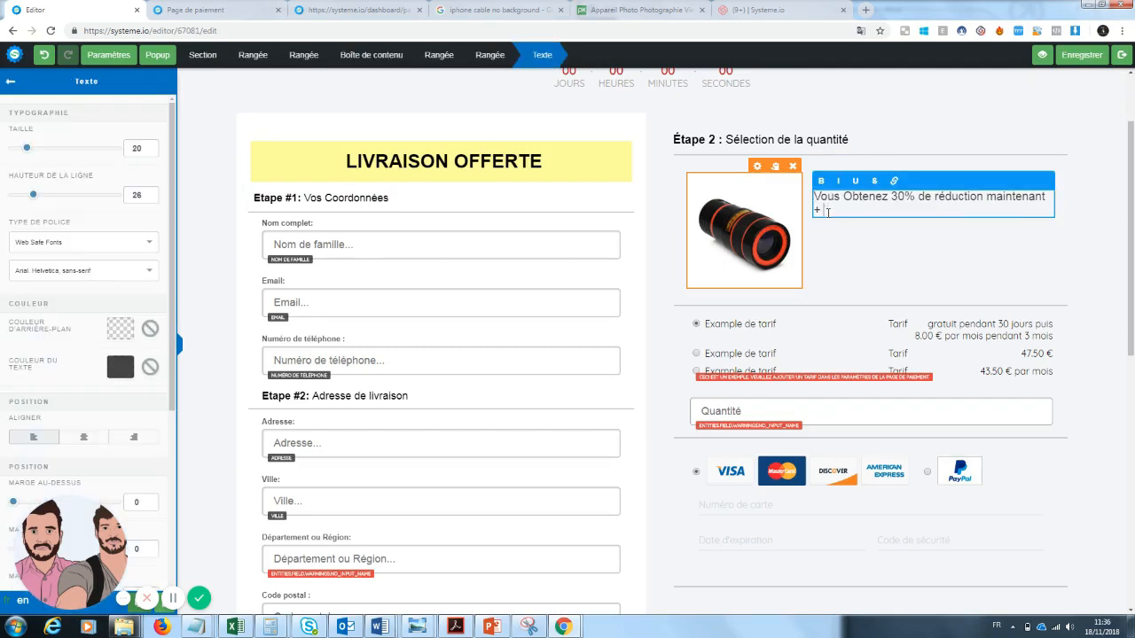
type("une garantie de 30 jours")
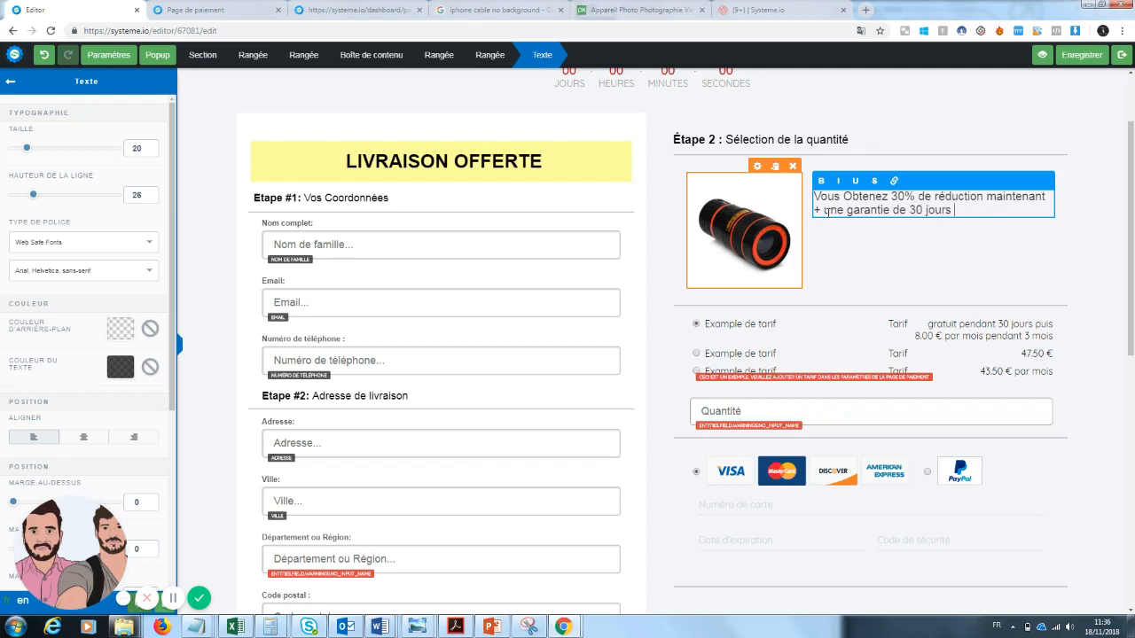
left_click(876, 279)
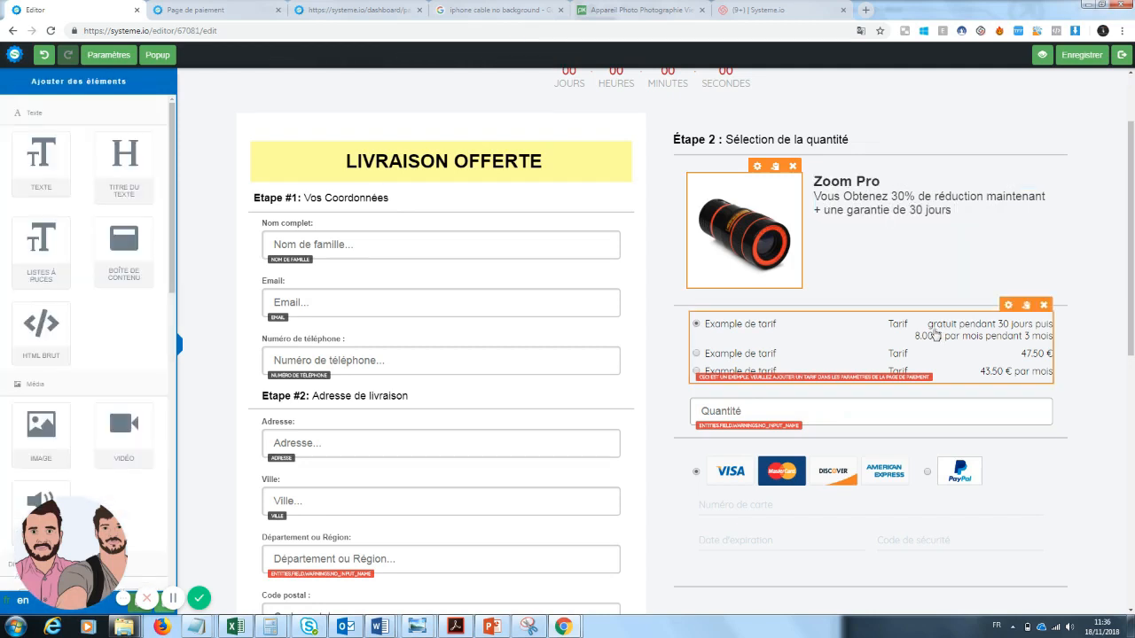
Check the data types offered for the "Quantité" form field and delete that field from below the price options
scroll(931, 332, "down", 1)
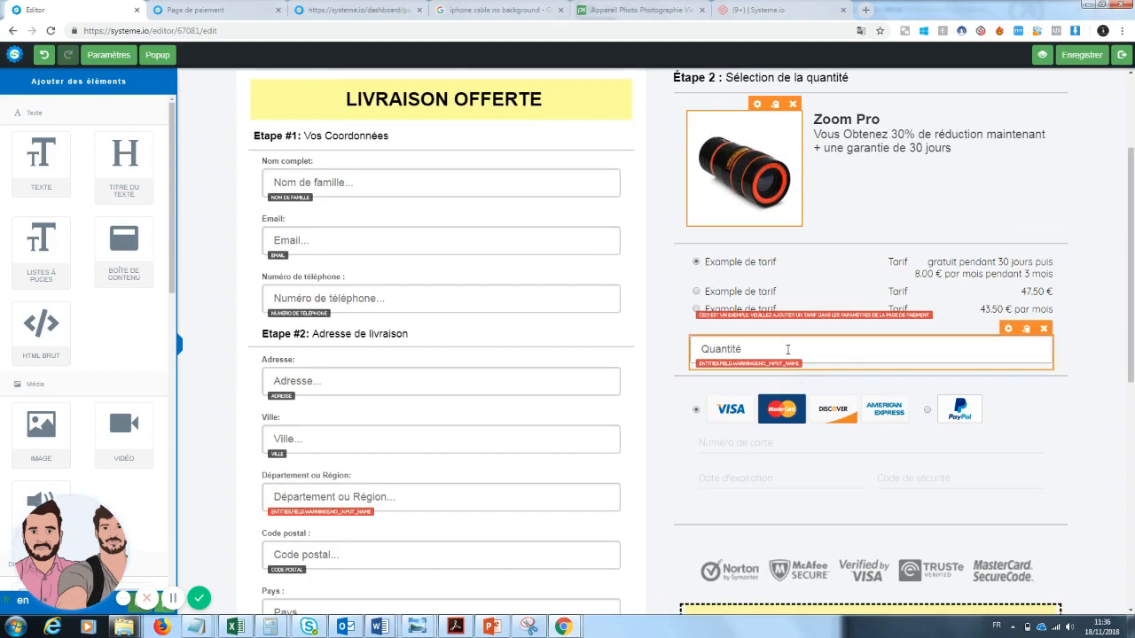
left_click(787, 351)
left_click(110, 129)
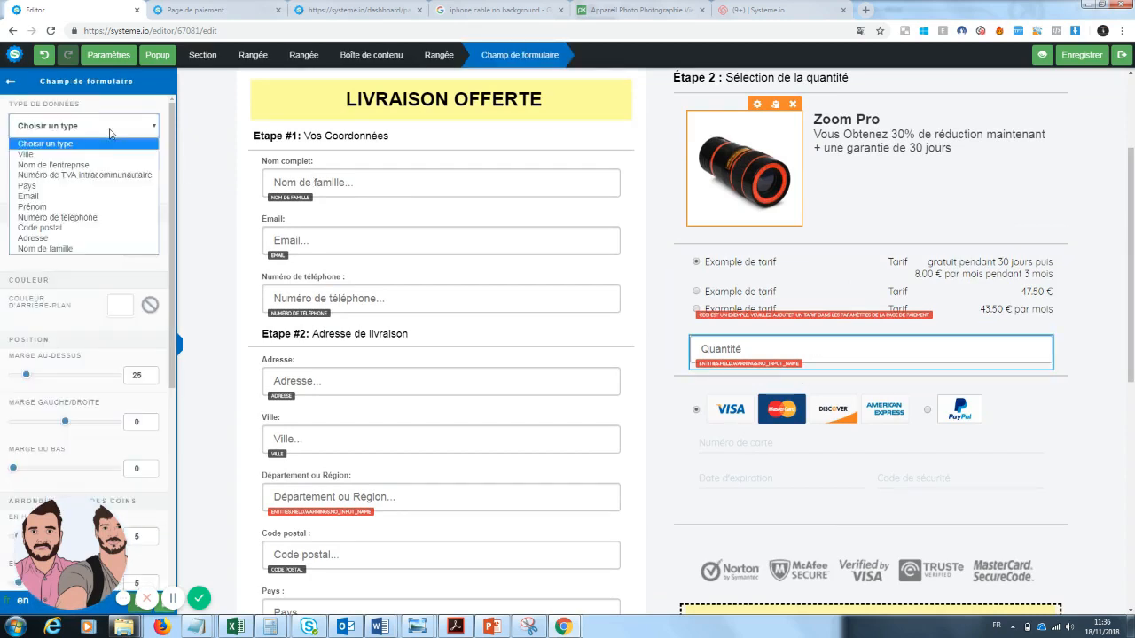
left_click(110, 133)
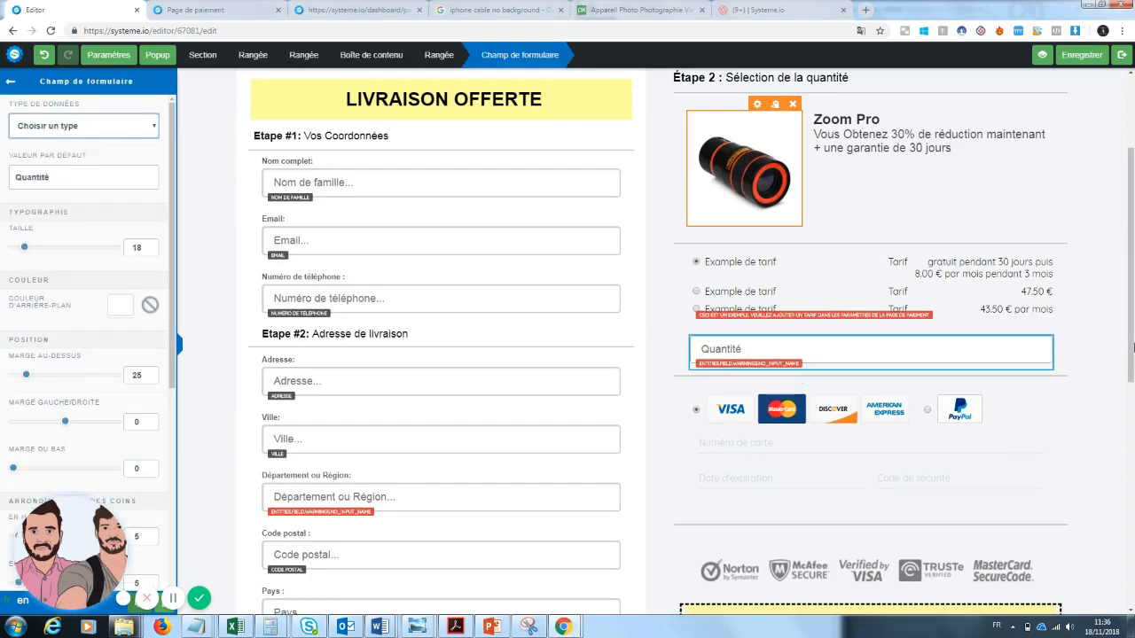
left_click(1113, 353)
scroll(1108, 351, "down", 1)
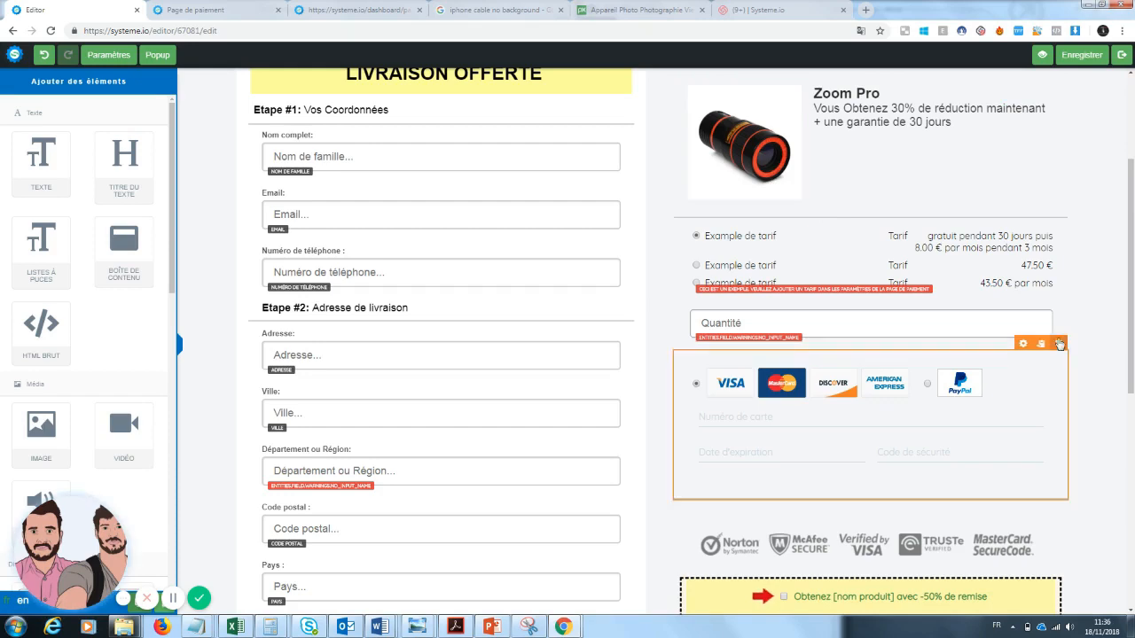
left_click(1043, 303)
left_click(618, 98)
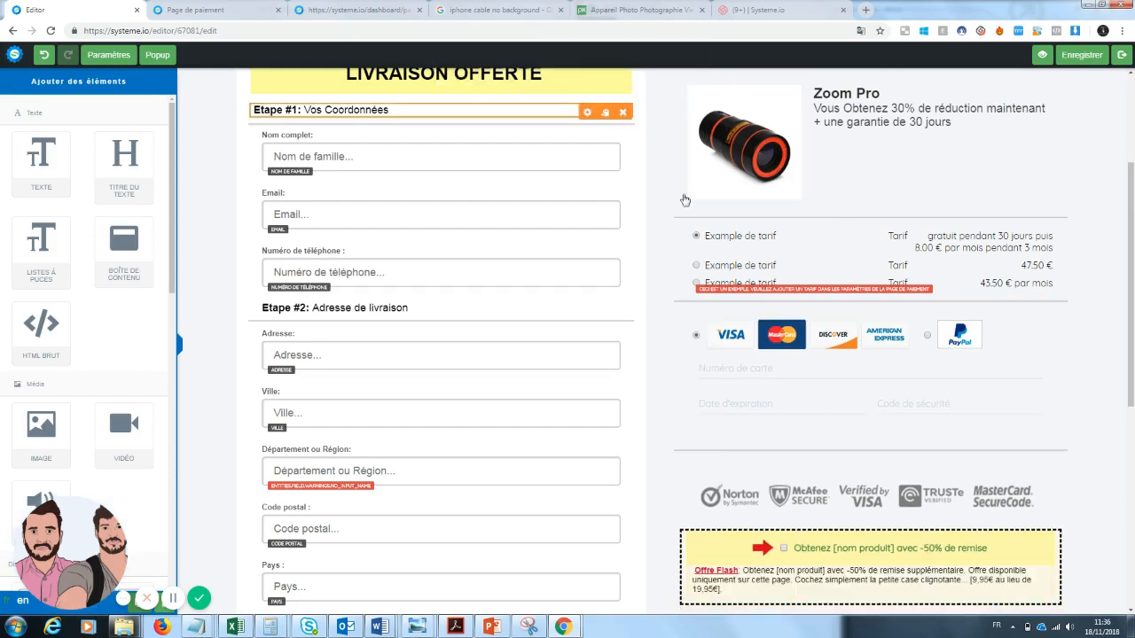
Replace the order bump's name with "Obtenez le screen clean pour un écran propre"
scroll(1132, 359, "down", 1)
scroll(1132, 359, "down", 3)
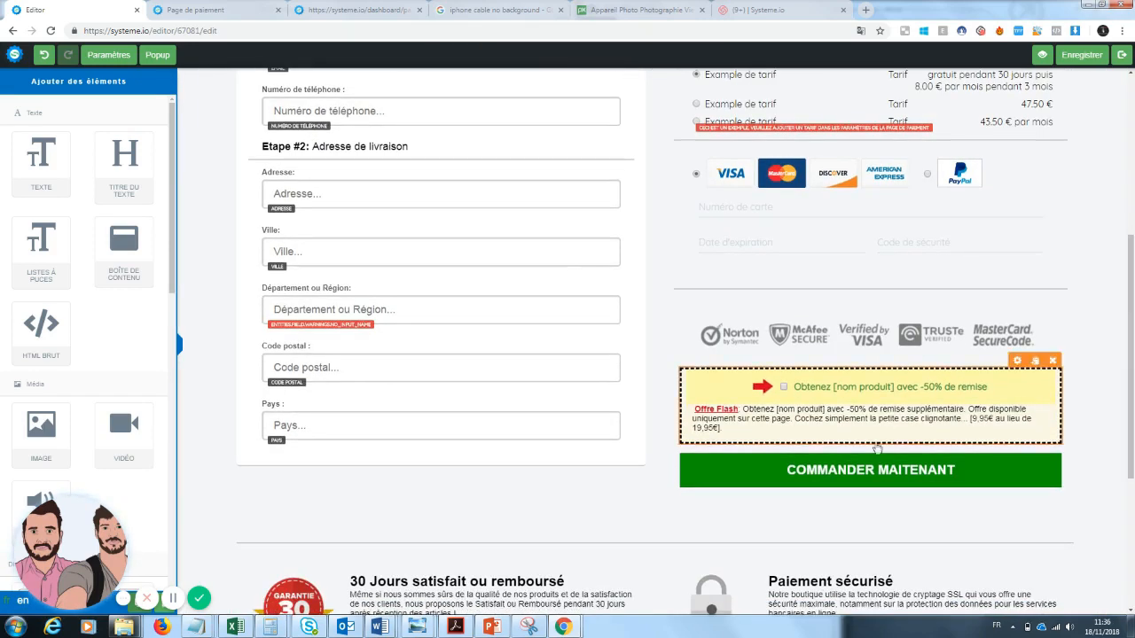
left_click(865, 397)
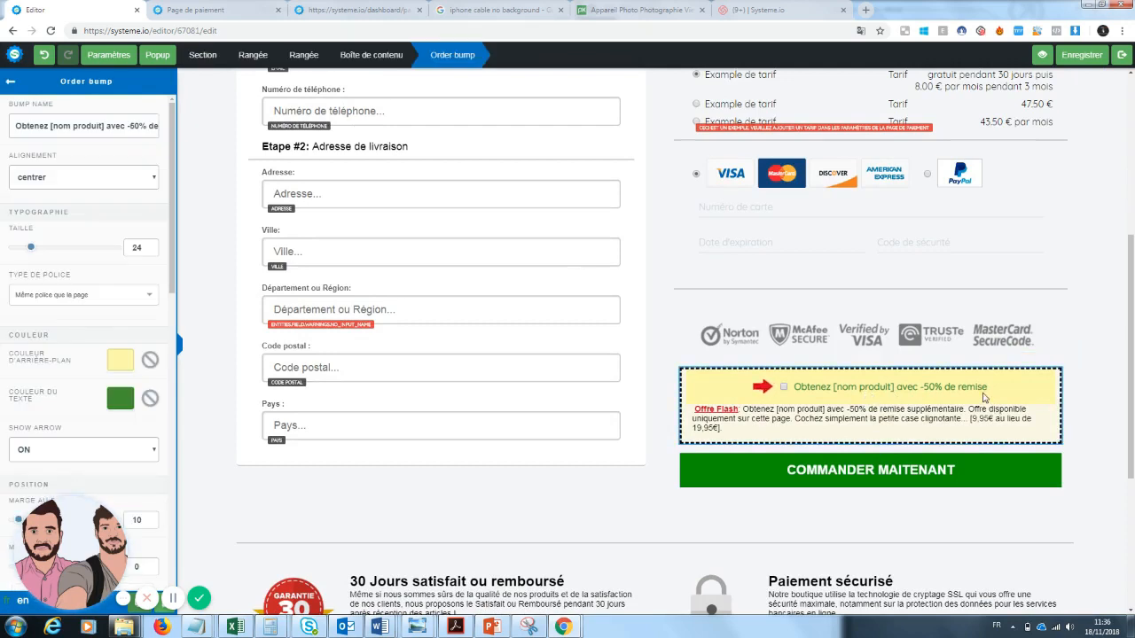
left_click(982, 427)
left_click(954, 386)
left_click(956, 385)
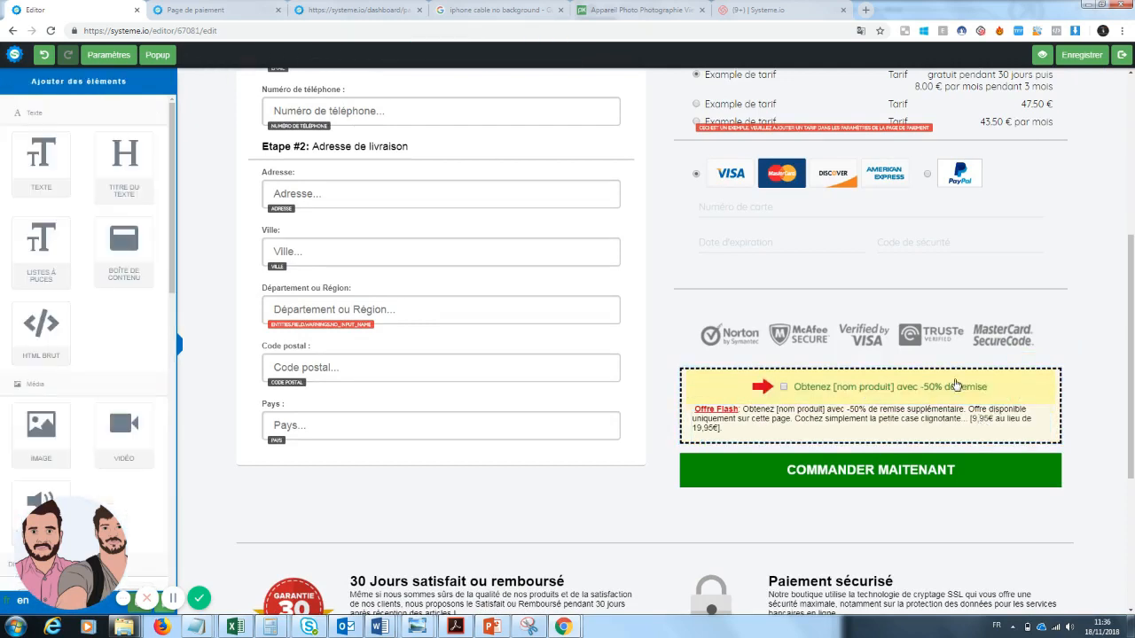
left_click(971, 391)
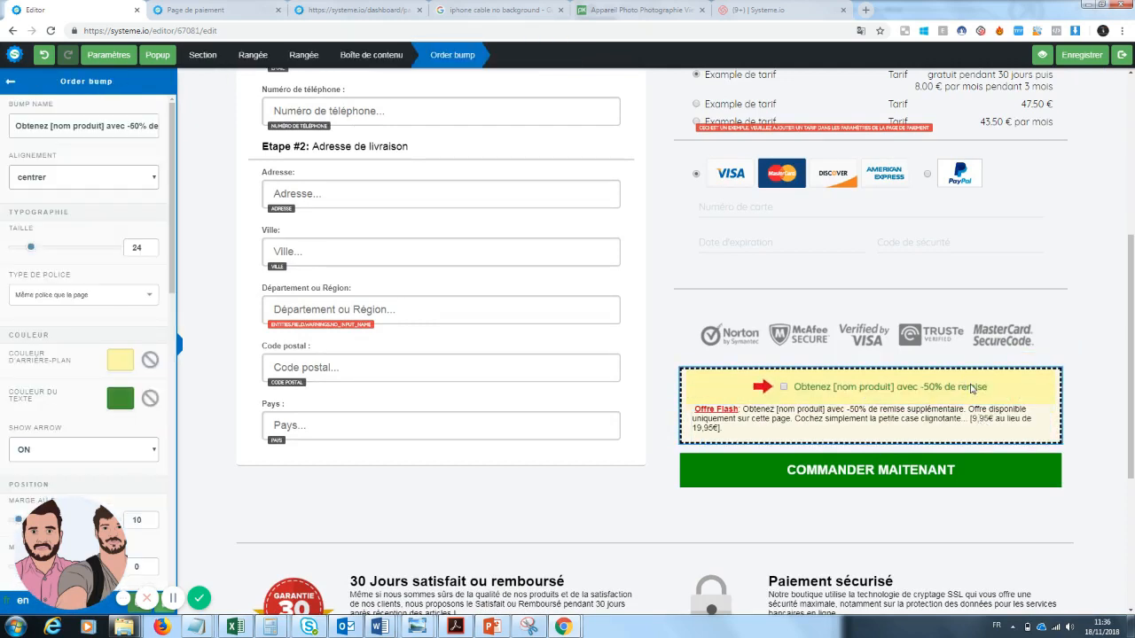
triple_click(22, 125)
type("Obt")
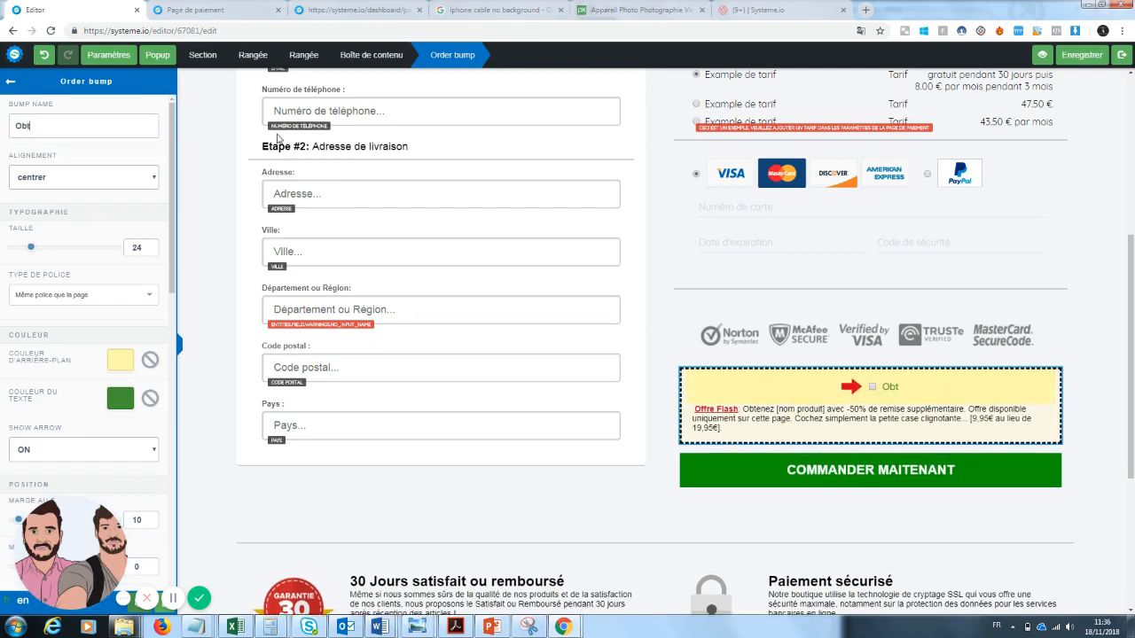
type("enez le screen")
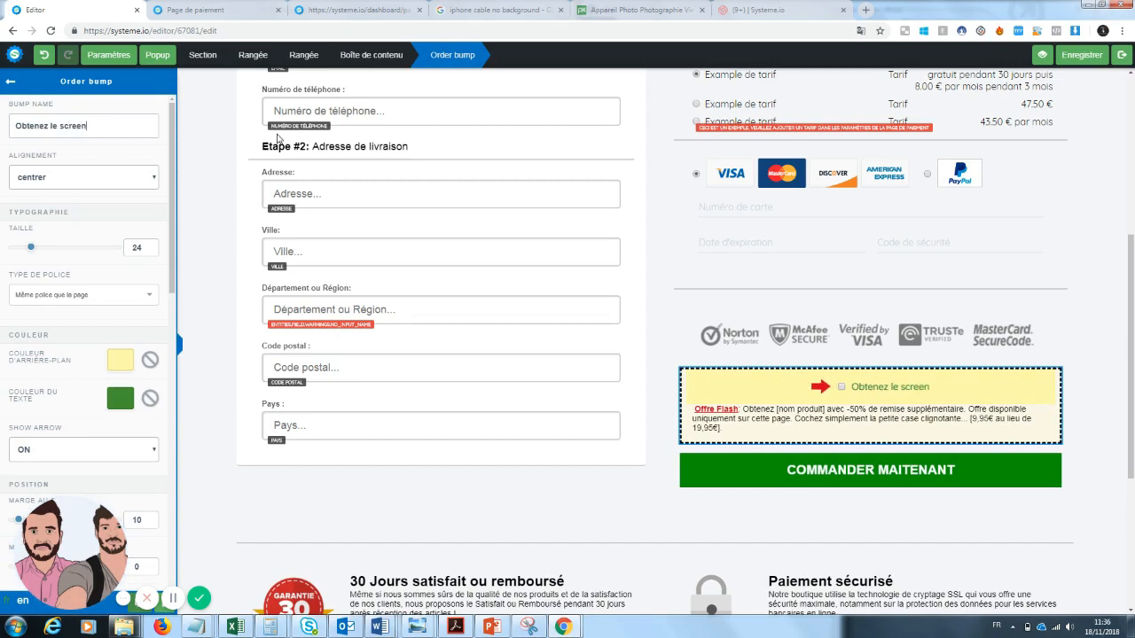
type(" clean")
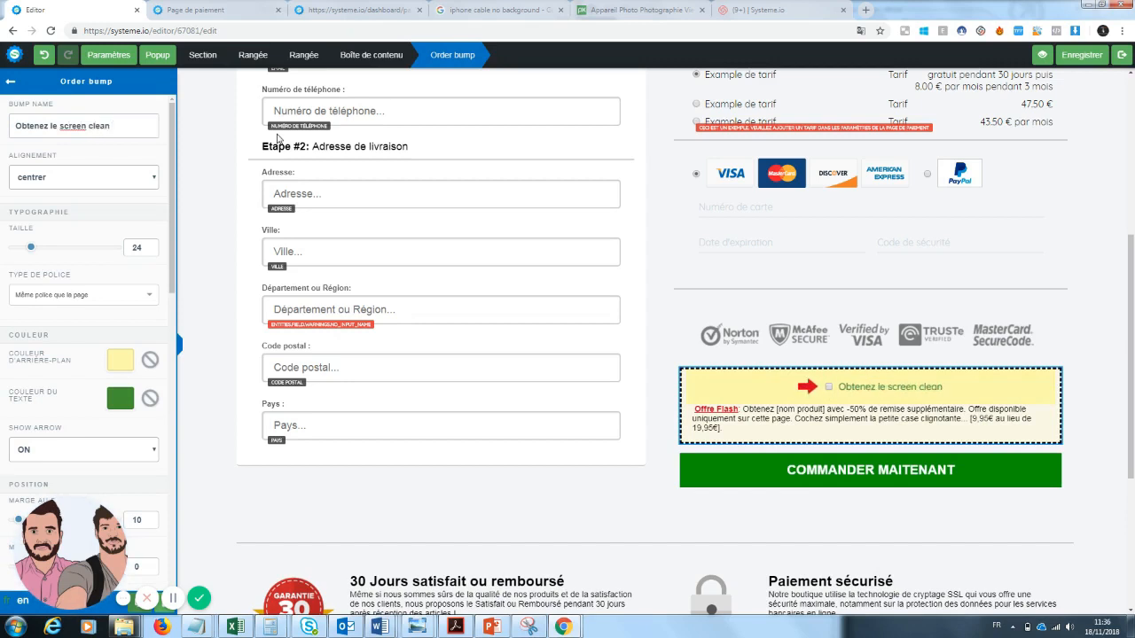
type(" pour un écr")
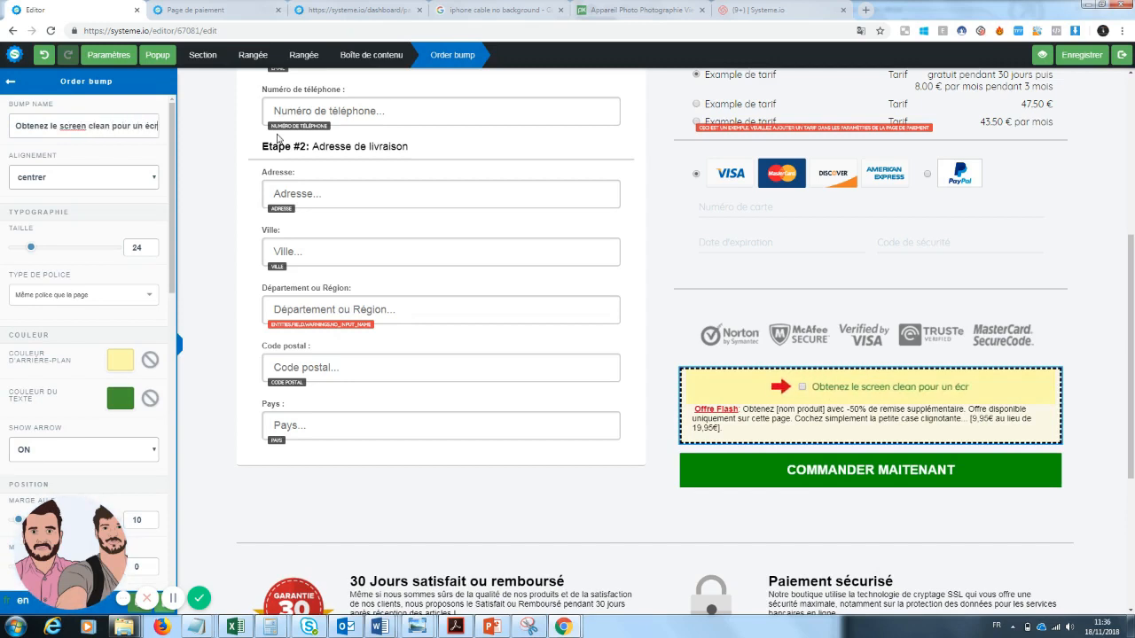
type("an propre")
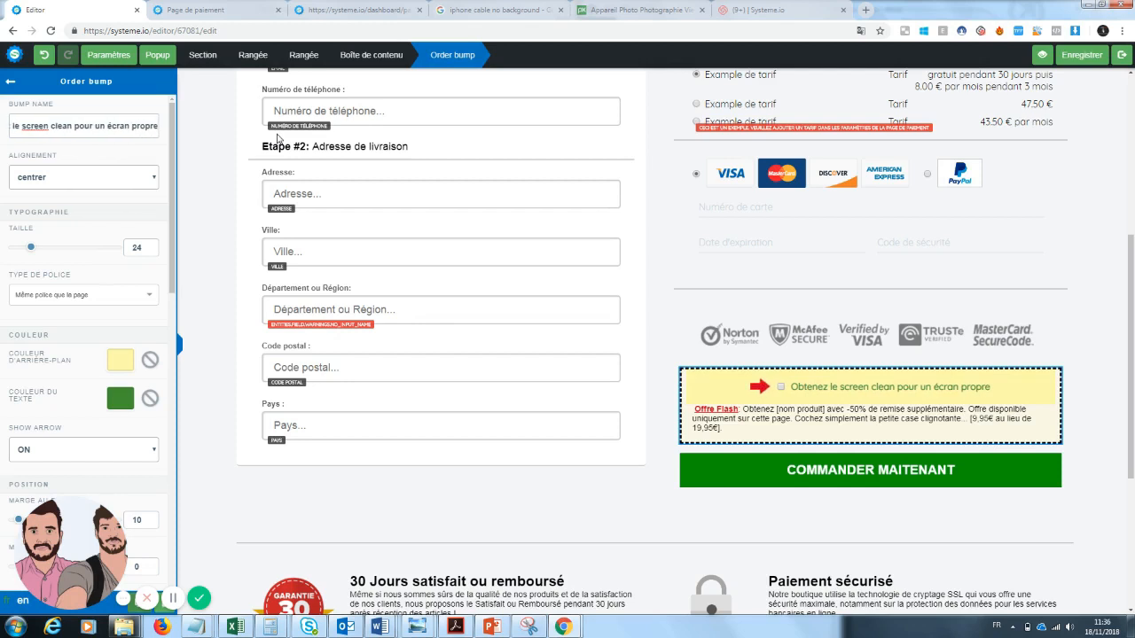
Delete the ending "un écran propre" from the order bump's name and write it again
key("BackSpace")
key("BackSpace")
key("BackSpace")
key("BackSpace")
key("BackSpace")
key("BackSpace")
key("BackSpace")
key("BackSpace")
key("BackSpace")
key("BackSpace")
key("BackSpace")
key("BackSpace")
key("BackSpace")
key("BackSpace")
key("BackSpace")
key("BackSpace")
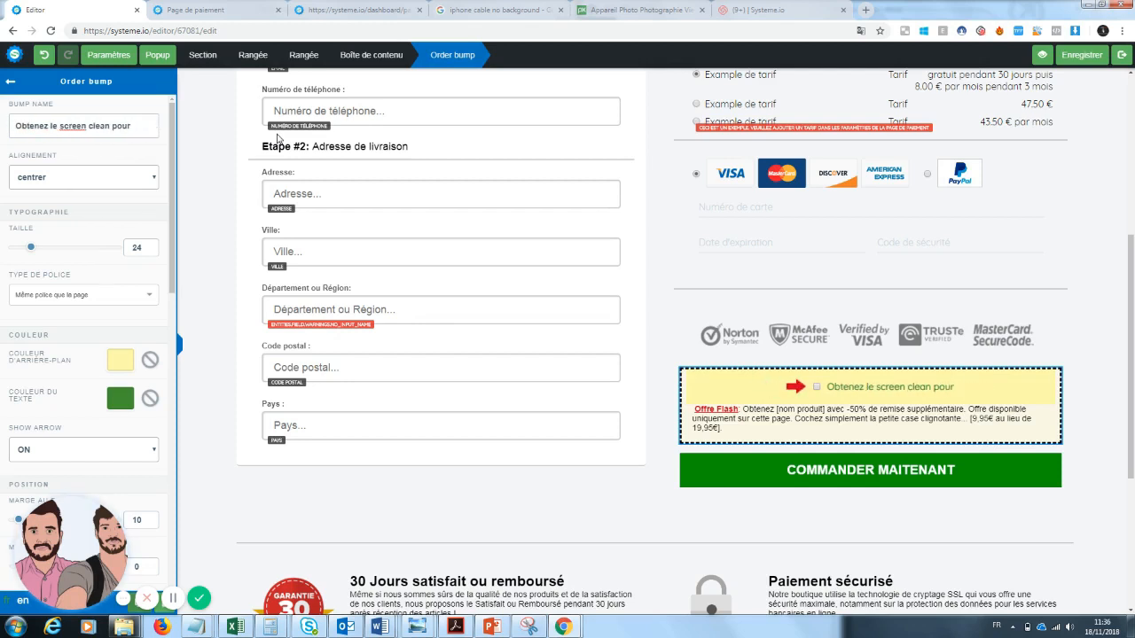
type("o")
key("BackSpace")
type("un écran")
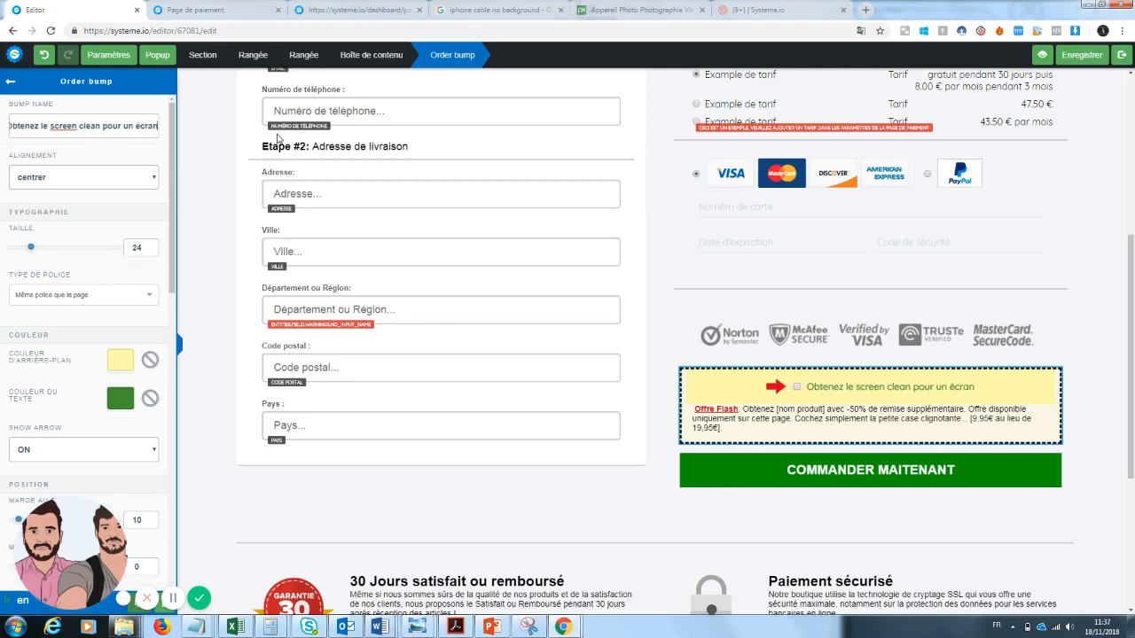
type(" propre")
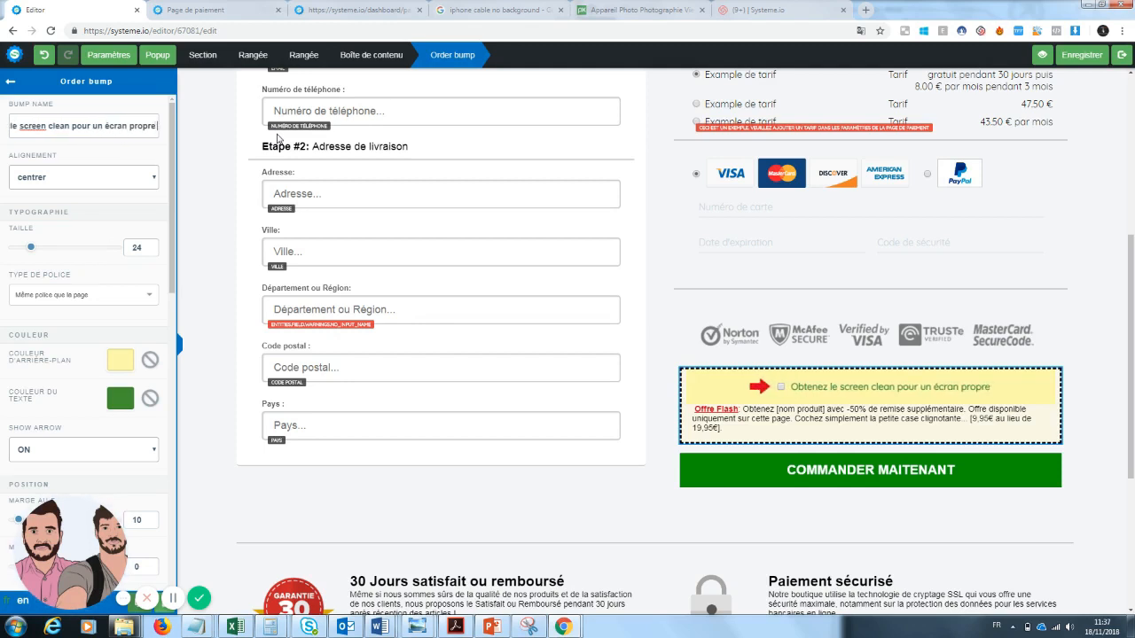
Append "avec 50% de réuction" to the order bump's name
type(" a")
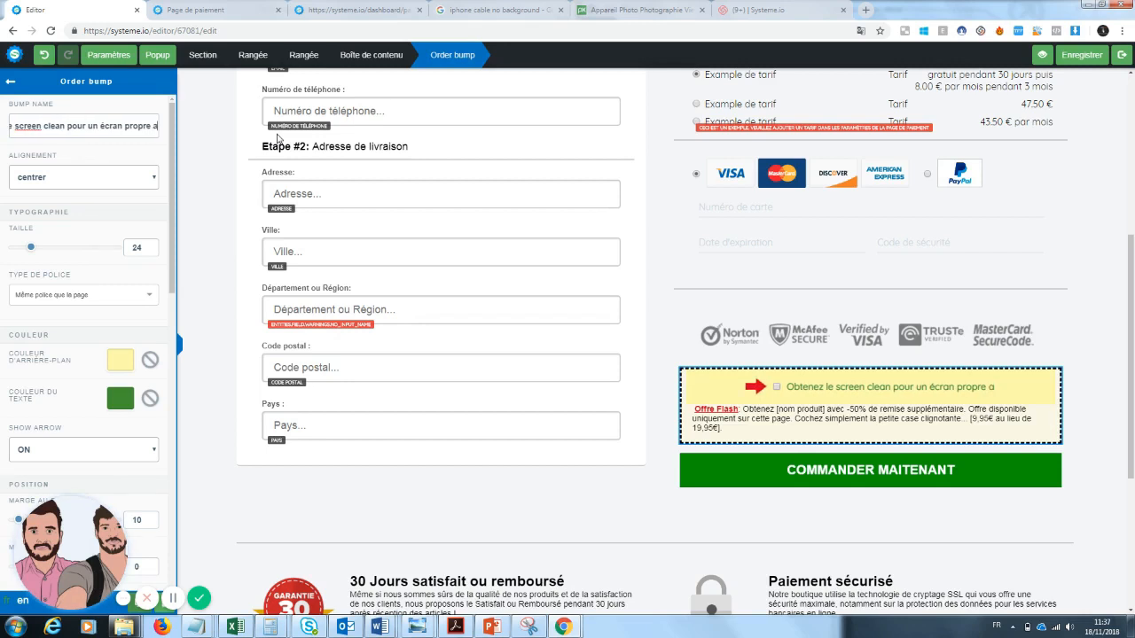
type("vec 50% de réuc")
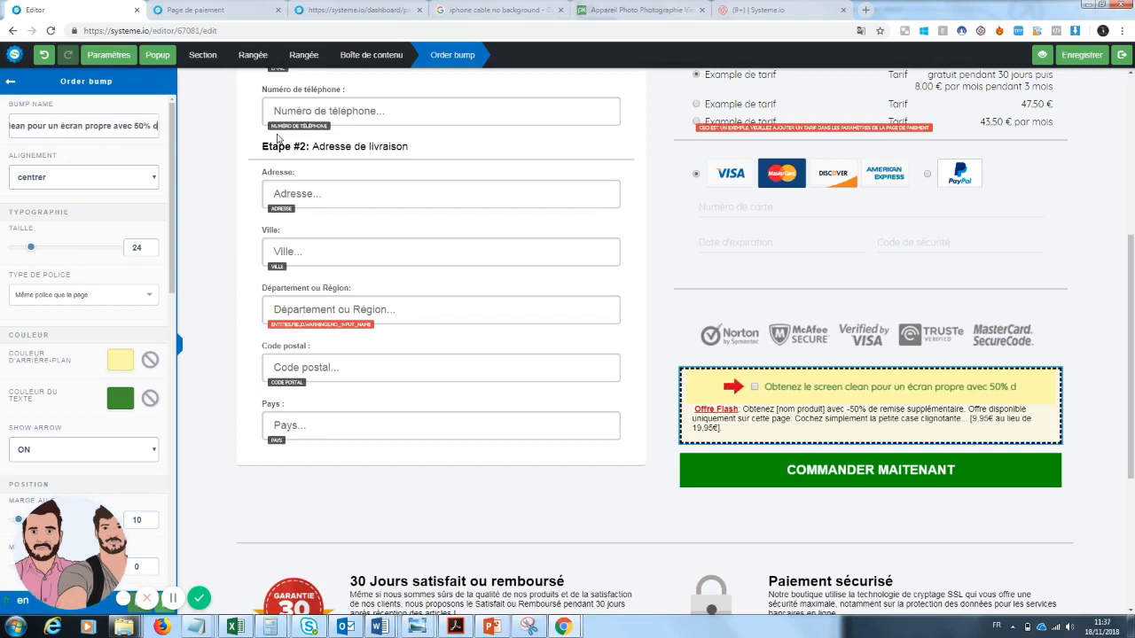
key("BackSpace")
key("BackSpace")
type("duction")
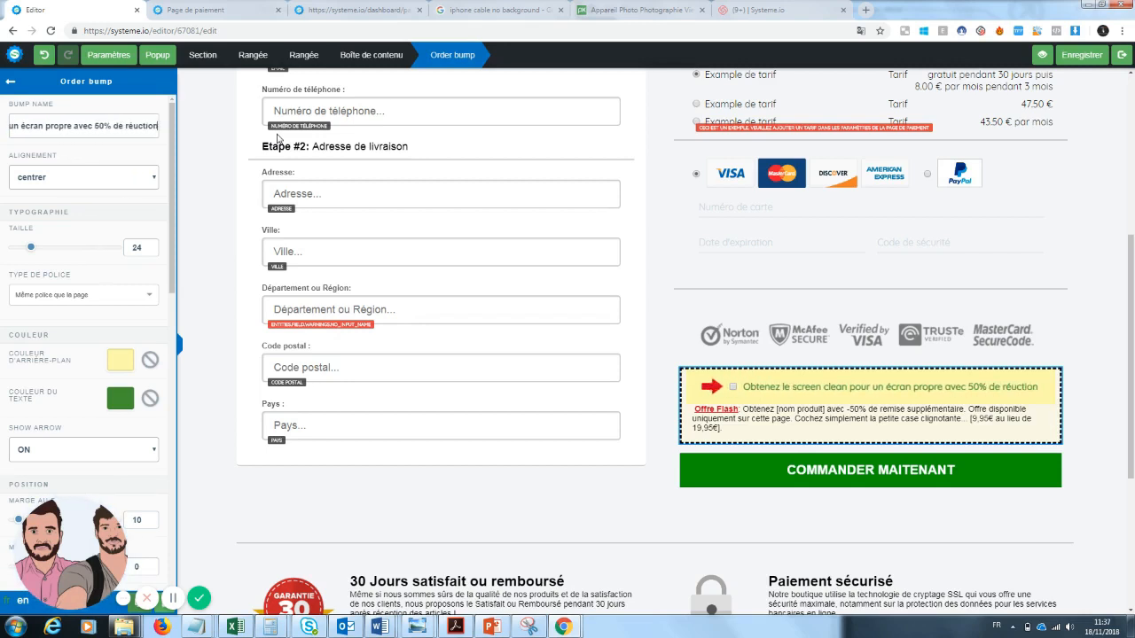
left_click(647, 352)
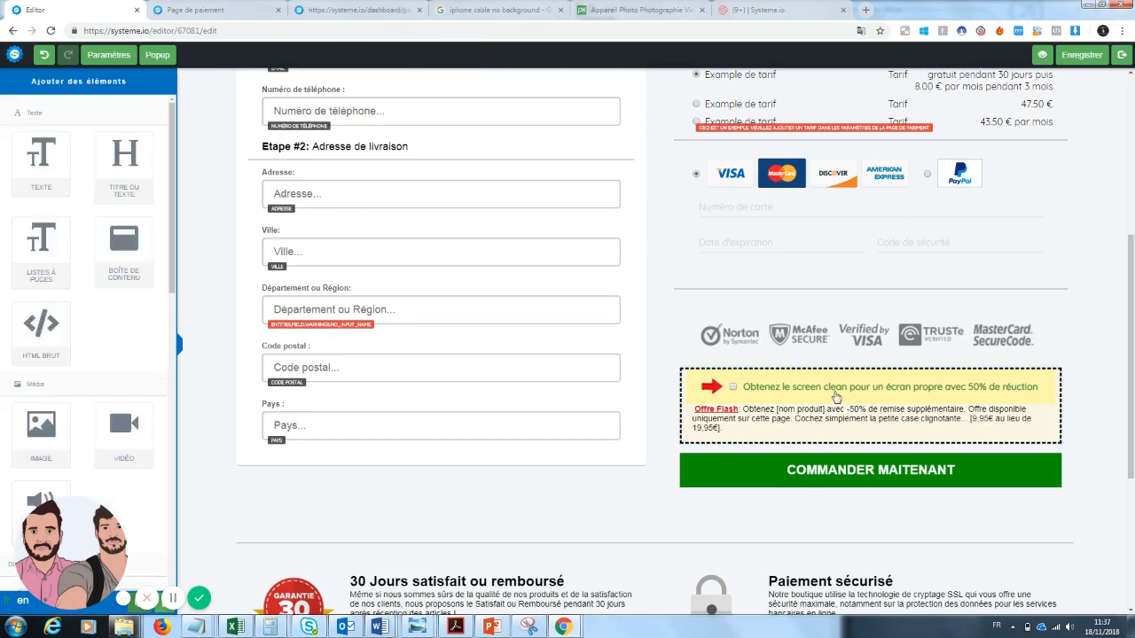
Put quotation marks around "screen clean" in the order bump's name
left_click(810, 392)
left_click(796, 391)
left_click(794, 391)
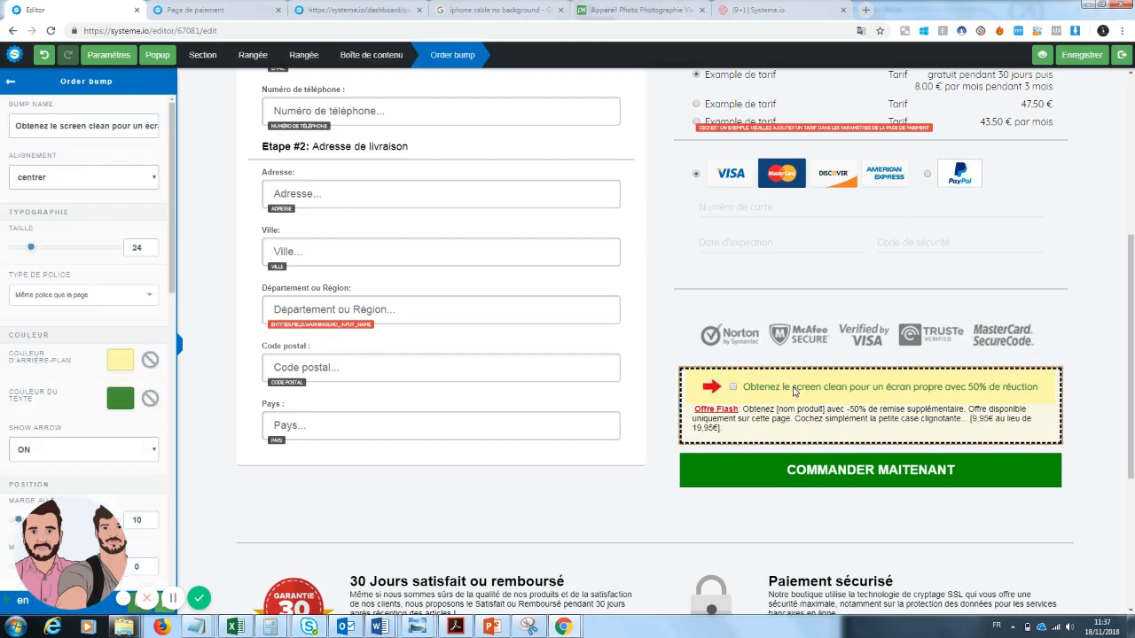
left_click(60, 127)
type("\"")
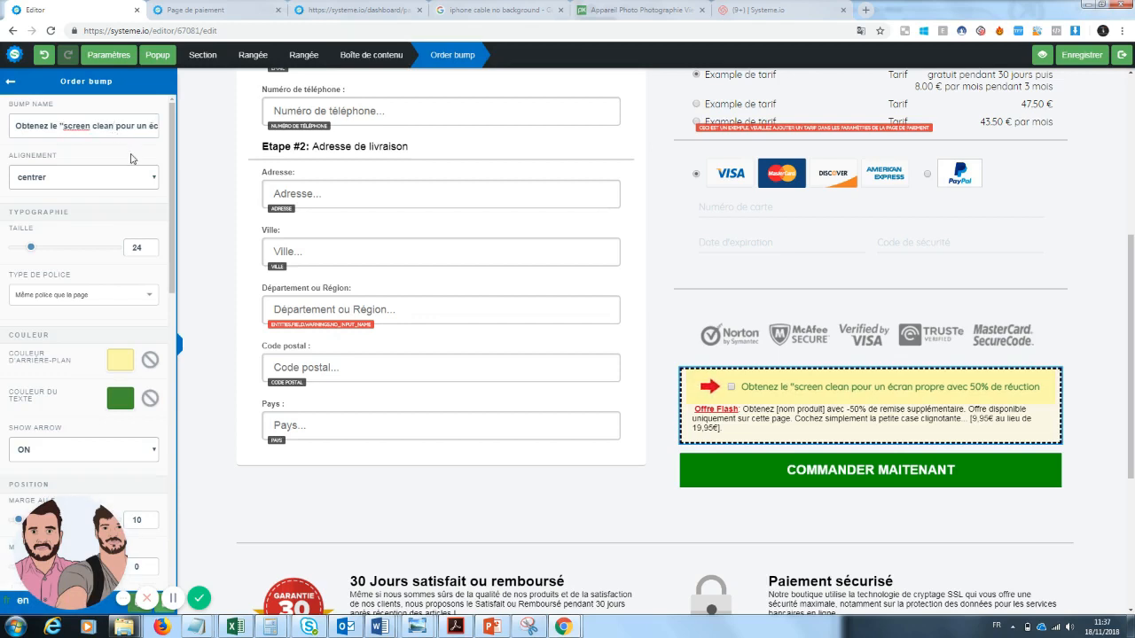
type("\"")
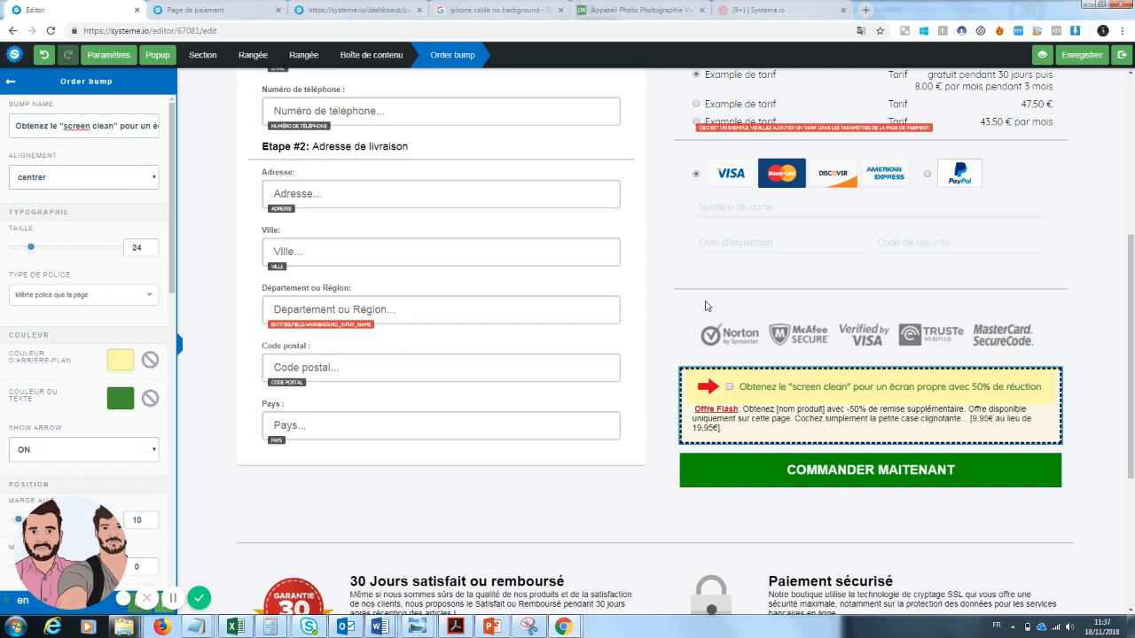
Replace the "[nom produit]" placeholder in the Offre Flash text with "Screen clean, le produit qui nettoie vos téléphones"
left_click(767, 425)
left_click(733, 432)
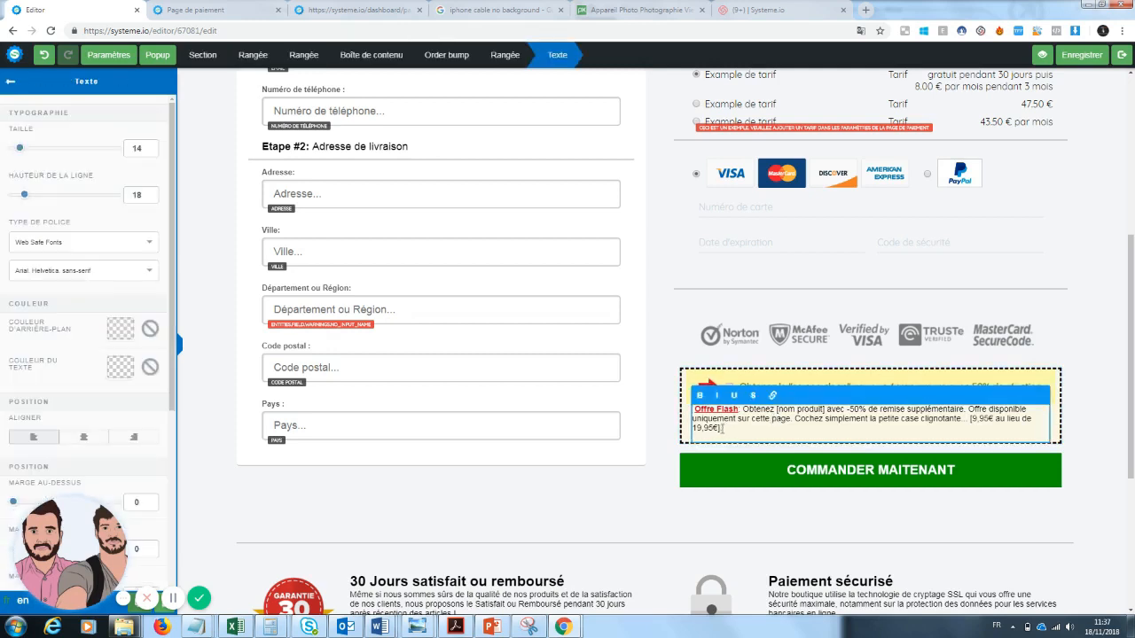
left_click_drag(720, 429, 777, 410)
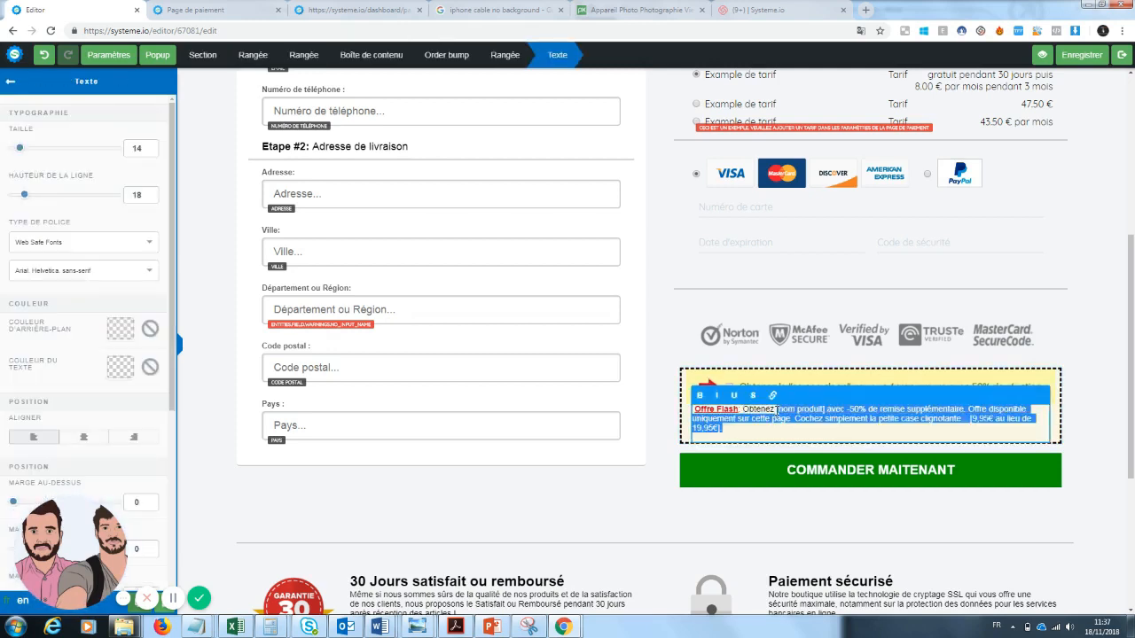
left_click(812, 410)
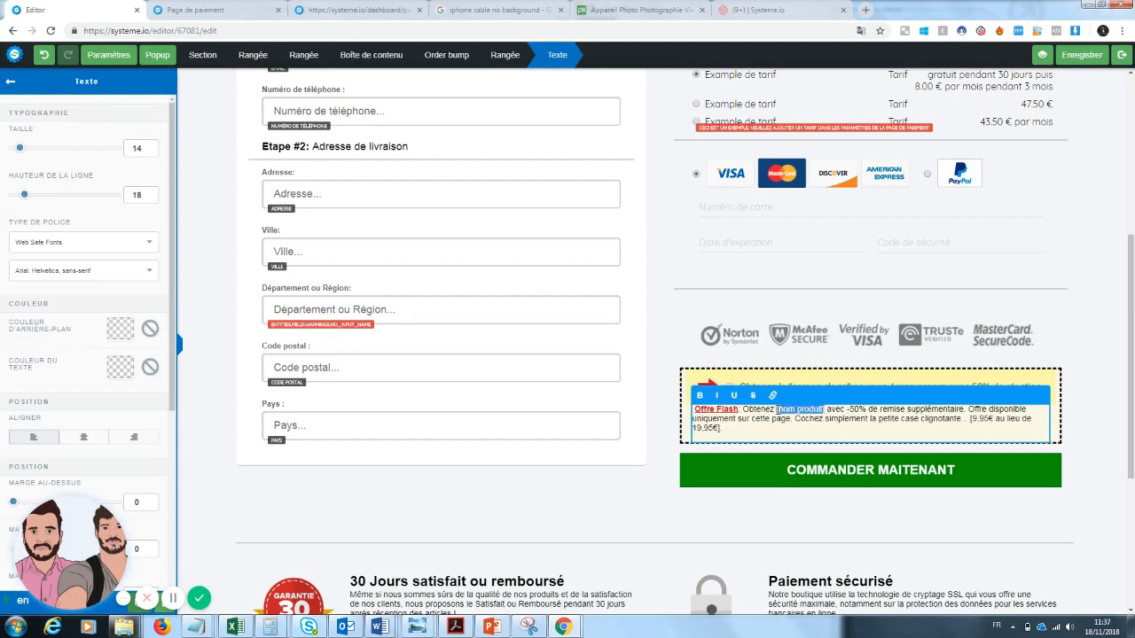
type("screen clear")
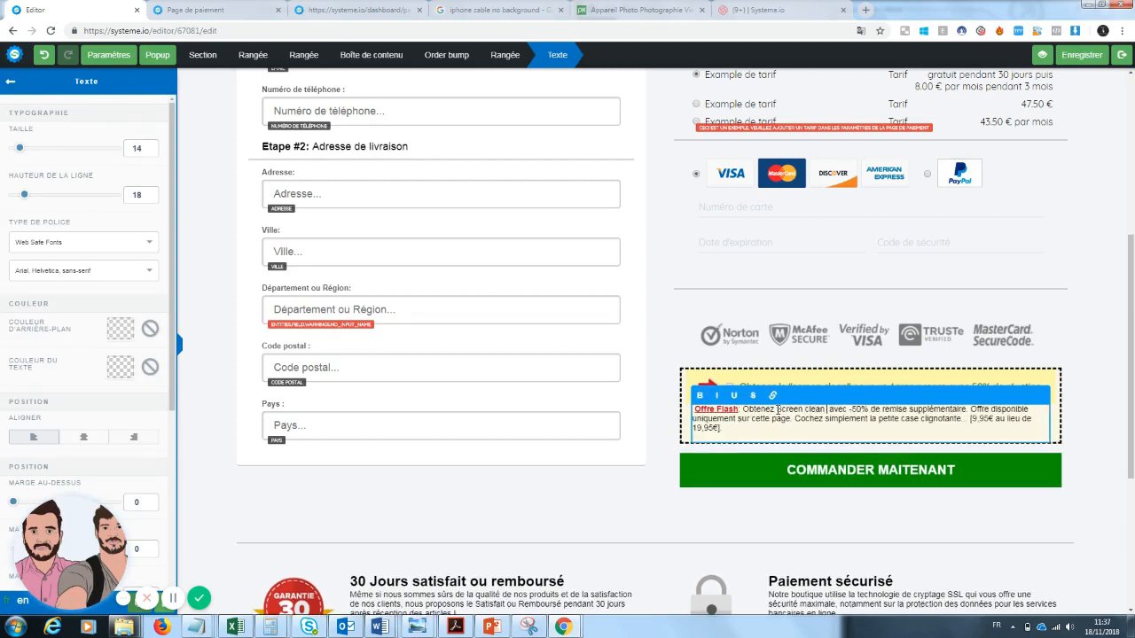
type(", le produit qu")
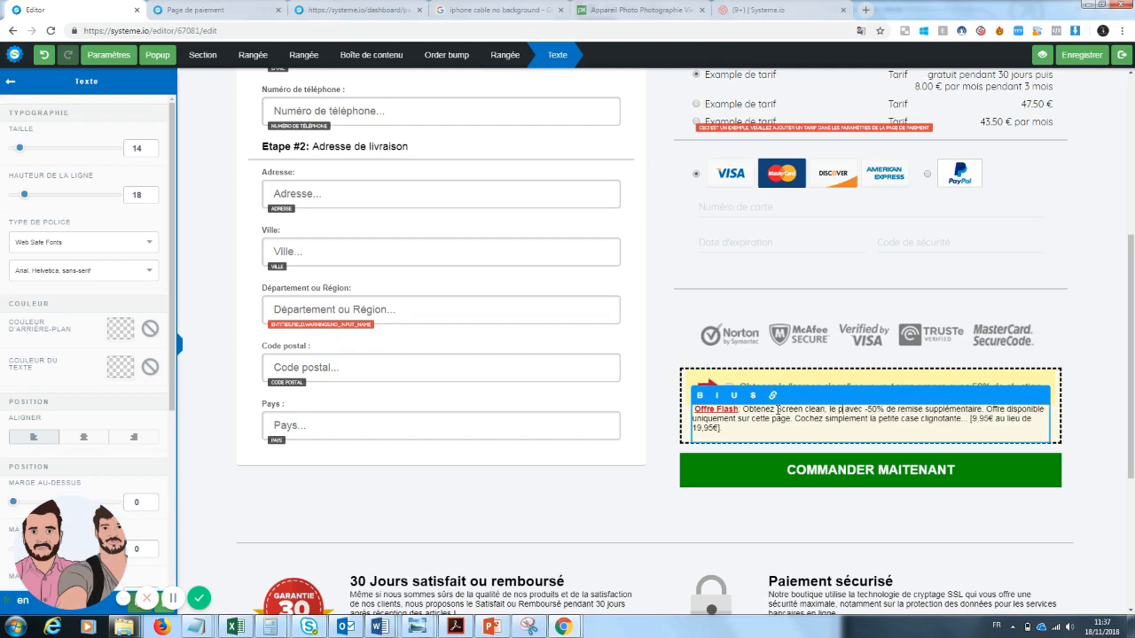
type("i nettoie")
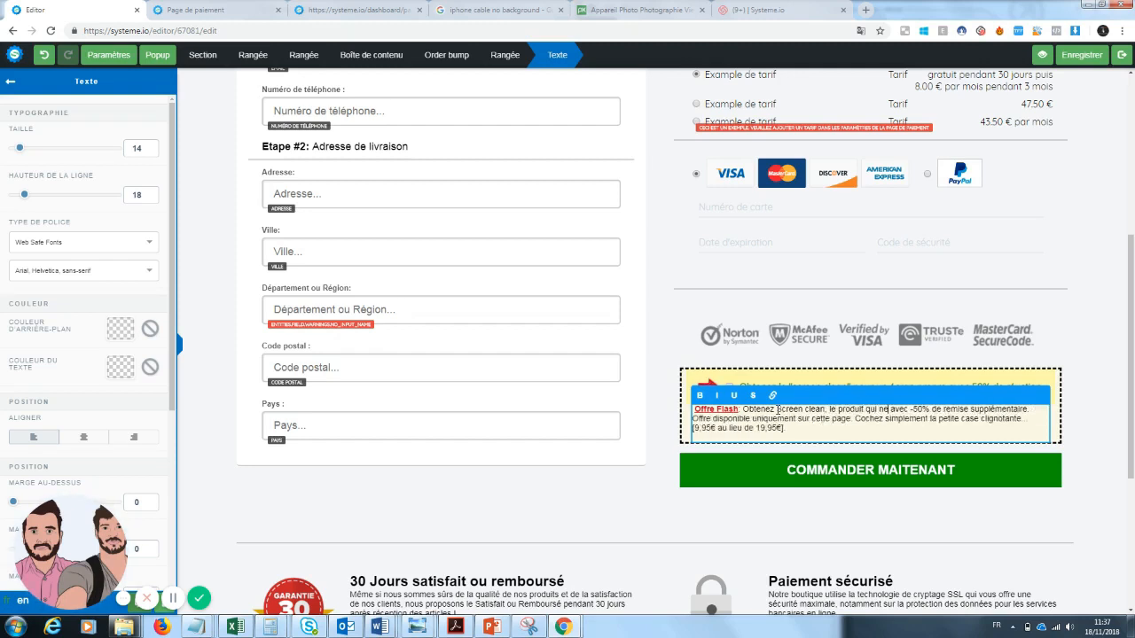
type(" vos ")
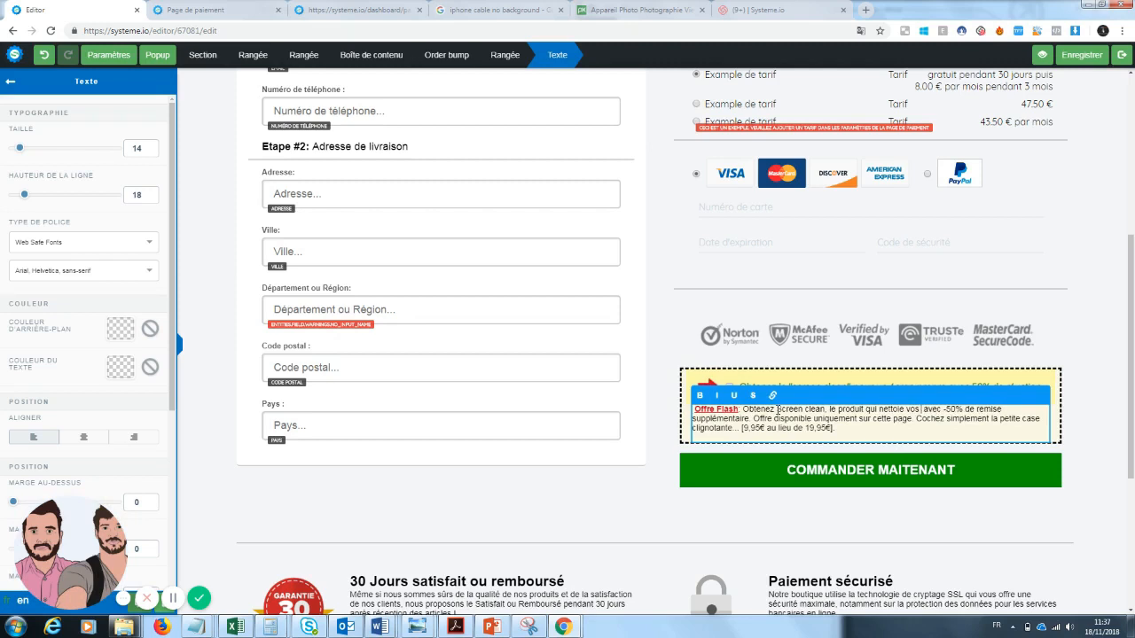
type("téléphones")
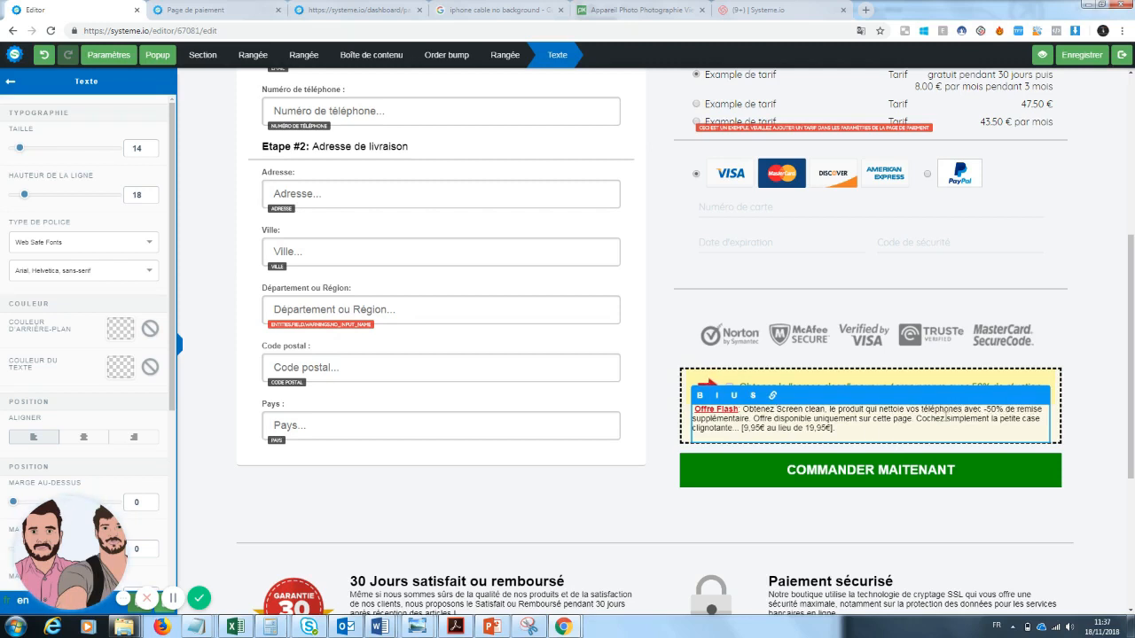
left_click_drag(851, 429, 918, 419)
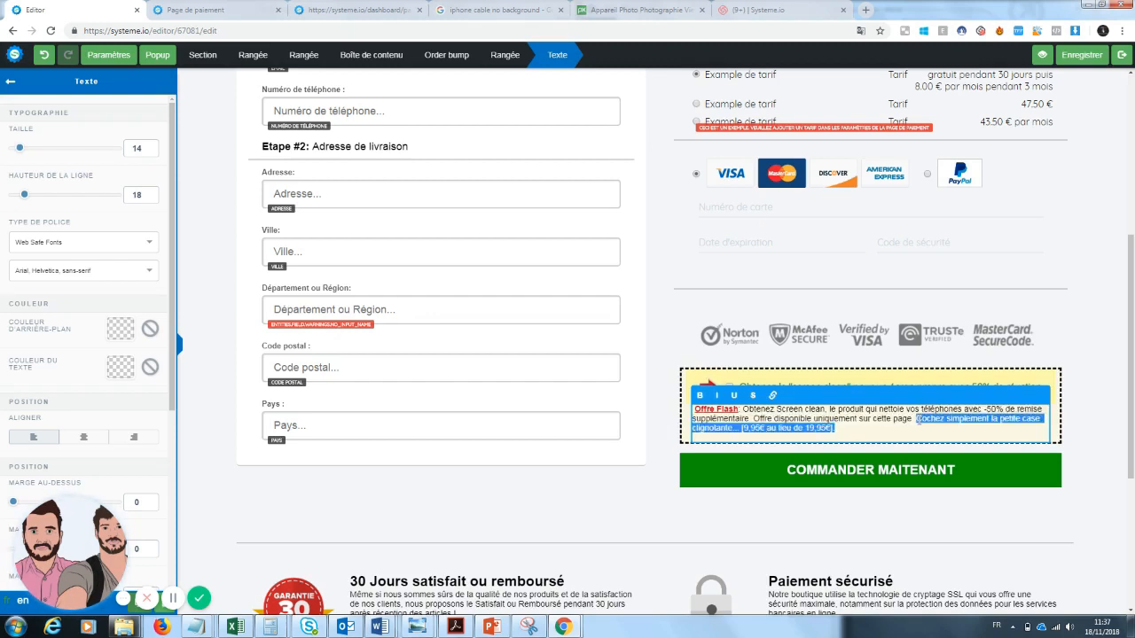
left_click(836, 427)
left_click_drag(770, 433, 744, 429)
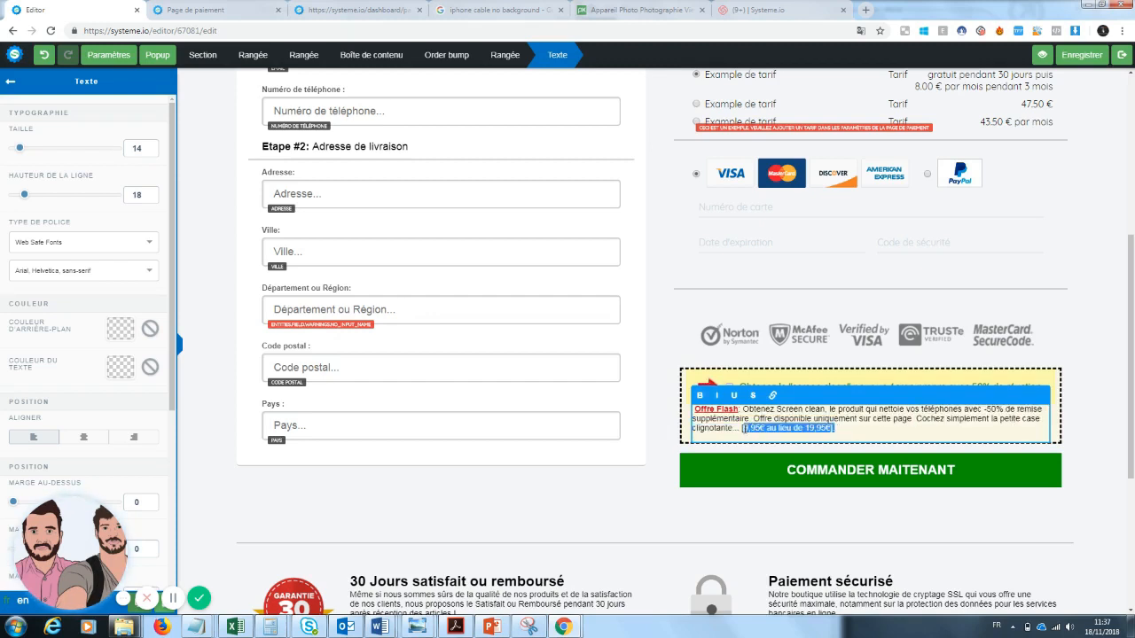
type("0")
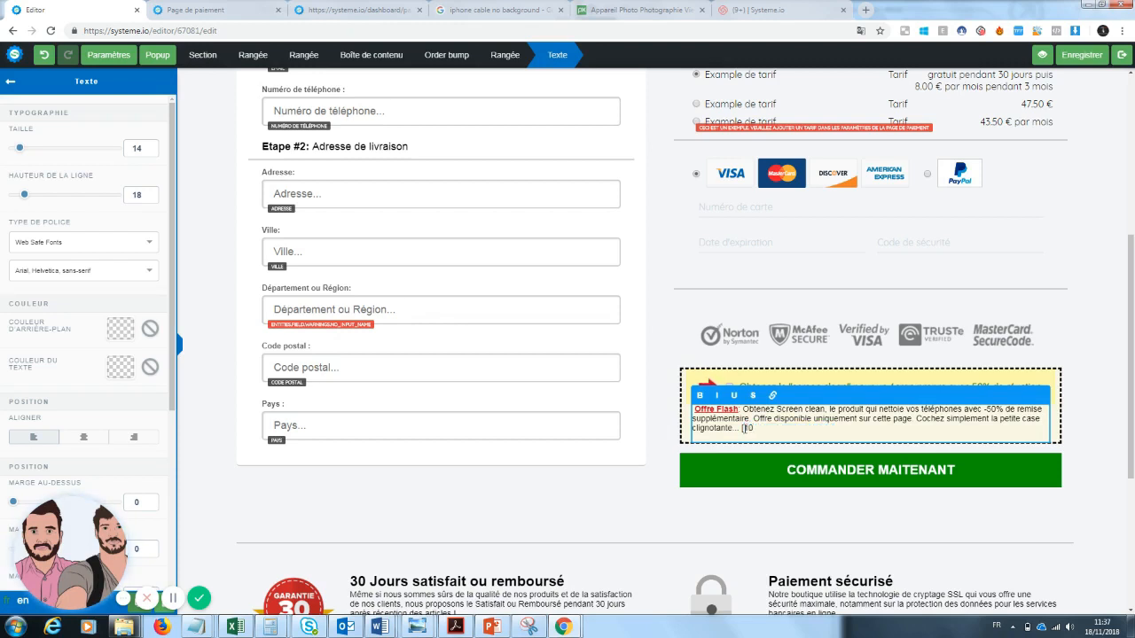
key("ctrl+z")
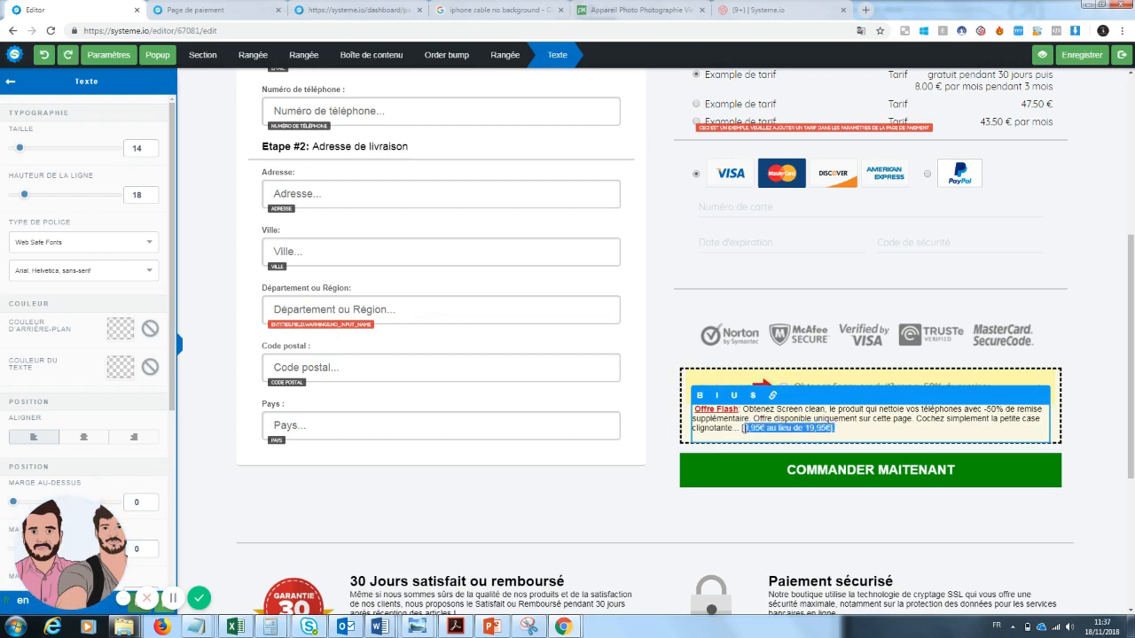
Change the discounted price in the Offre Flash text to 10€, keeping "au lieu de 19,95€"
left_click(759, 431)
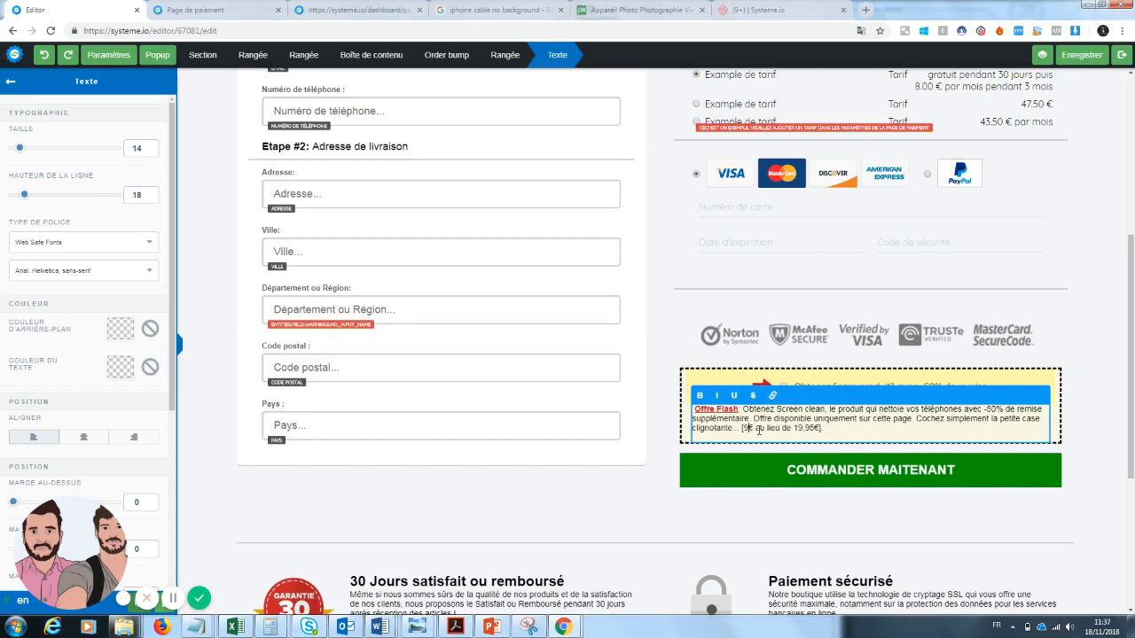
key("BackSpace")
type("10")
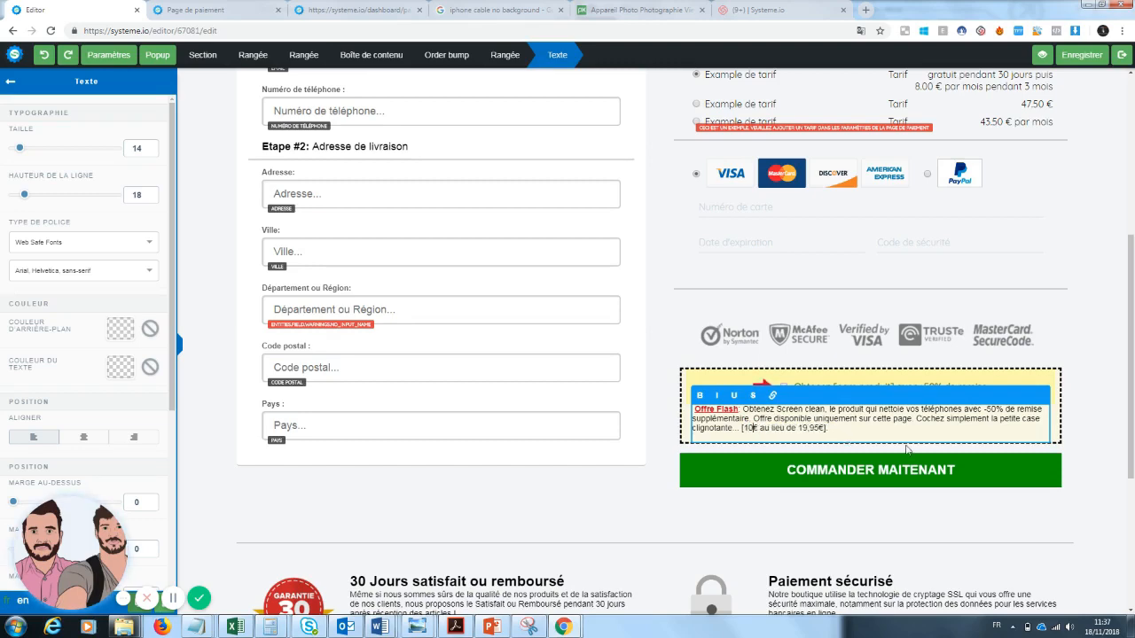
Save the payment page and exit the editor to the funnel settings
left_click(889, 537)
left_click_drag(1129, 409, 1132, 250)
left_click(1070, 56)
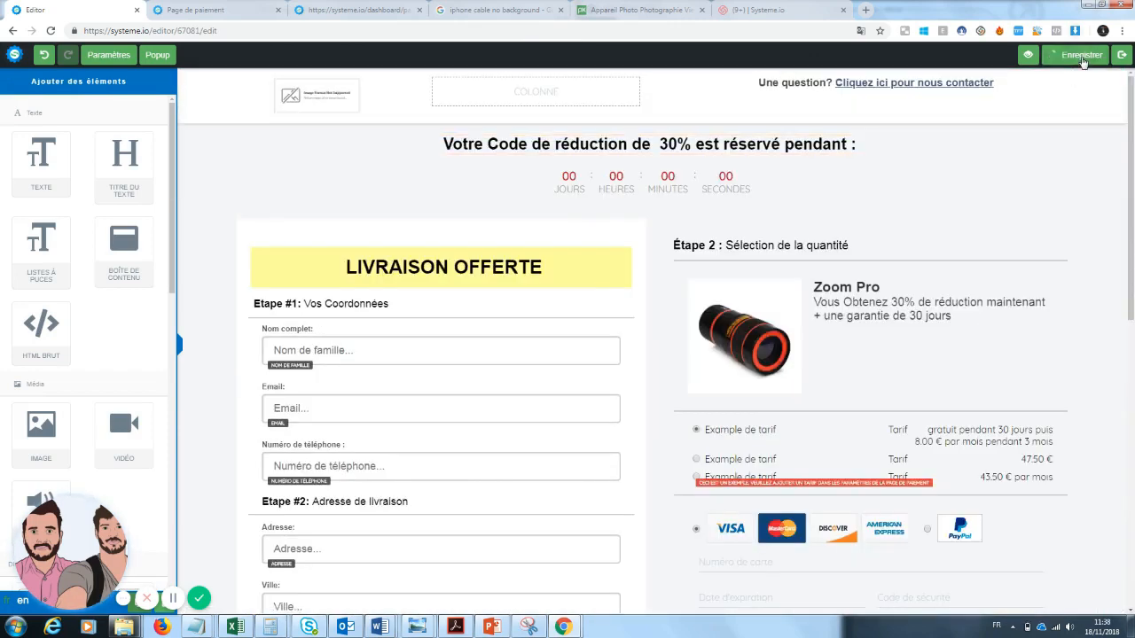
left_click(1121, 55)
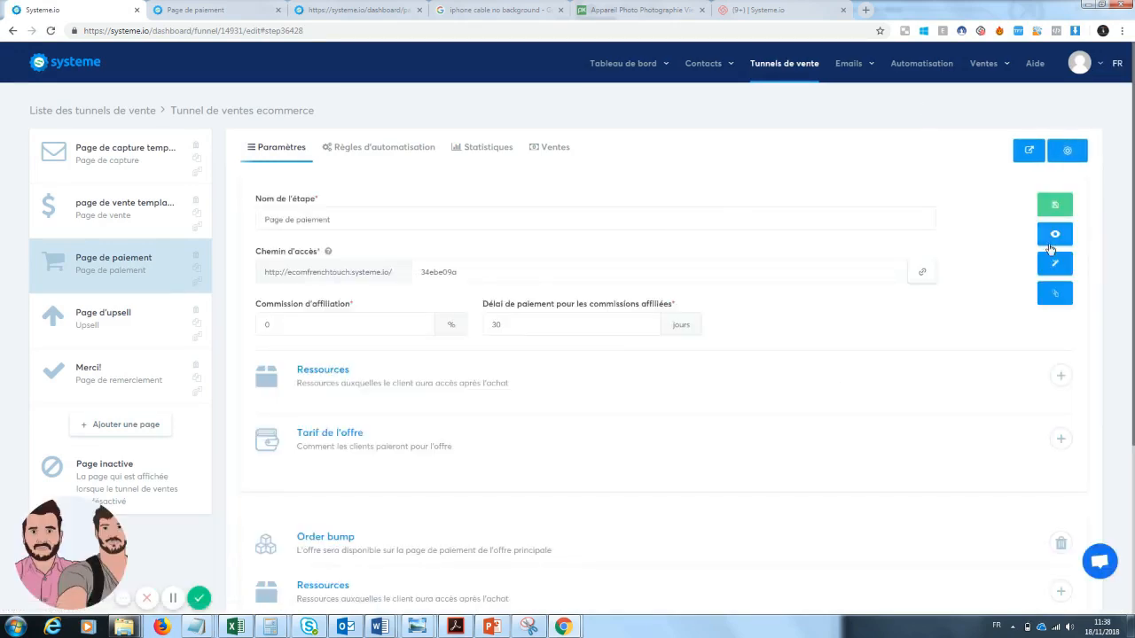
Preview the payment page, examine its countdown, product block, payment methods and order bump, and close the preview
left_click(1054, 236)
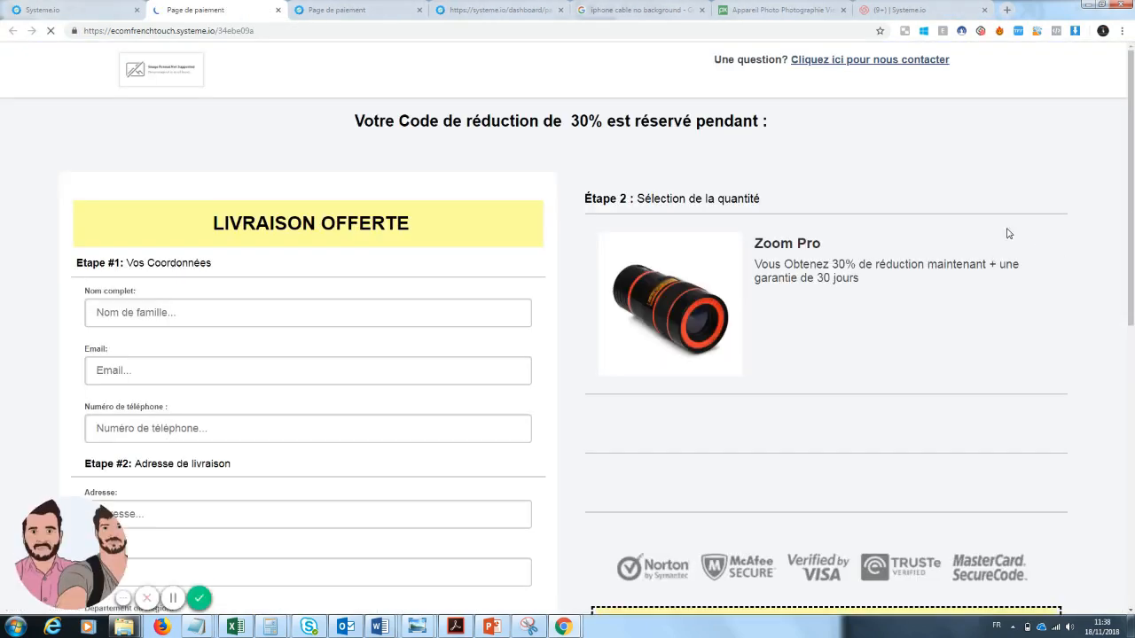
left_click_drag(1132, 116, 1133, 175)
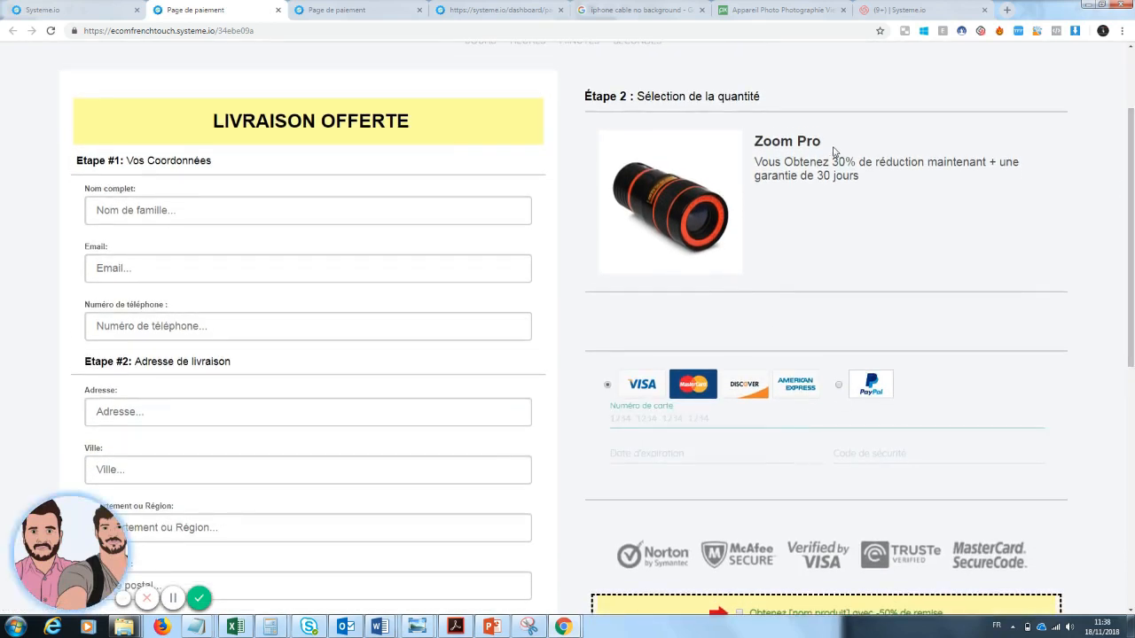
left_click_drag(1132, 233, 1132, 177)
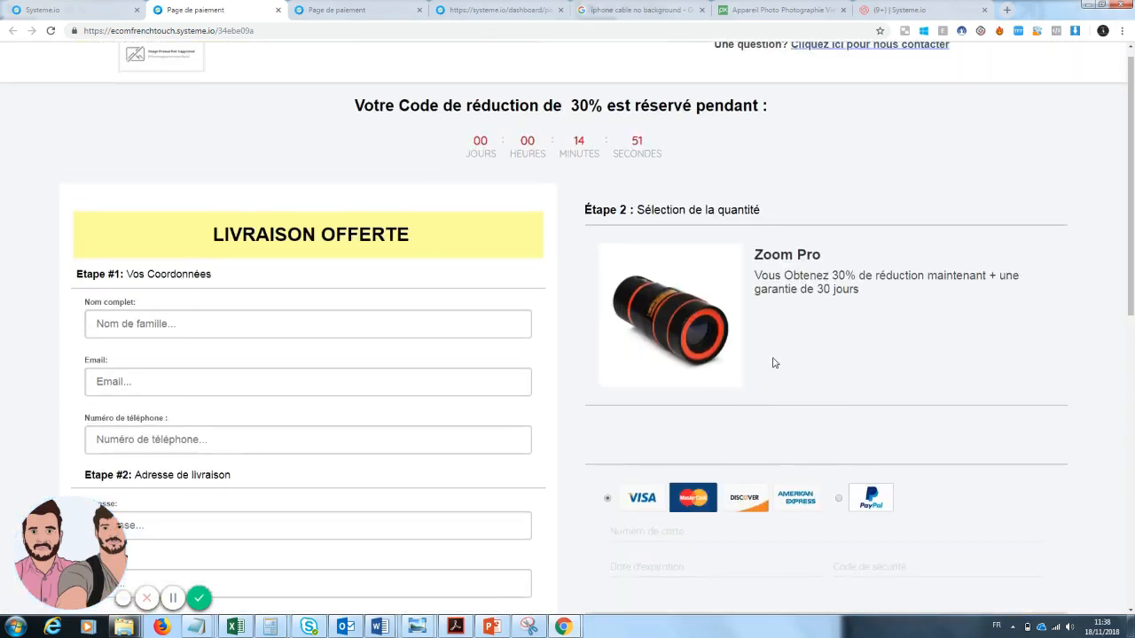
left_click(839, 500)
left_click(607, 501)
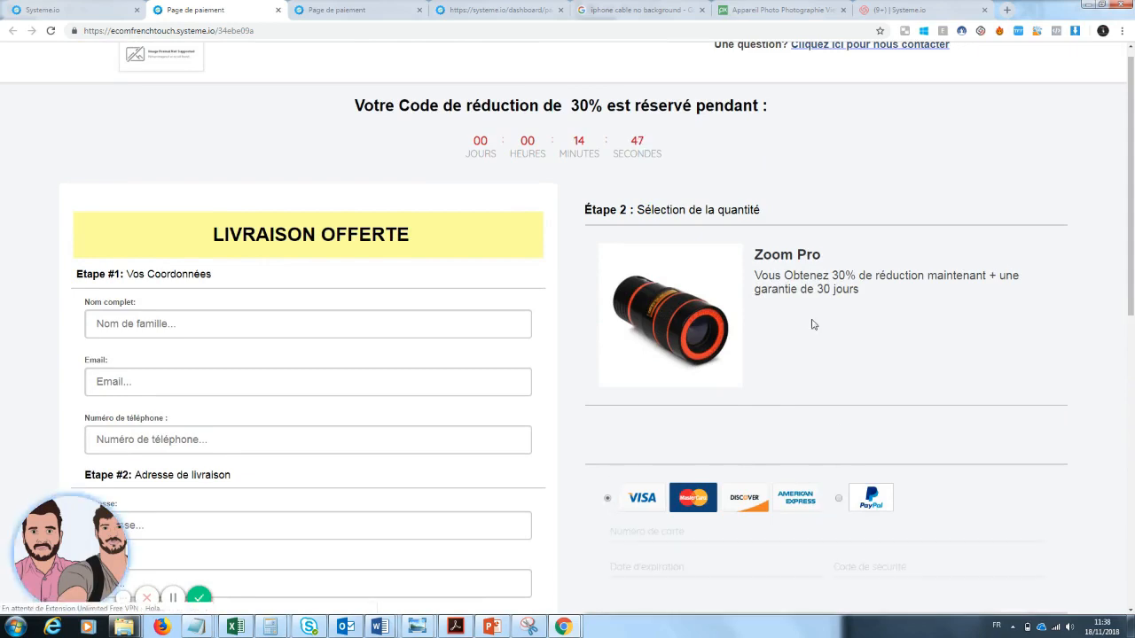
scroll(1130, 322, "down", 2)
left_click_drag(1131, 322, 1133, 172)
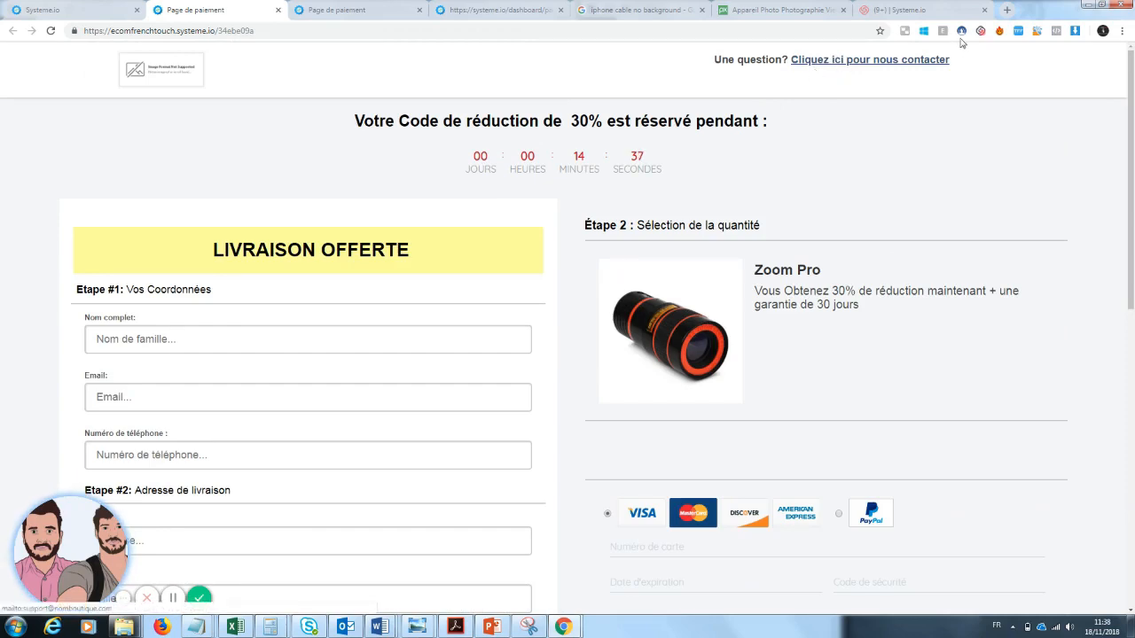
left_click_drag(1131, 164, 1132, 229)
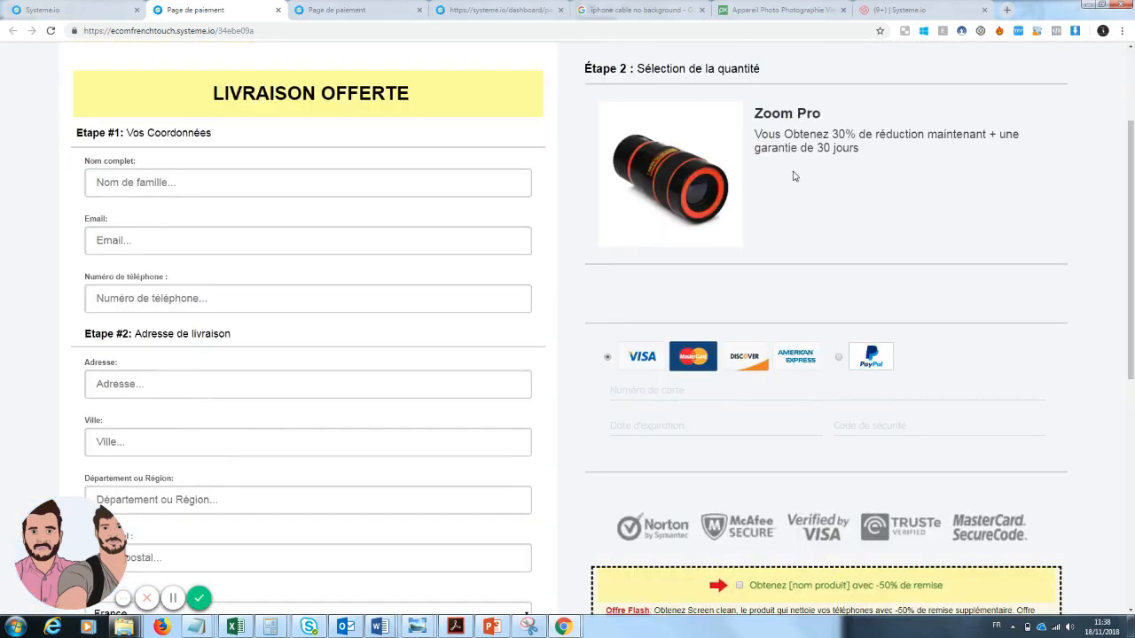
scroll(1033, 234, "down", 2)
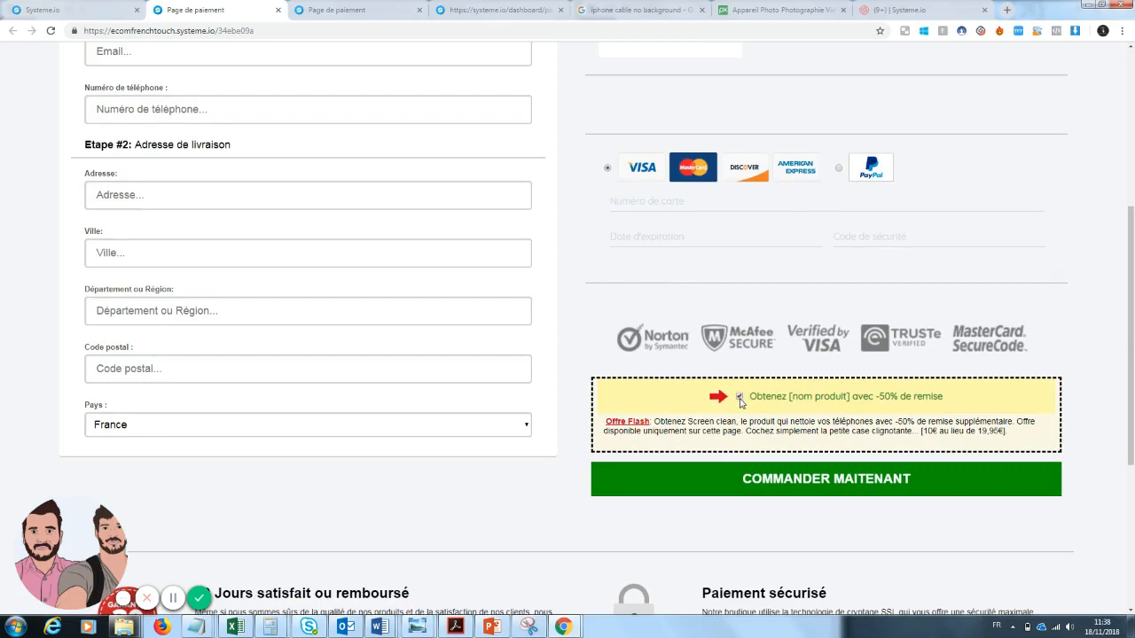
left_click_drag(1131, 307, 1133, 151)
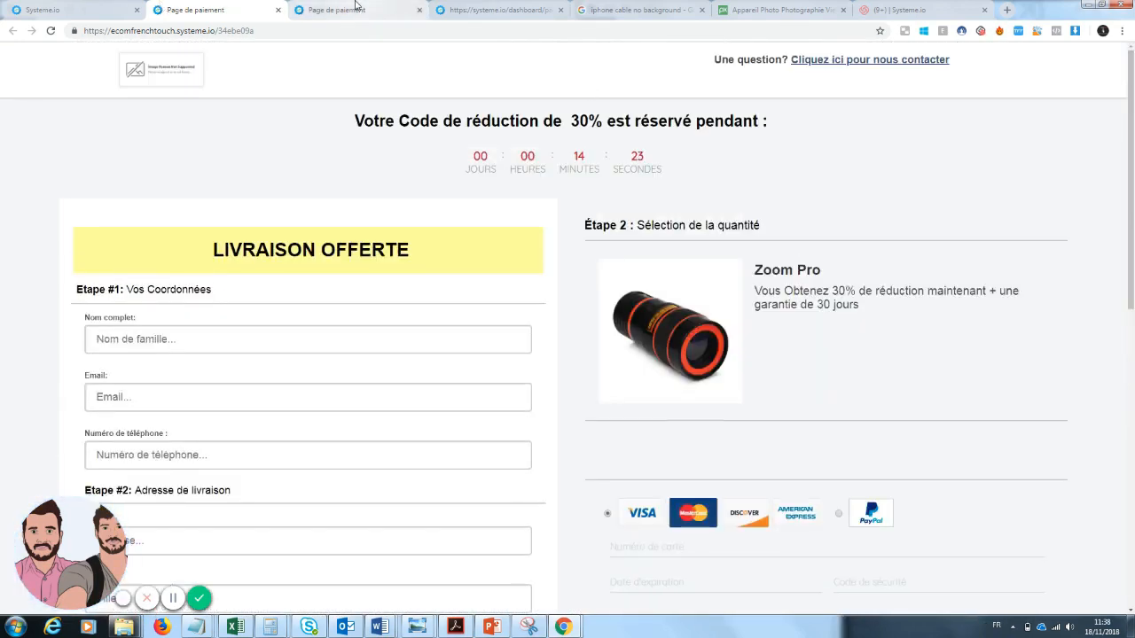
left_click(279, 11)
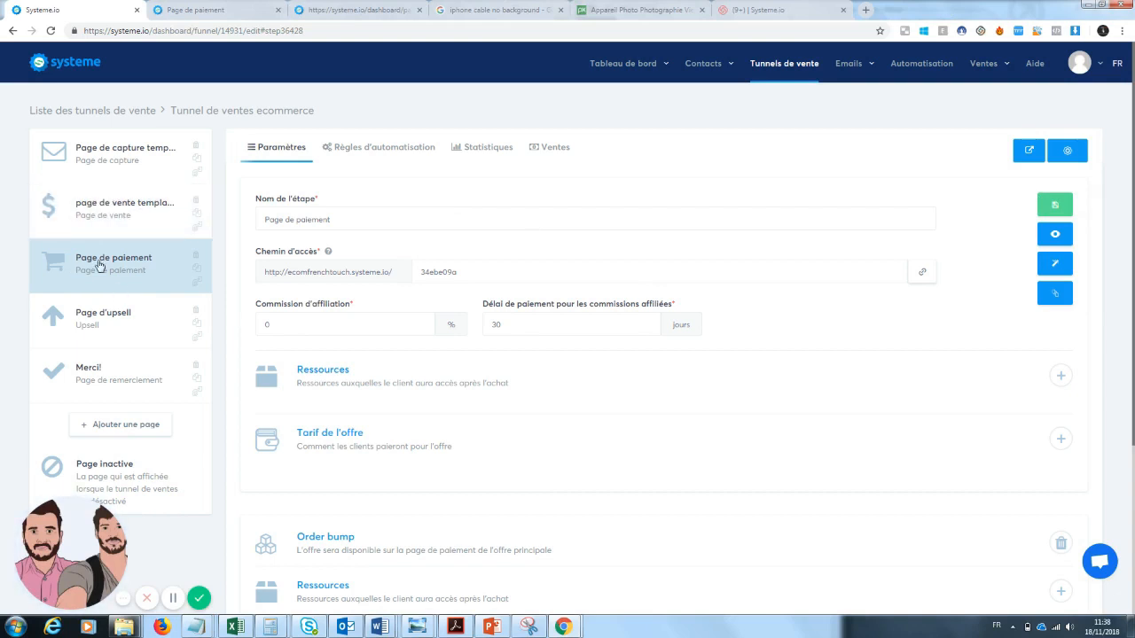
Copy the payment page's link and save that funnel step
left_click(926, 275)
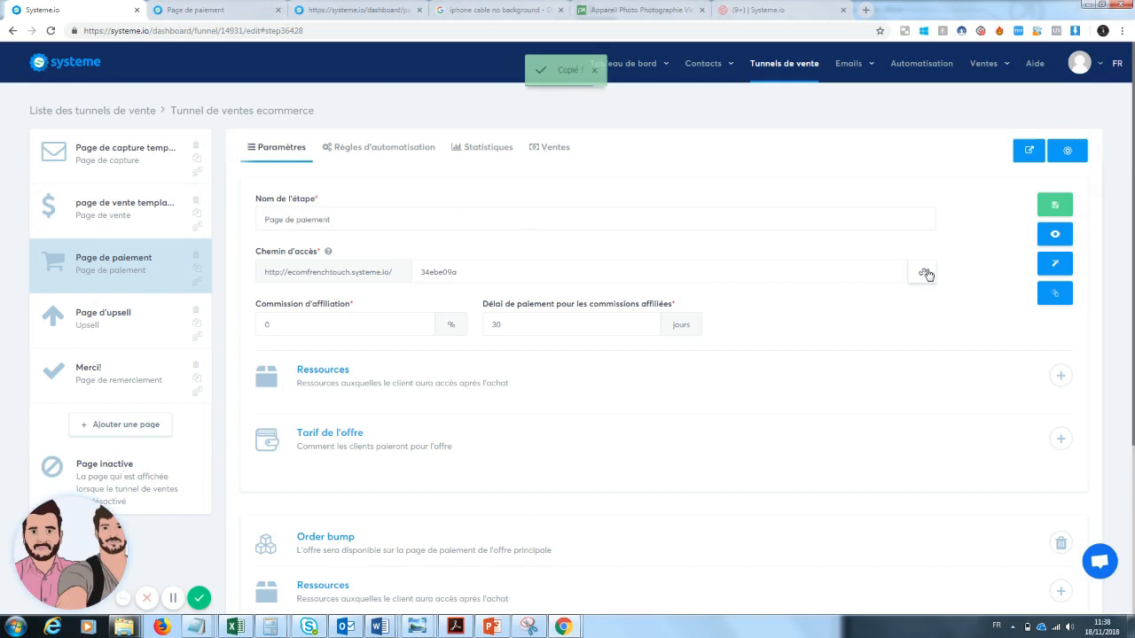
left_click(1054, 205)
Open the "page de vente template" page in the editor and link its "Vente privée : 30 % de remise" button to the copied payment page URL
left_click(101, 217)
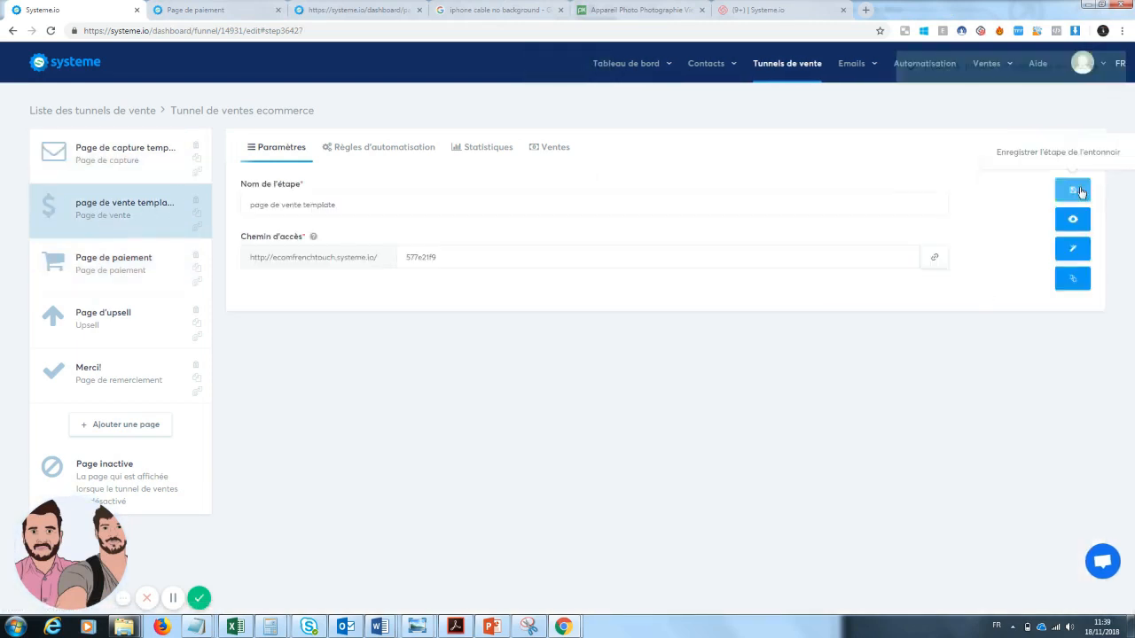
left_click(1076, 251)
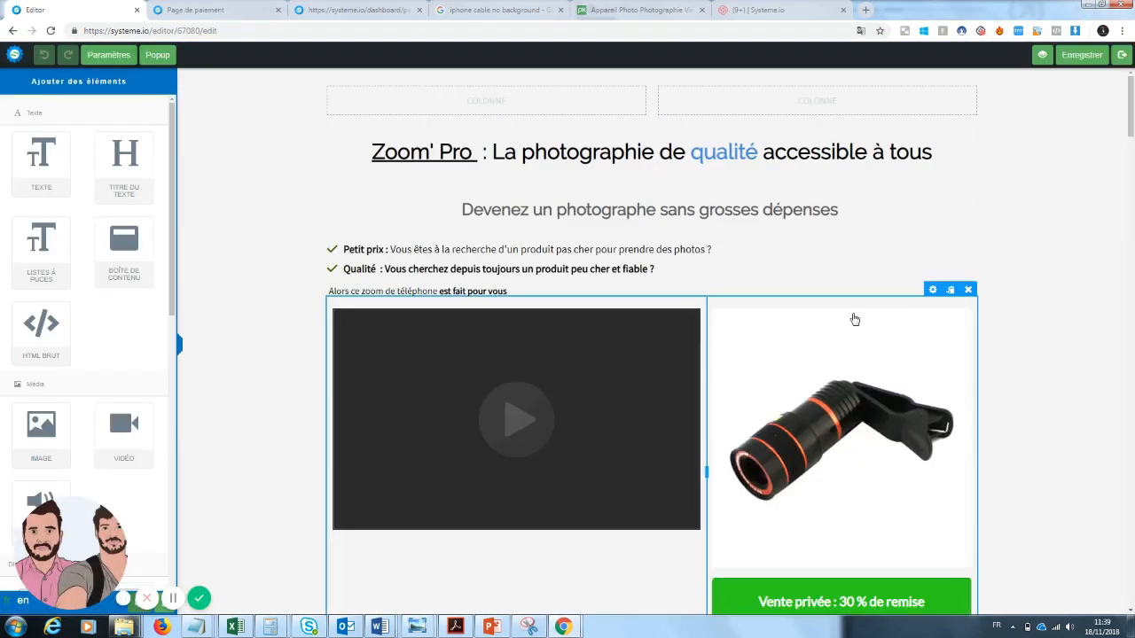
scroll(843, 354, "down", 3)
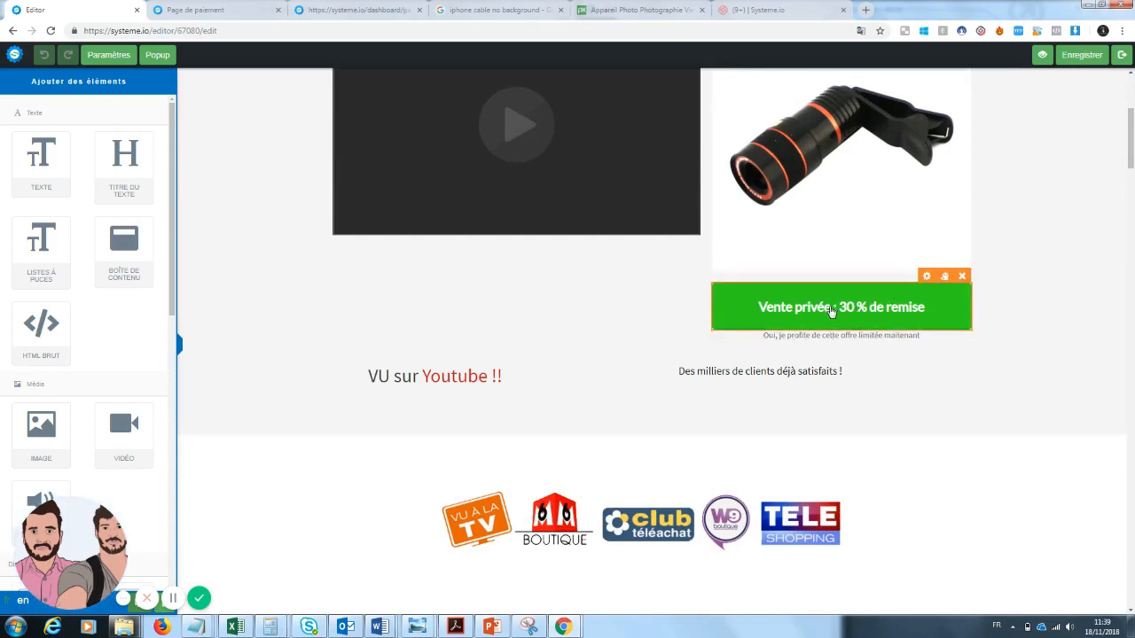
left_click(831, 309)
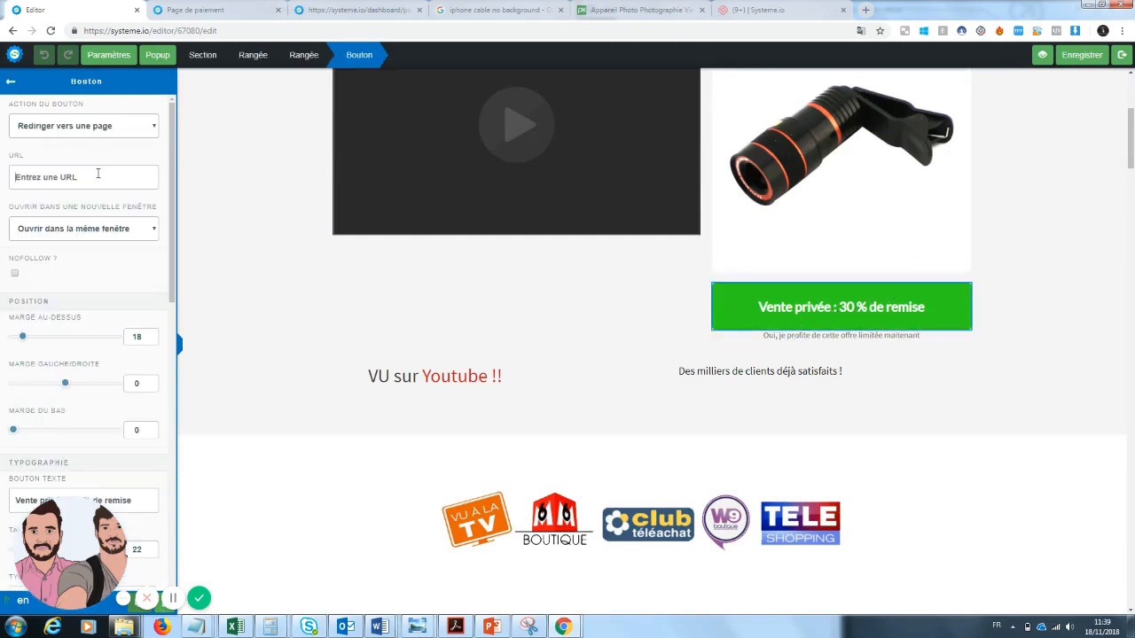
key("ctrl+v")
left_click(1122, 337)
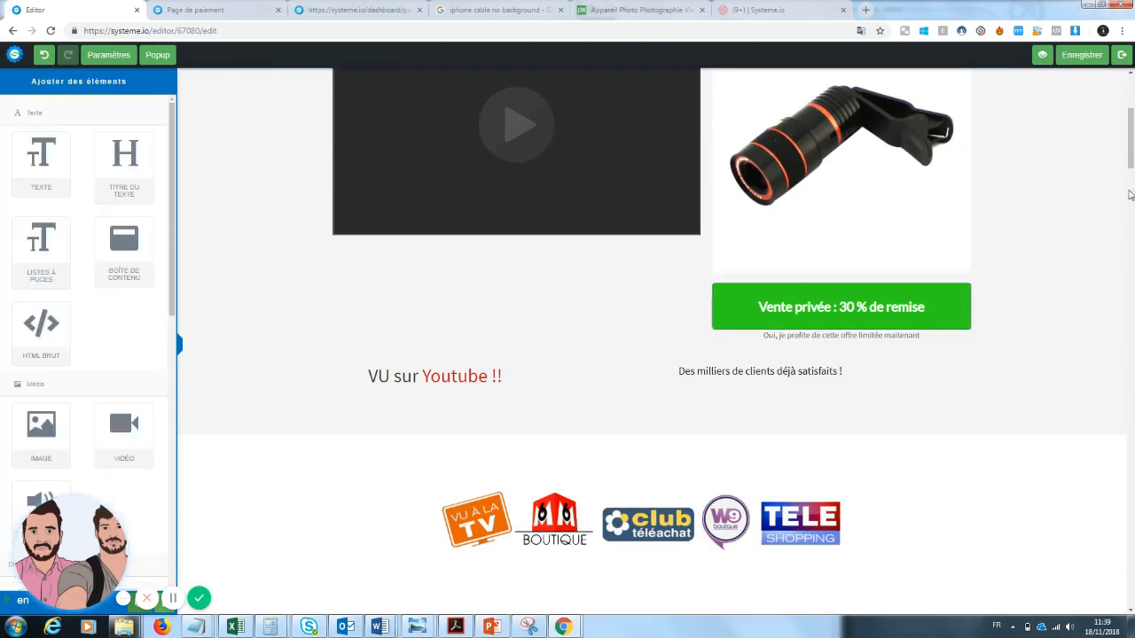
Link the "Je demande ma remise de 30% maitenant" button to the copied payment page URL
left_click_drag(1133, 168, 1131, 393)
left_click(935, 214)
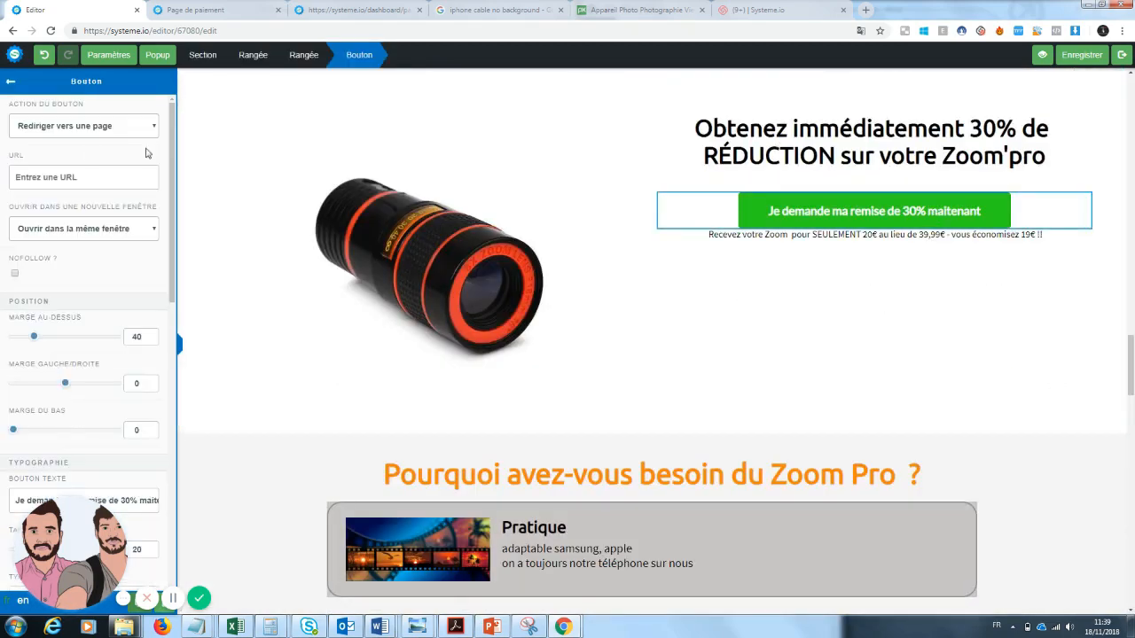
left_click(102, 176)
key("ctrl+v")
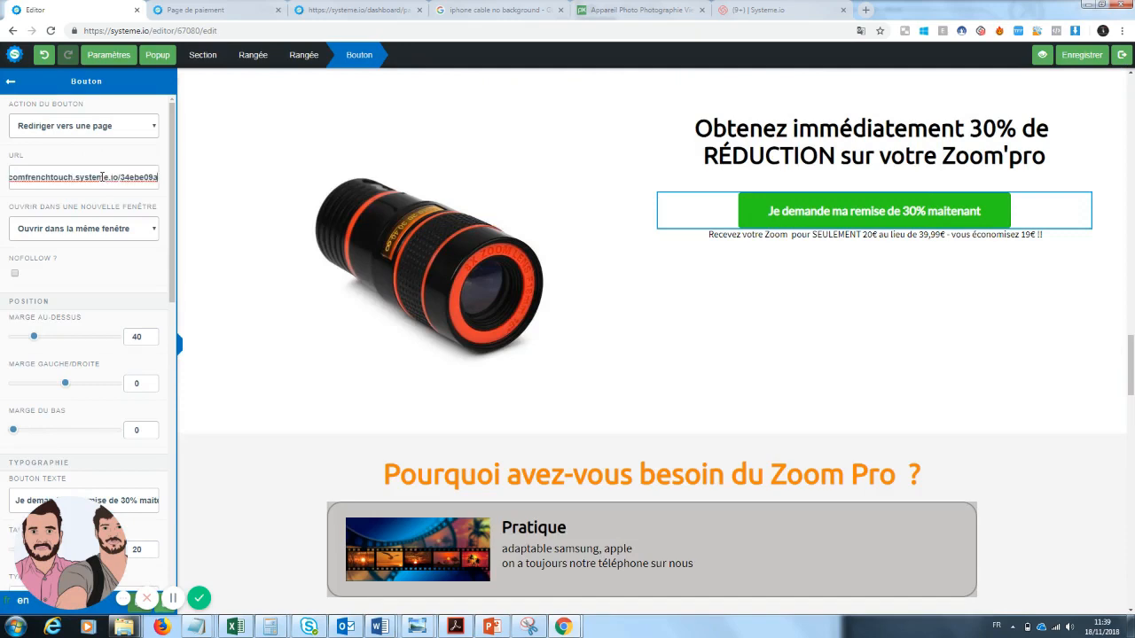
left_click(1072, 399)
Link the "Recevez vos 30% de réduction" button to the copied payment page URL
scroll(798, 372, "down", 8)
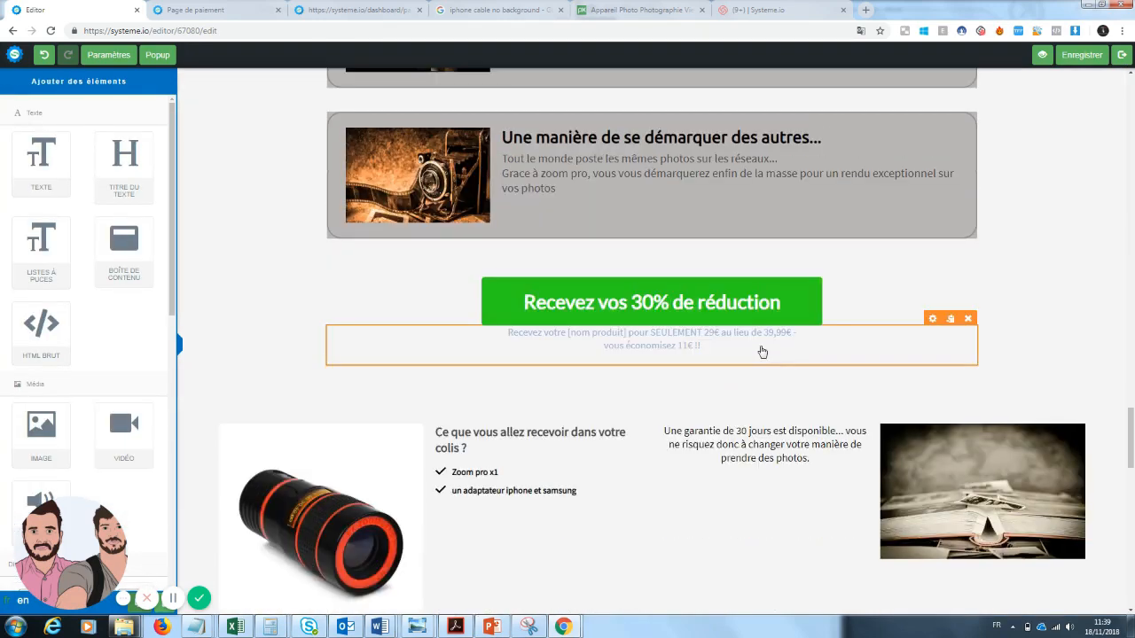
left_click(743, 320)
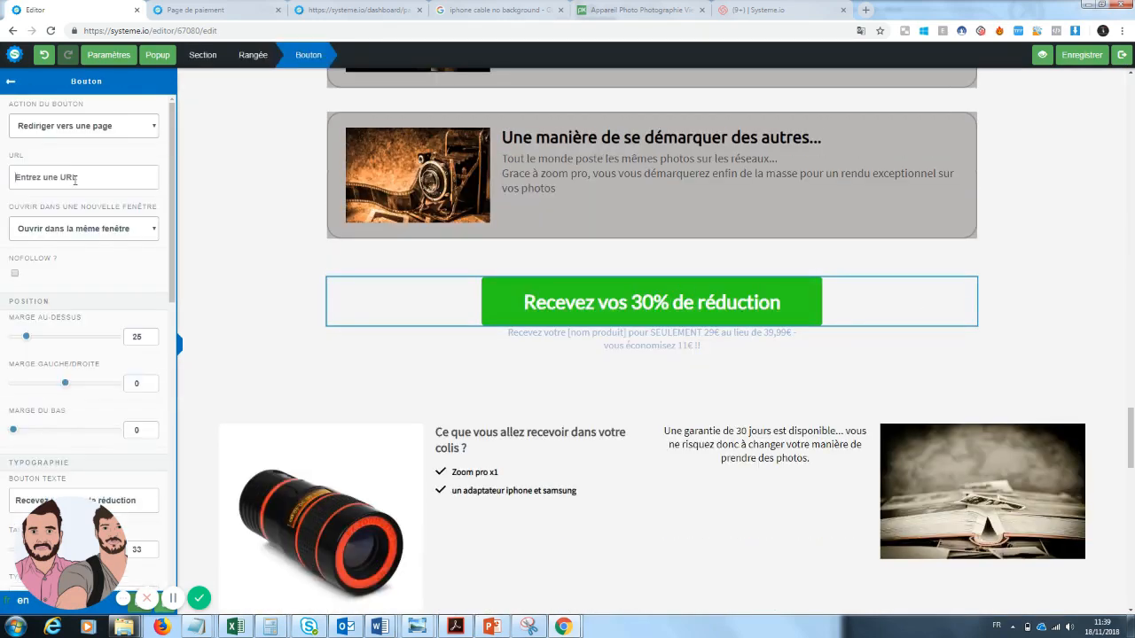
key("ctrl+v")
left_click(949, 353)
Link the "Obtenez votre remise de 30% de réduction" button near the page's end to the copied payment page URL and save the sales page
left_click_drag(1131, 438, 1131, 575)
left_click(771, 399)
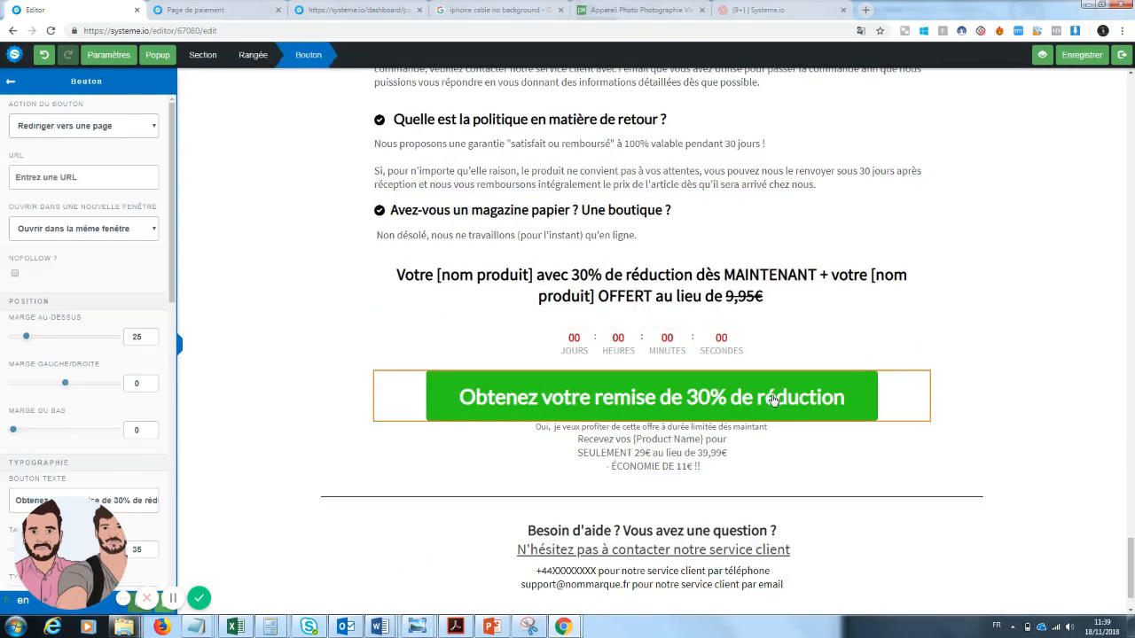
key("ctrl+v")
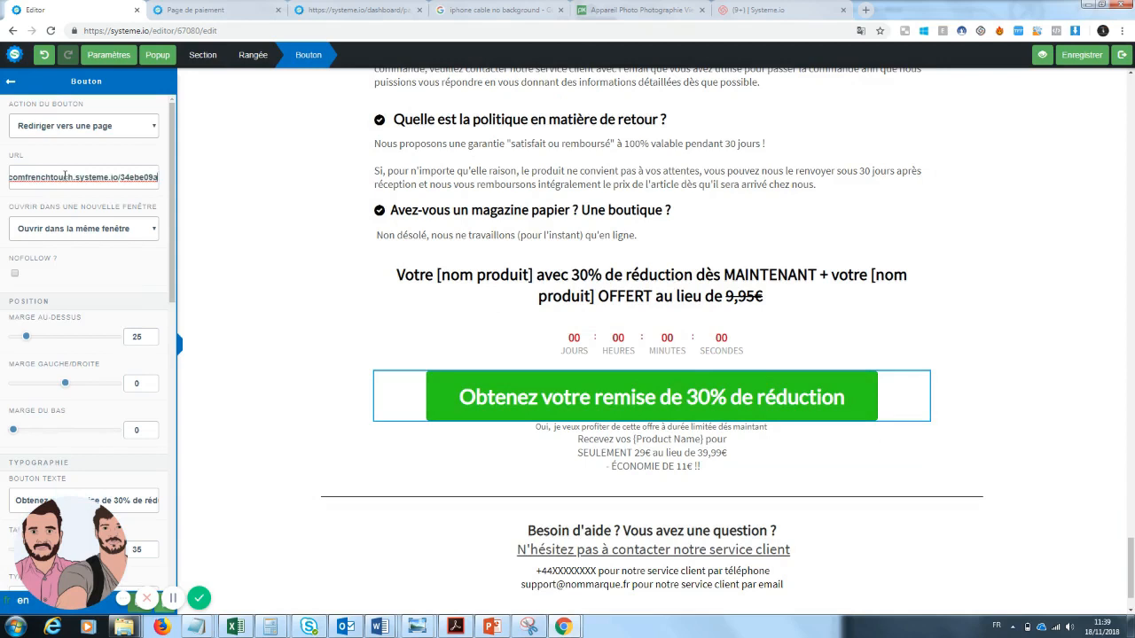
left_click(1118, 384)
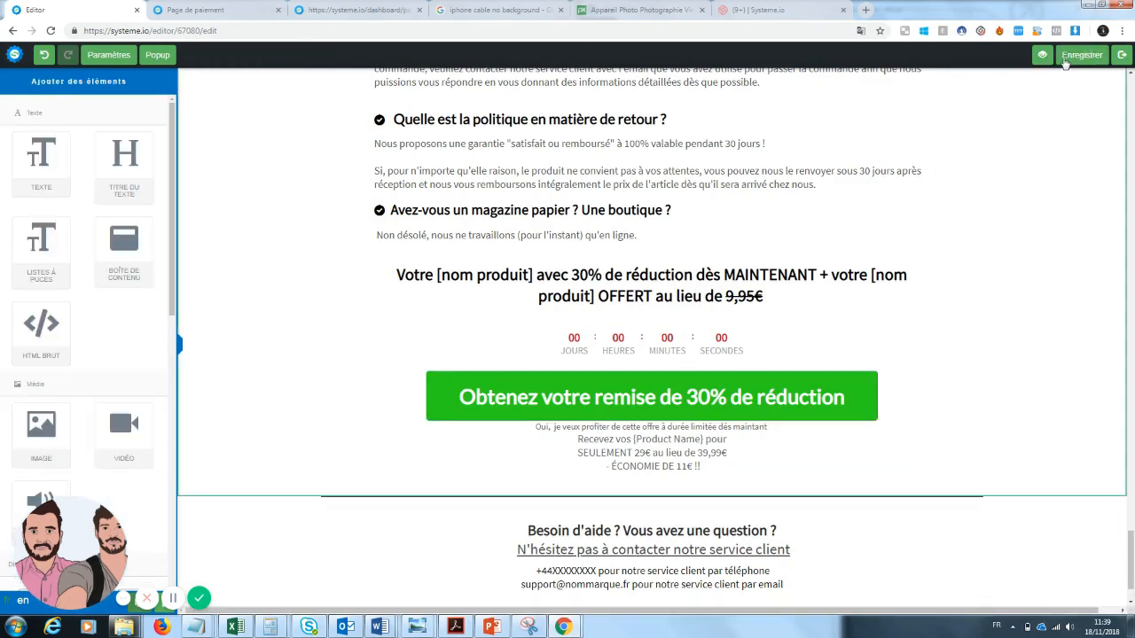
left_click(1068, 56)
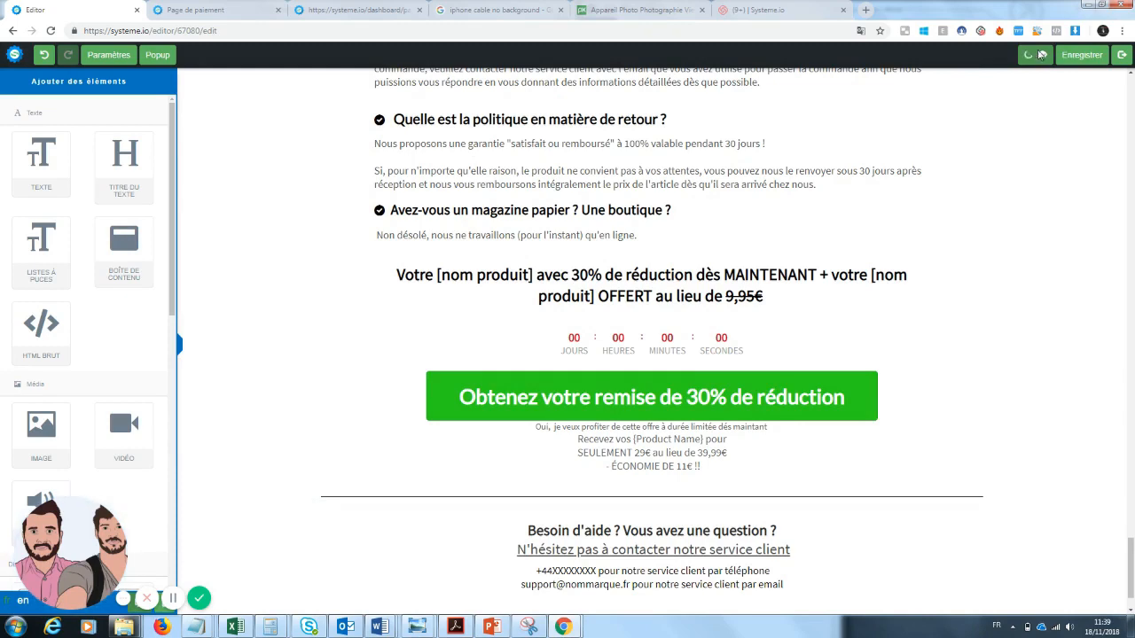
Preview the sales page and test the link of its last discount button
left_click(1040, 55)
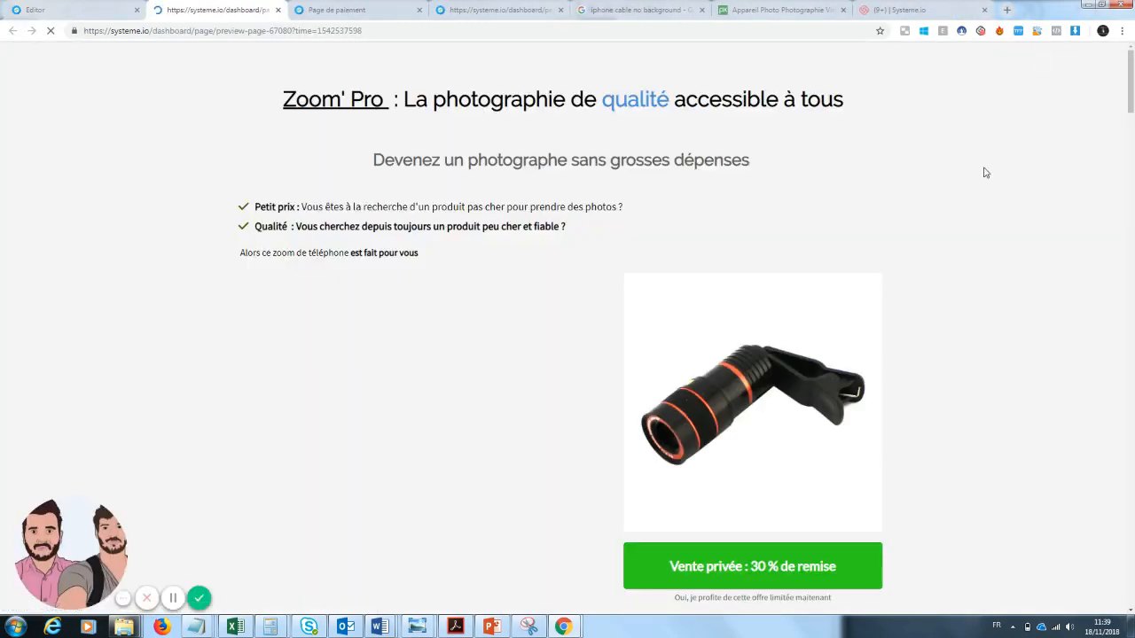
left_click_drag(1132, 81, 1122, 568)
left_click(728, 392)
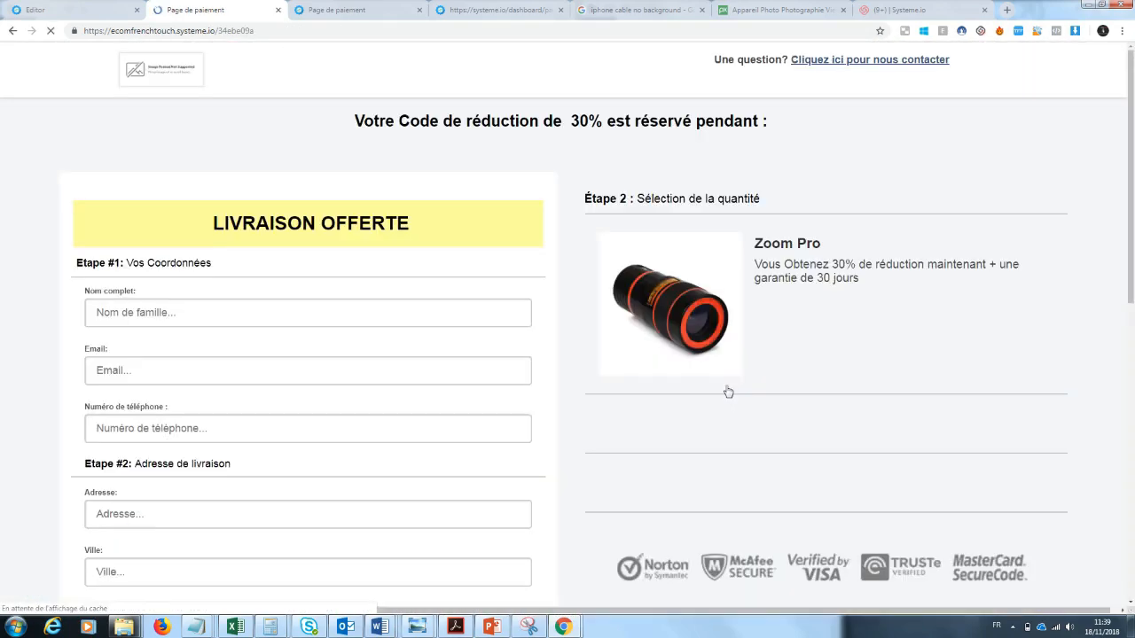
Examine the opened payment page's countdown, customer and delivery fields, product block, payment methods and order bump
left_click_drag(1131, 178, 1133, 131)
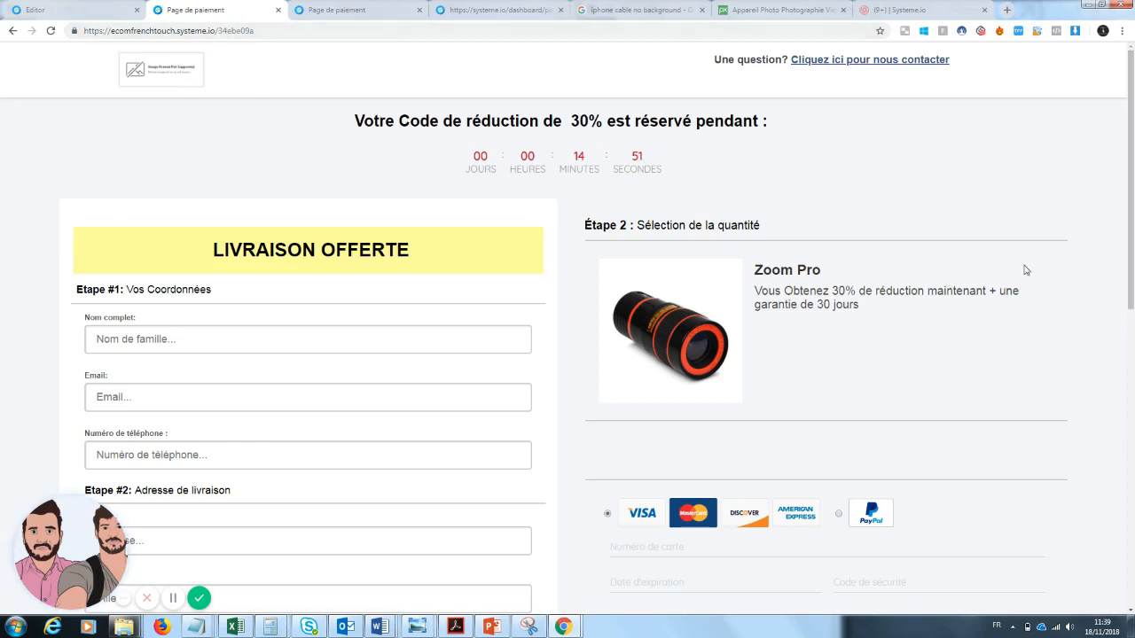
scroll(1025, 270, "down", 2)
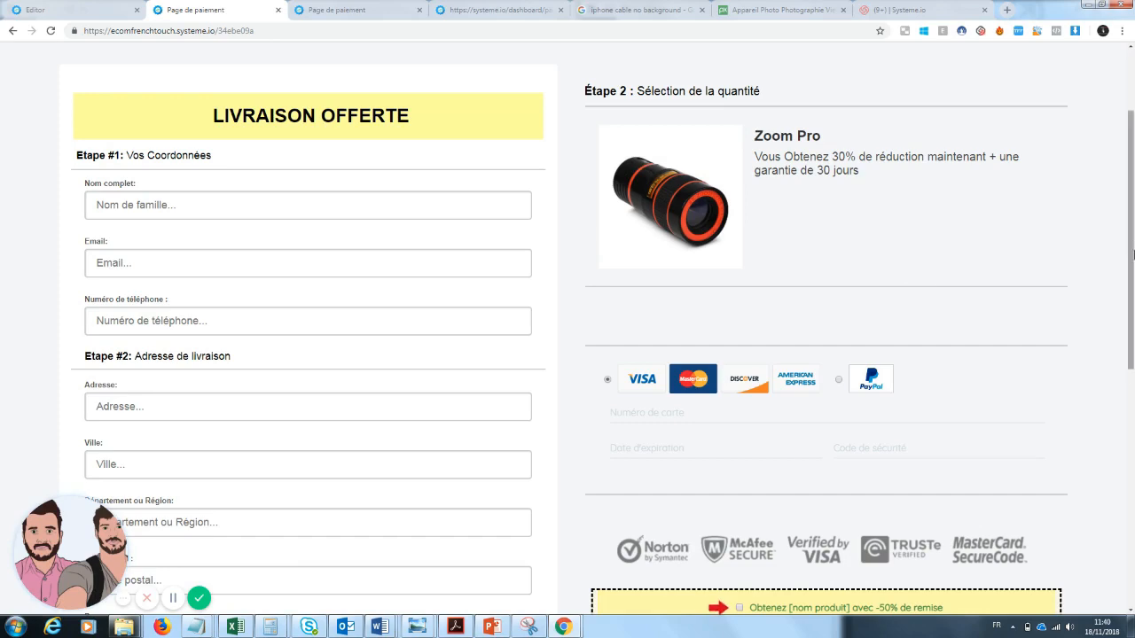
scroll(930, 279, "down", 1)
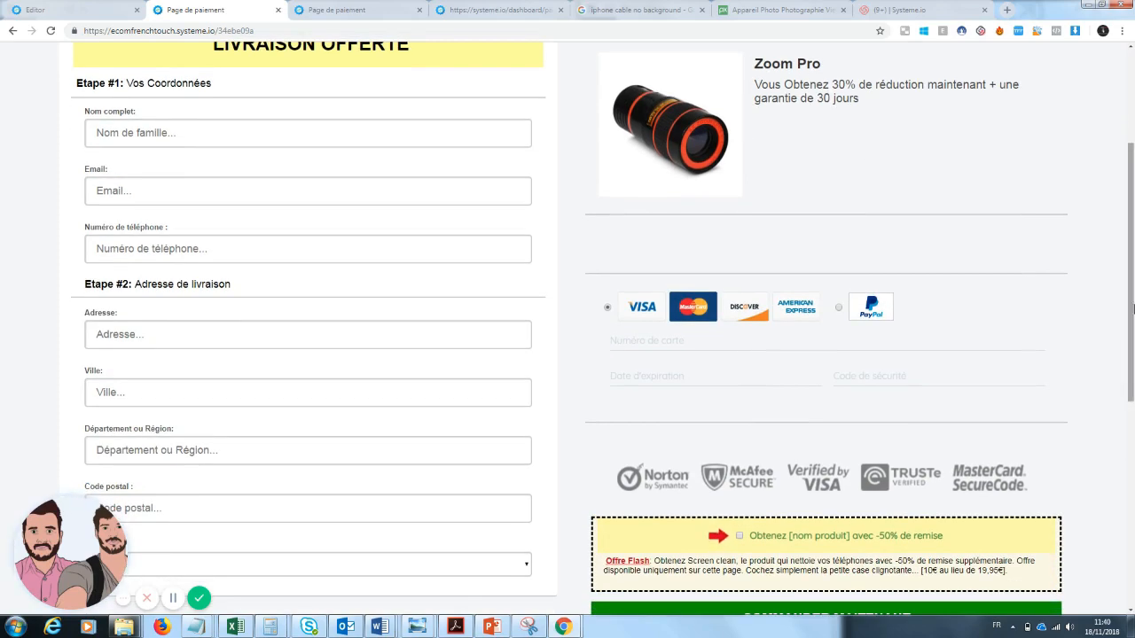
left_click_drag(1133, 306, 1133, 261)
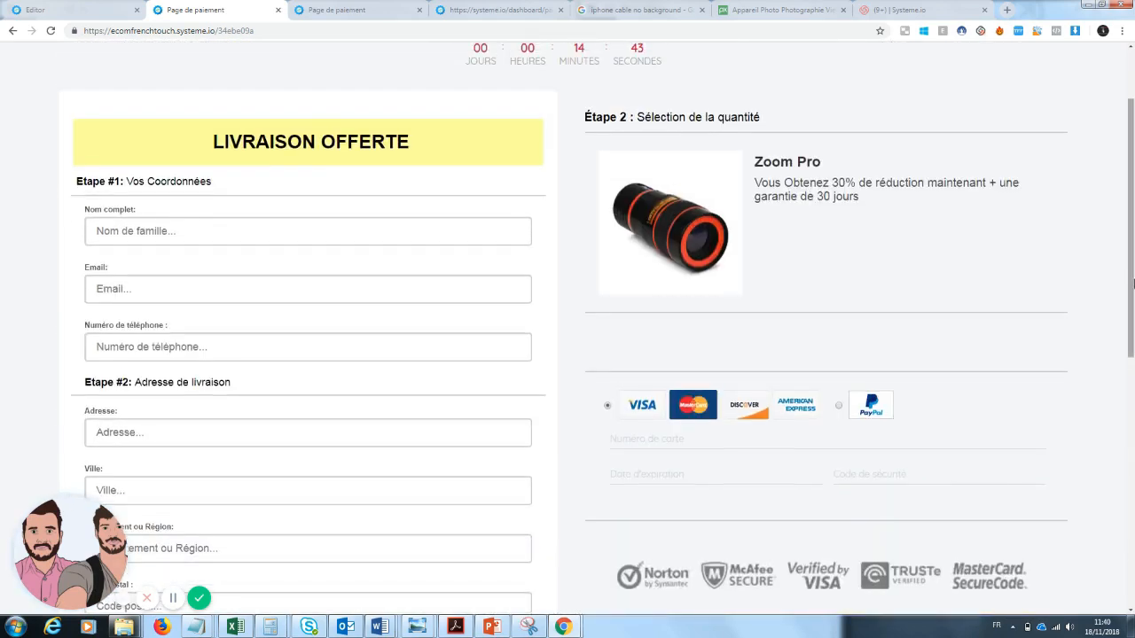
scroll(856, 486, "down", 2)
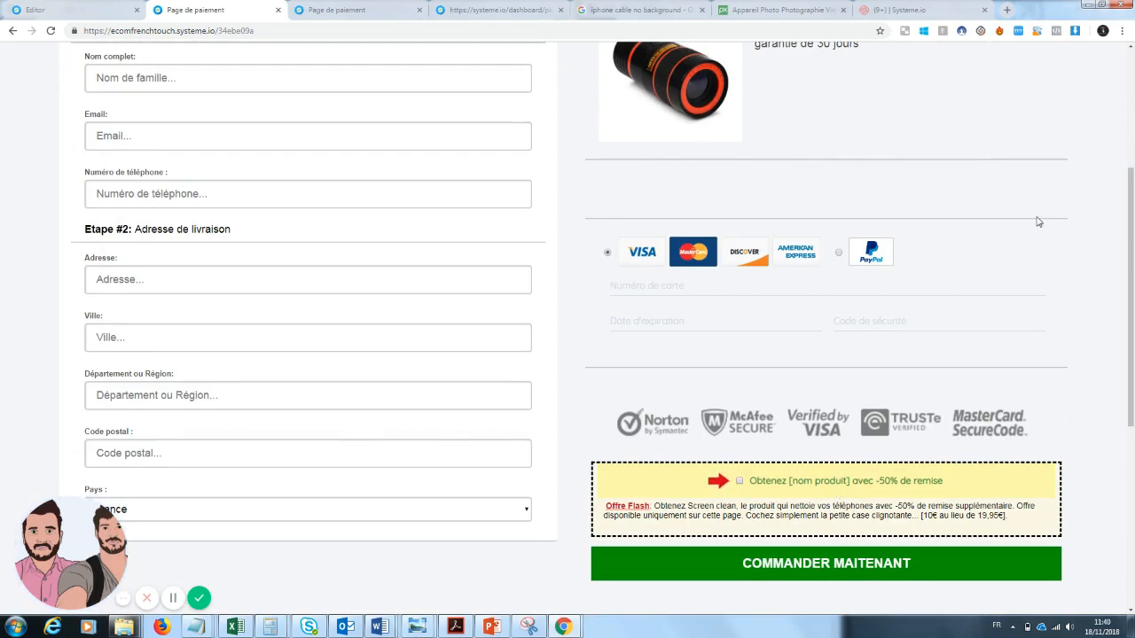
left_click_drag(1132, 251, 1133, 131)
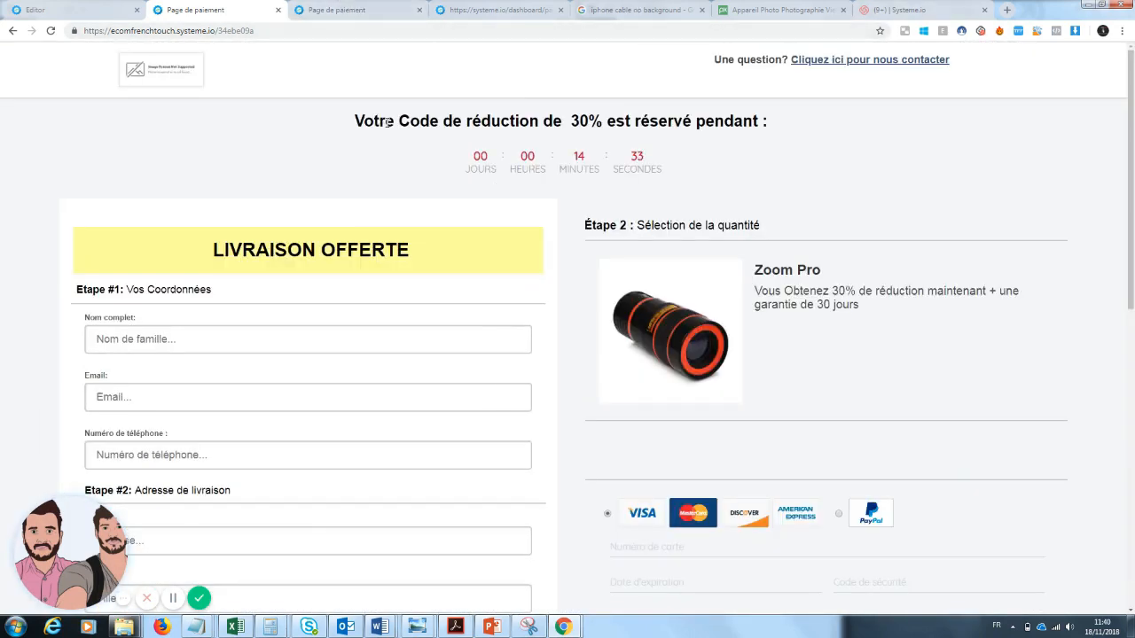